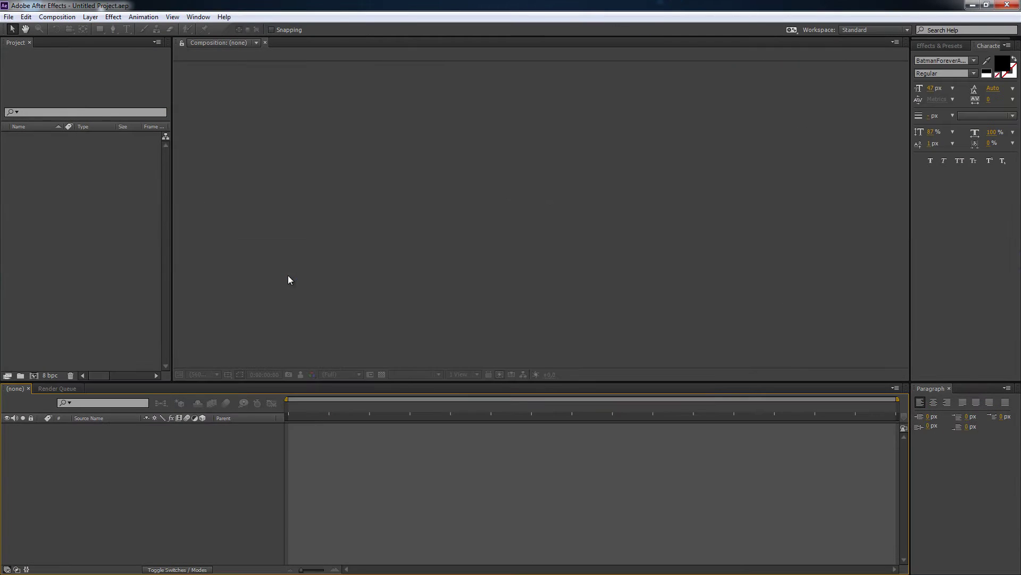
Create Comp 1 at 1920×1080, 29.97 fps and 30 seconds with the HDTV 1080 29.97 preset
click(57, 17)
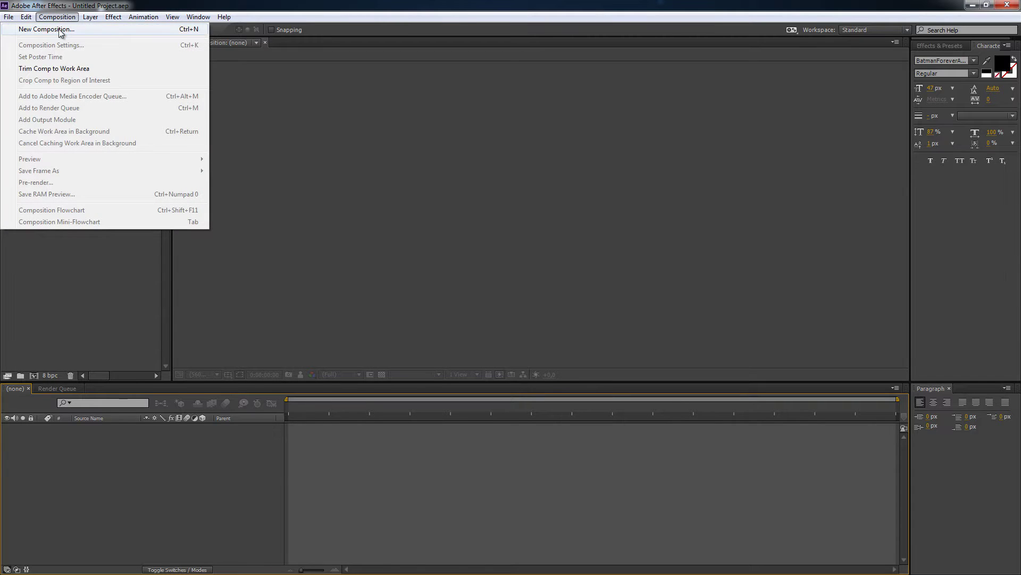
click(59, 31)
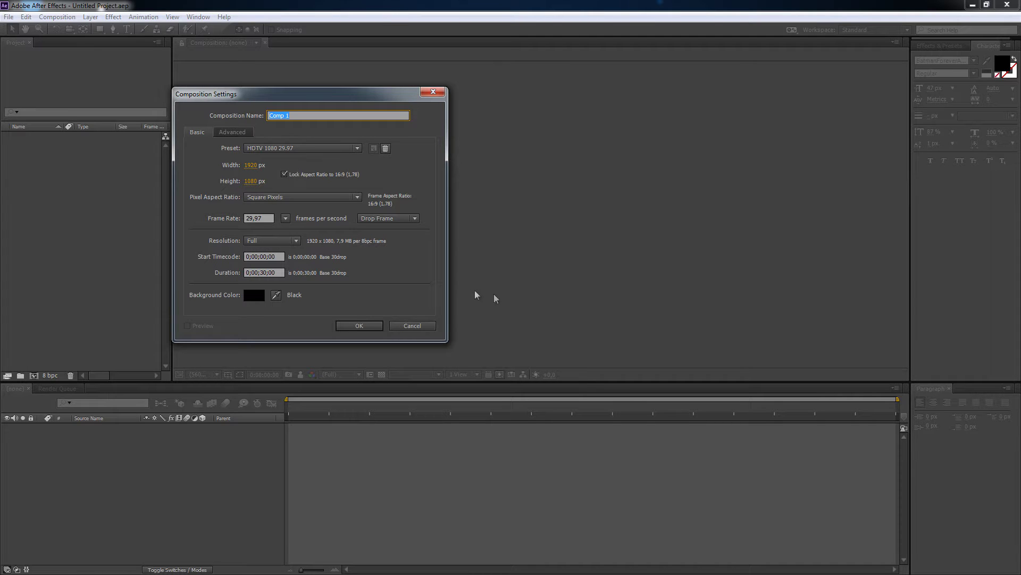
click(359, 326)
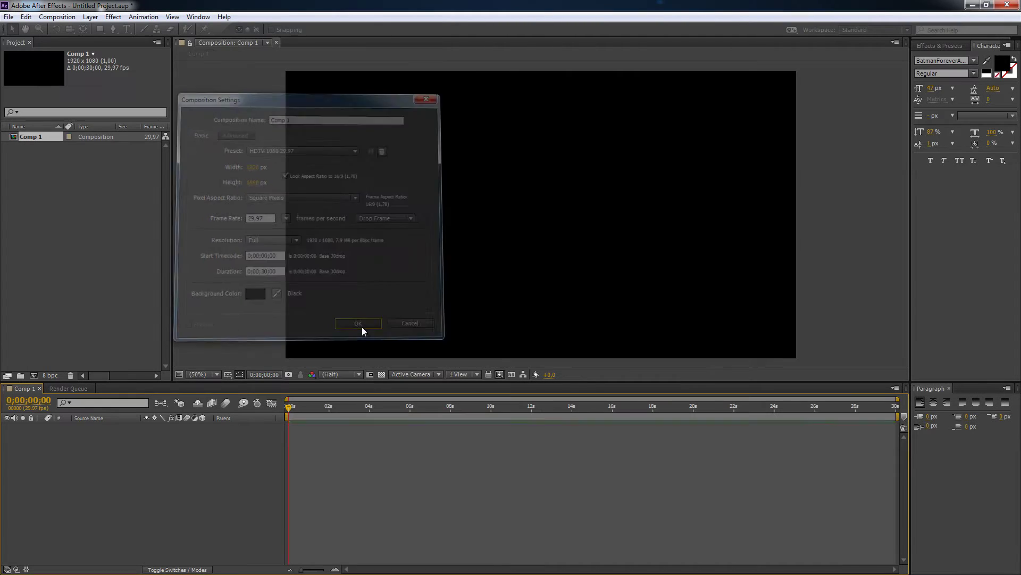
Add a full-frame white 1920×1080 solid, White Solid 1, to Comp 1 from the timeline's New menu
click(94, 17)
mouse_move(85, 33)
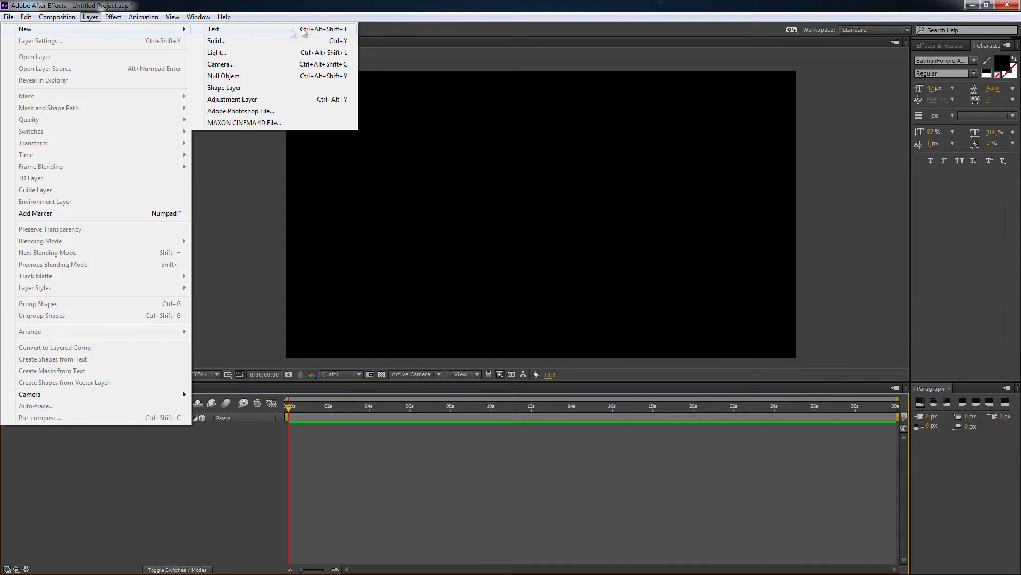
right_click(206, 449)
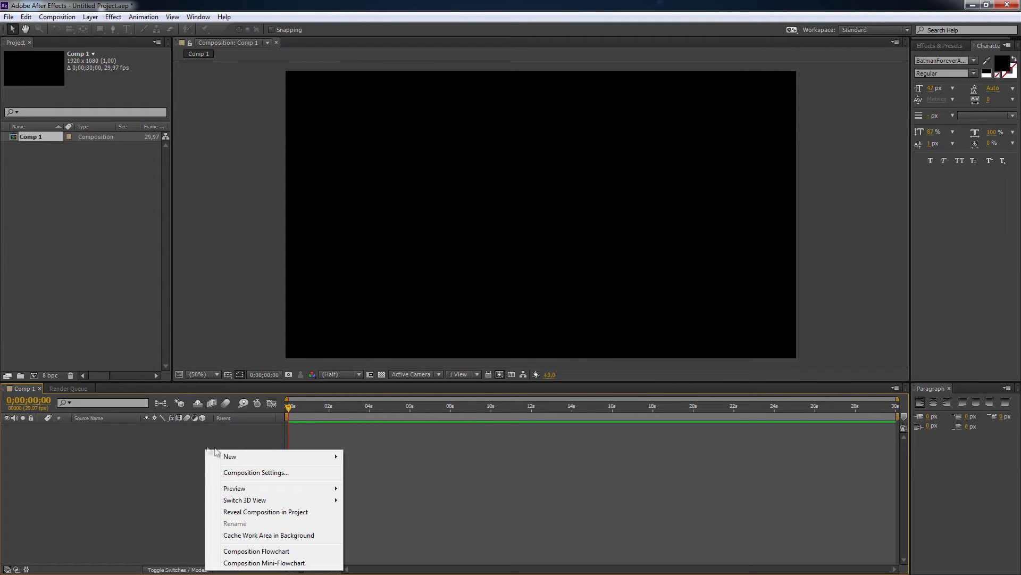
mouse_move(235, 457)
click(111, 484)
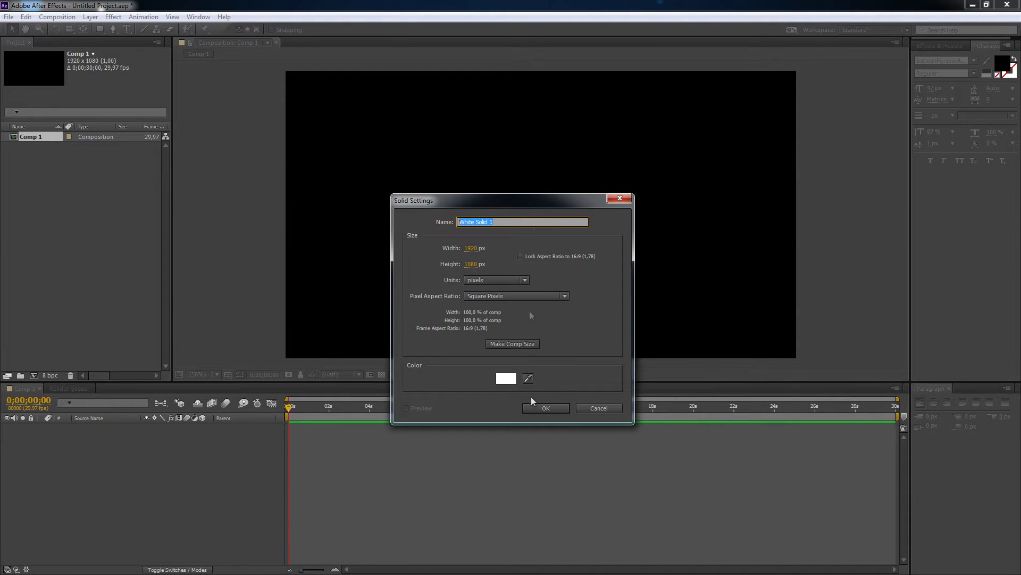
click(548, 404)
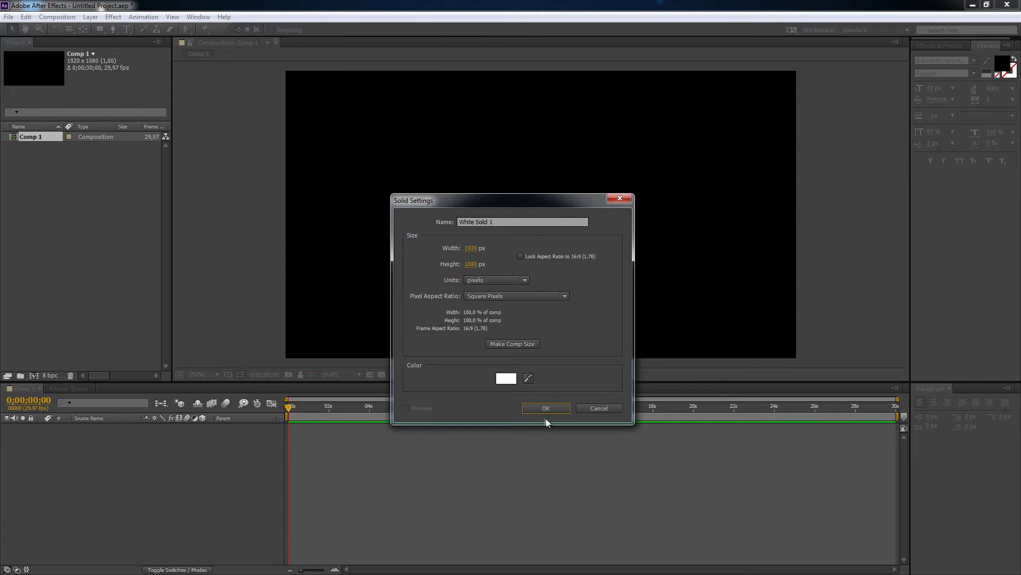
click(547, 409)
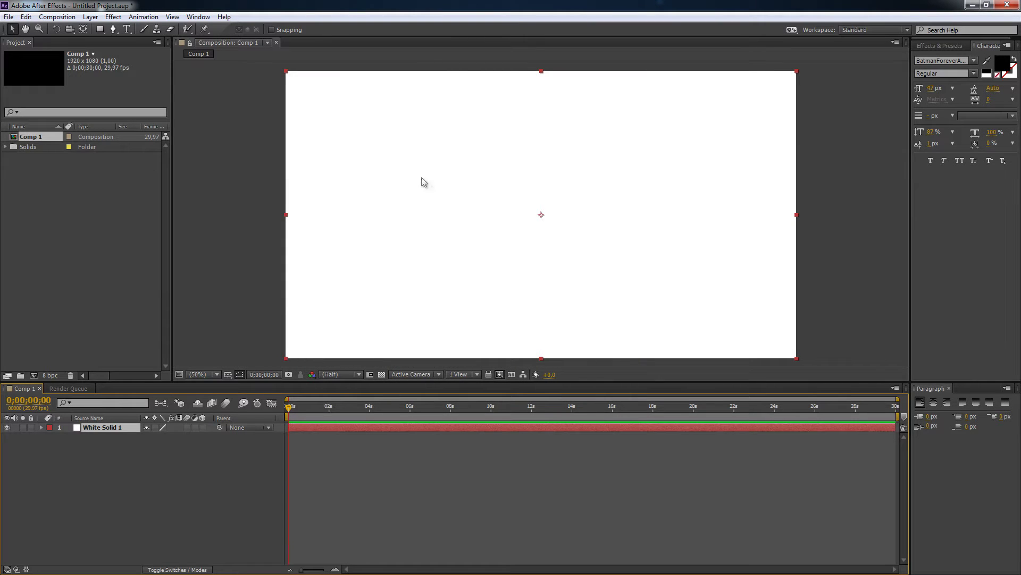
click(413, 169)
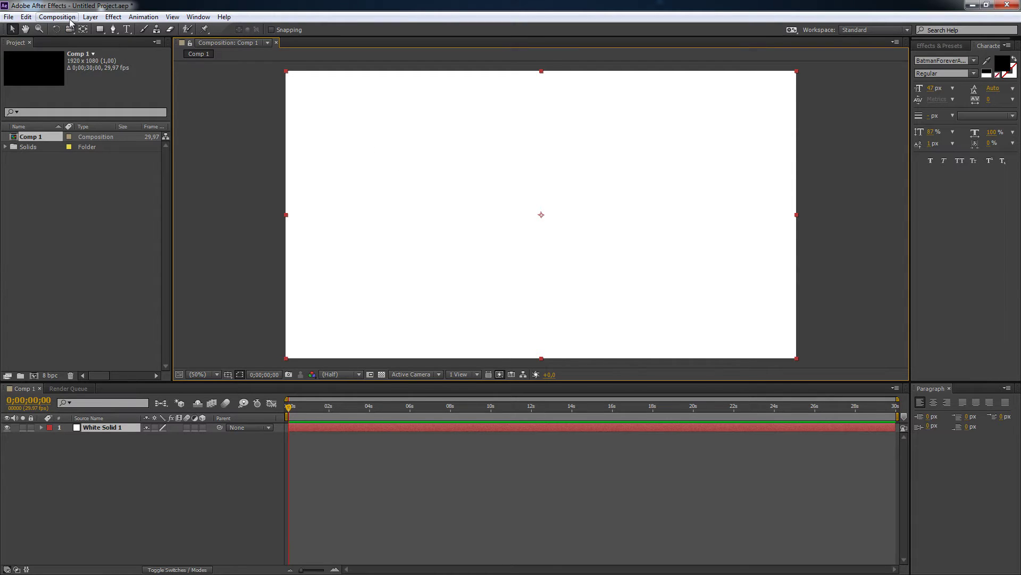
Apply Effect > Generate > Gradient Ramp to White Solid 1
click(92, 18)
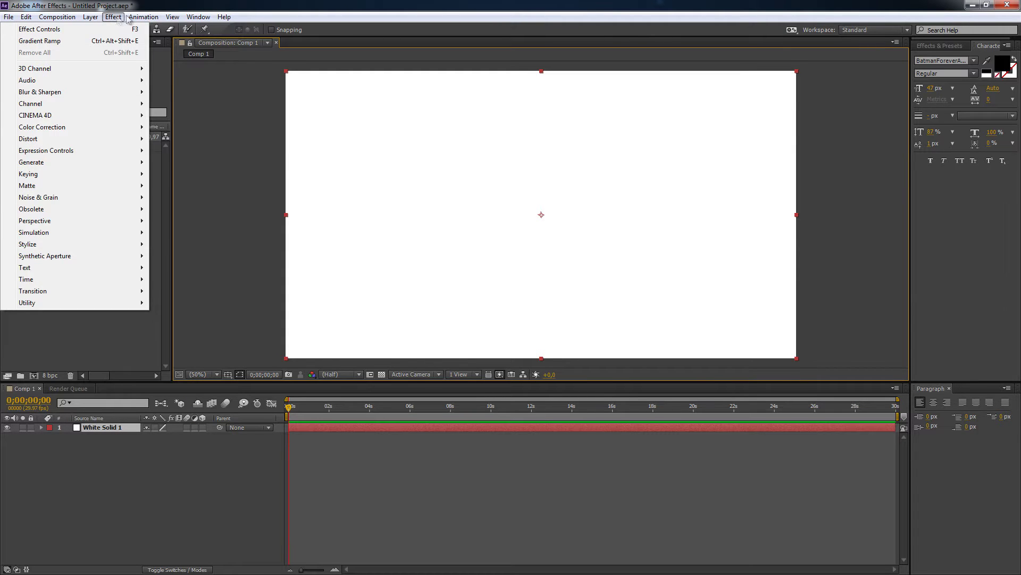
mouse_move(113, 16)
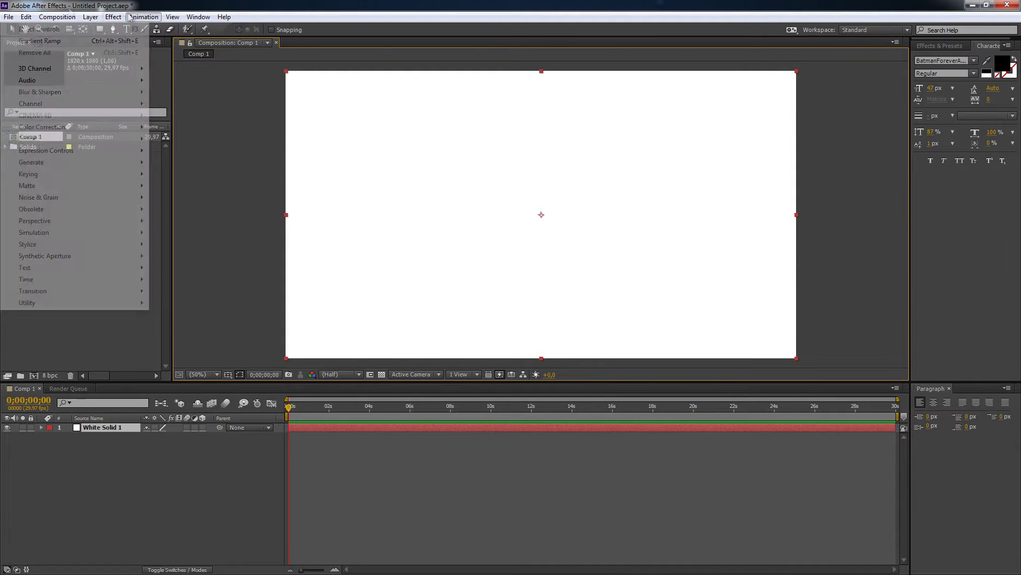
click(365, 135)
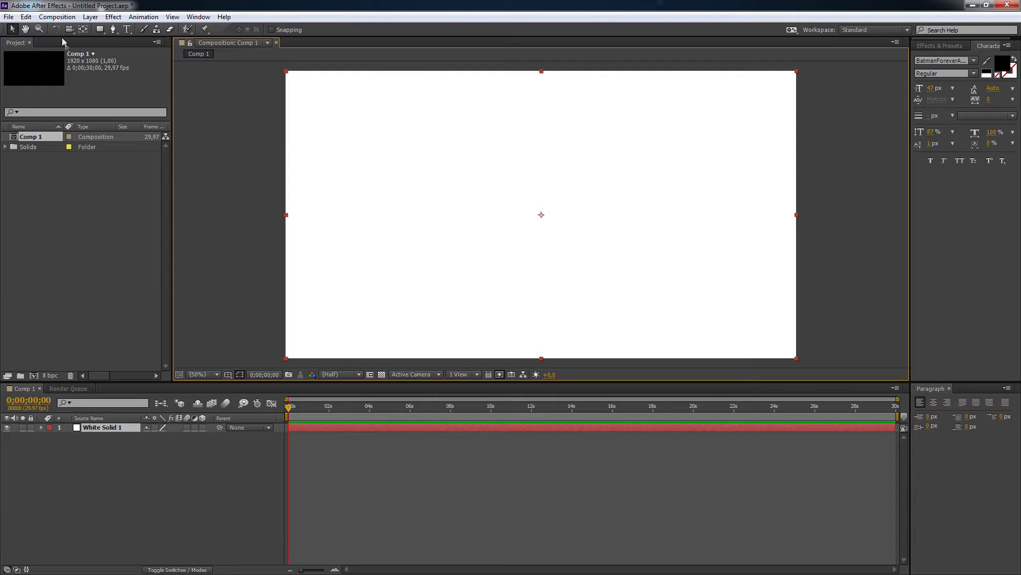
click(61, 17)
mouse_move(109, 19)
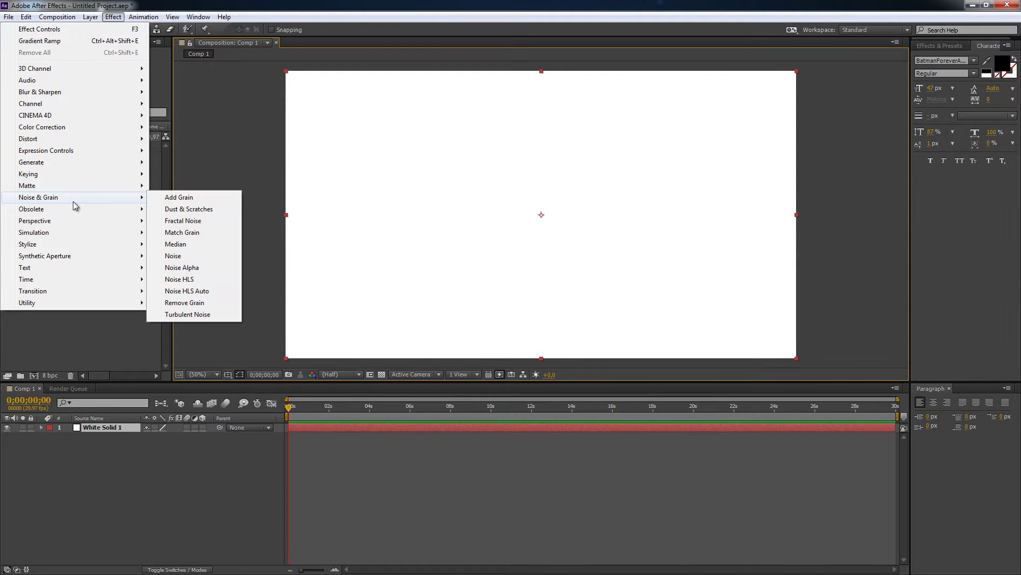
mouse_move(65, 162)
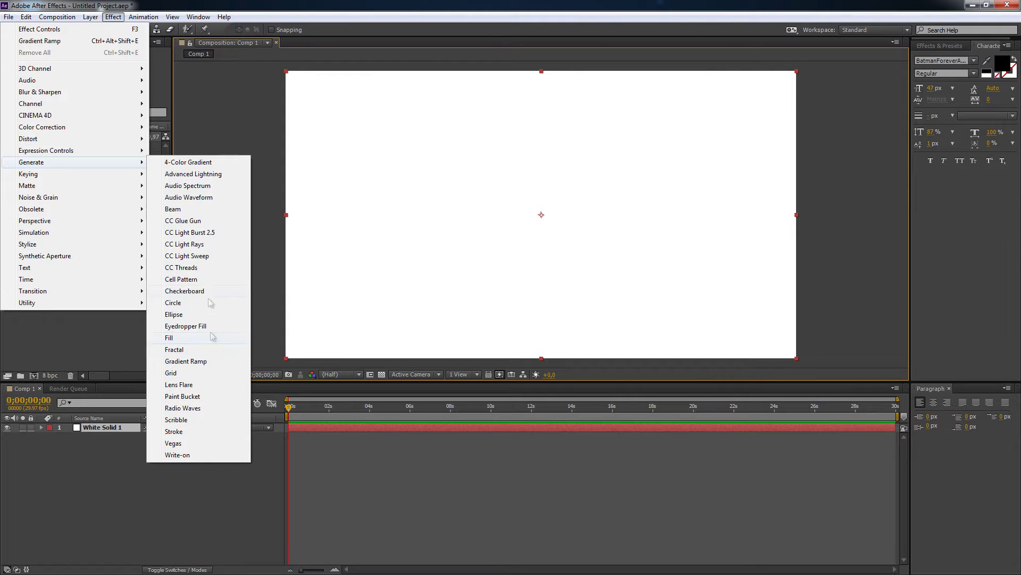
click(194, 361)
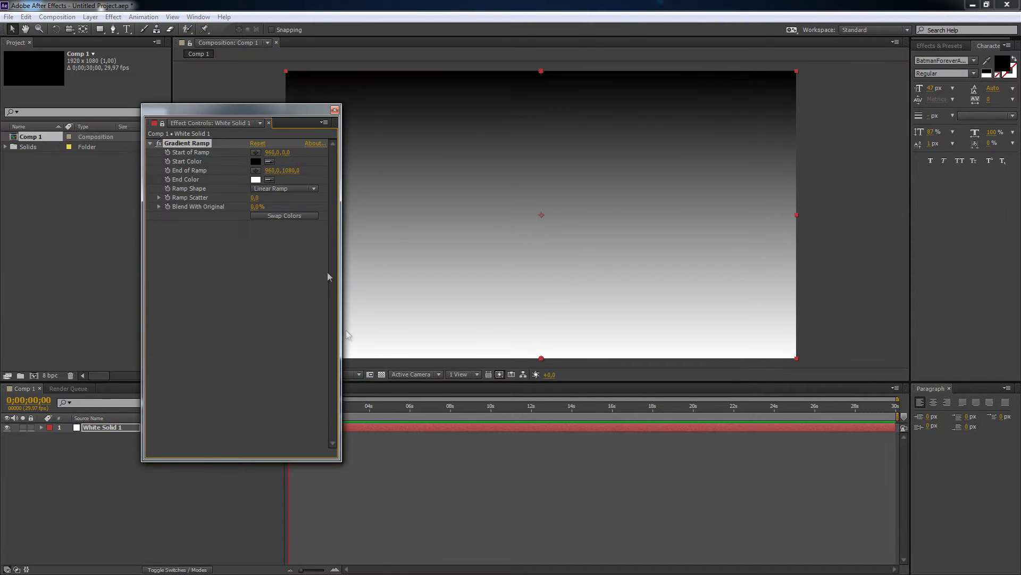
Set the Gradient Ramp to a white start colour, a light grey end colour and Radial Ramp shape
click(256, 161)
click(313, 206)
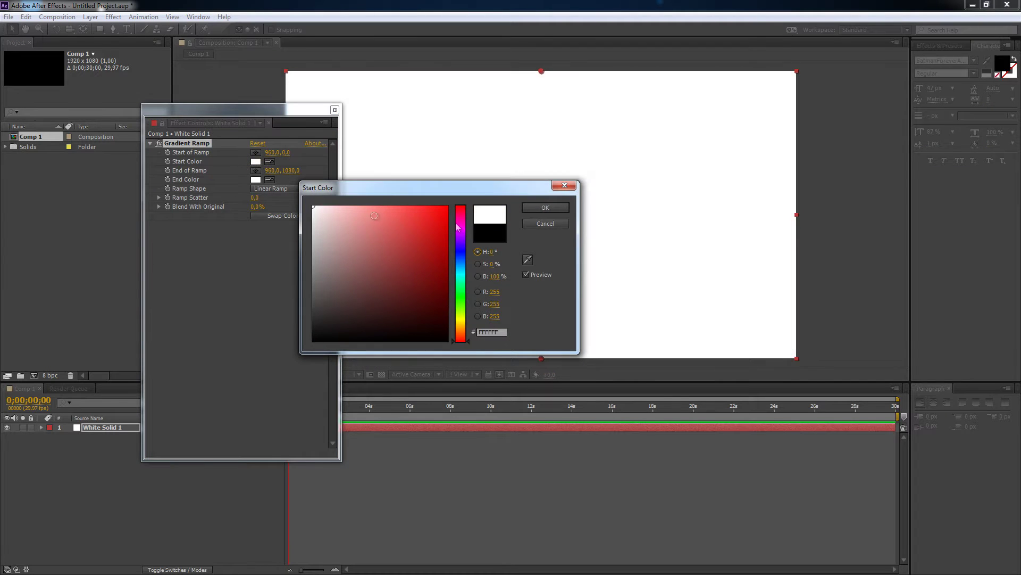
click(556, 209)
click(256, 180)
drag(322, 217, 311, 233)
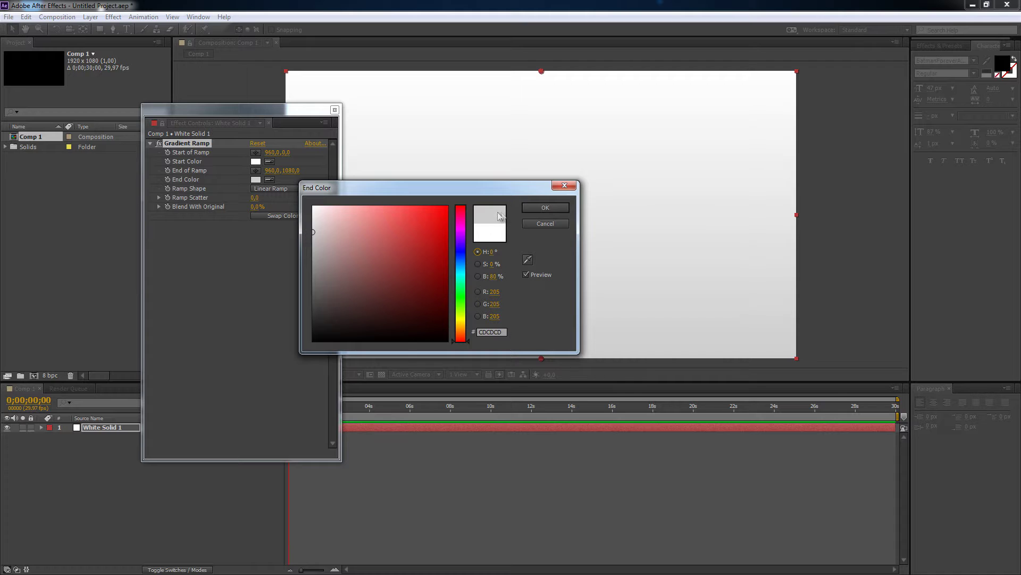
click(532, 208)
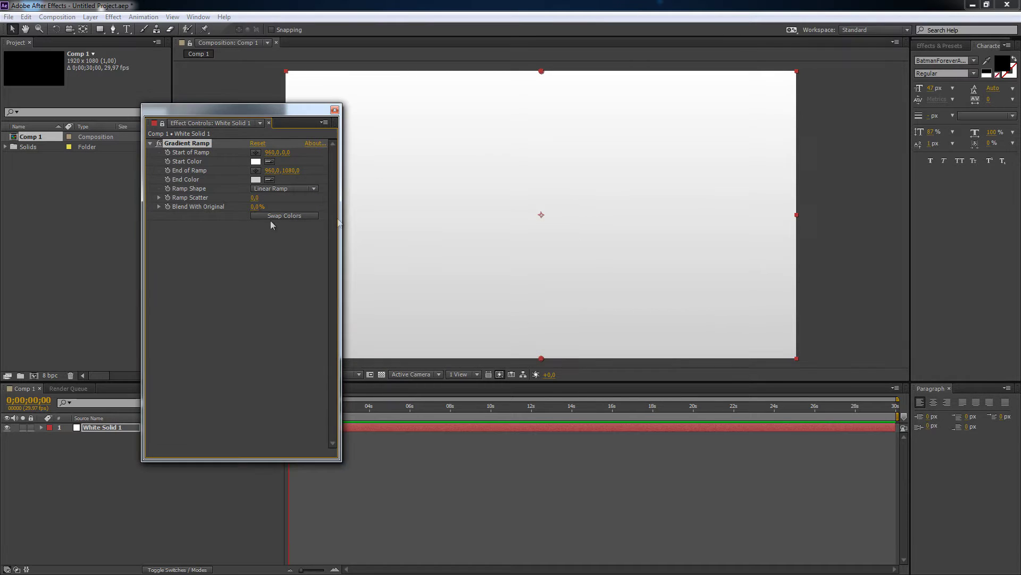
click(273, 189)
click(286, 211)
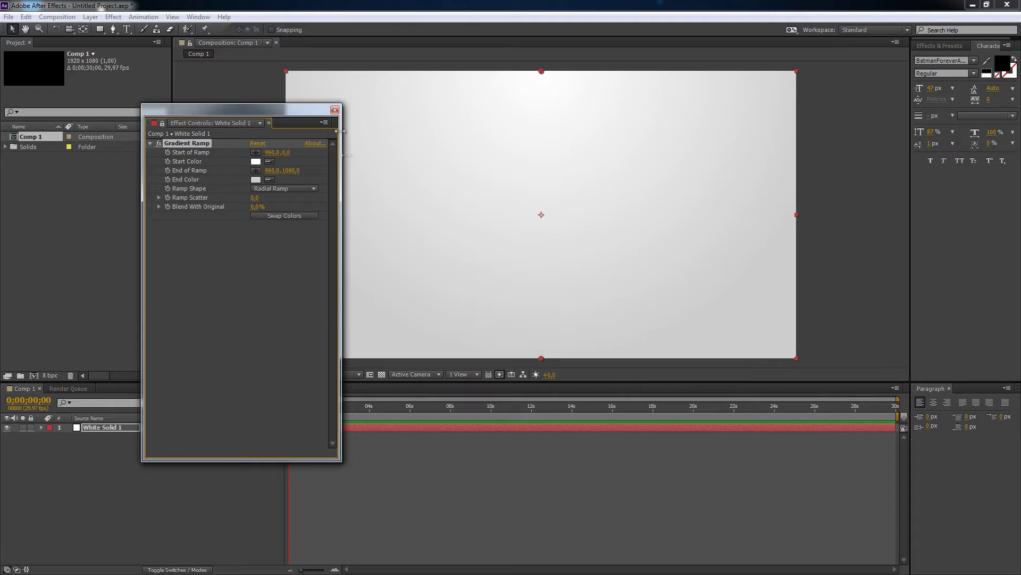
Move the ramp start point to the comp centre and pull the end point closer
drag(236, 110, 200, 118)
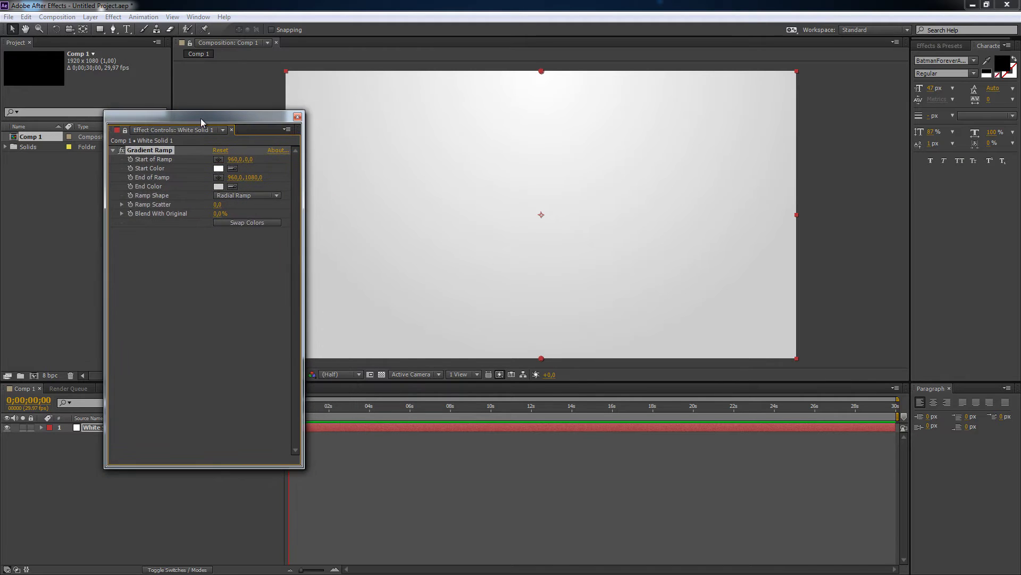
click(298, 117)
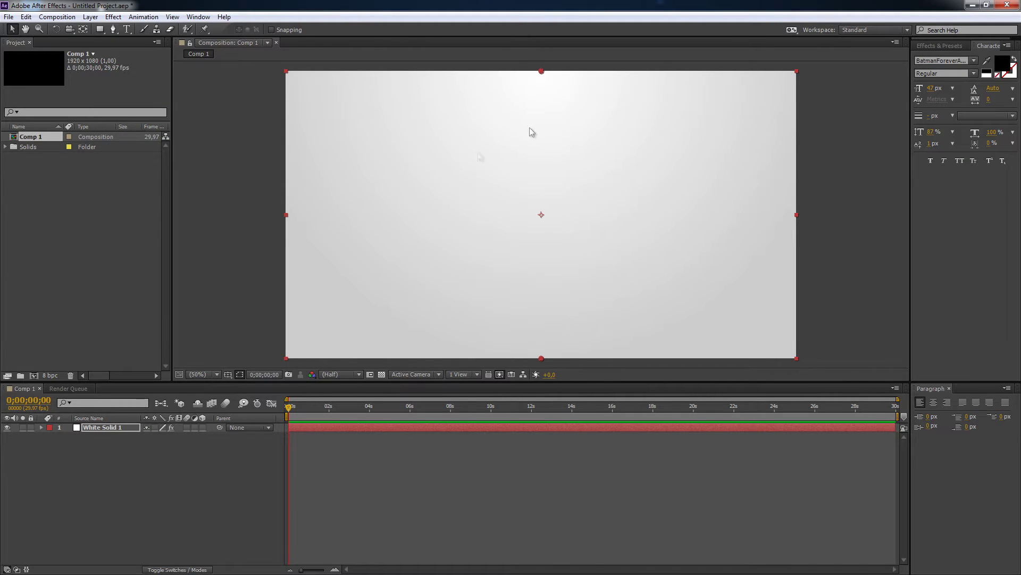
drag(541, 71, 543, 218)
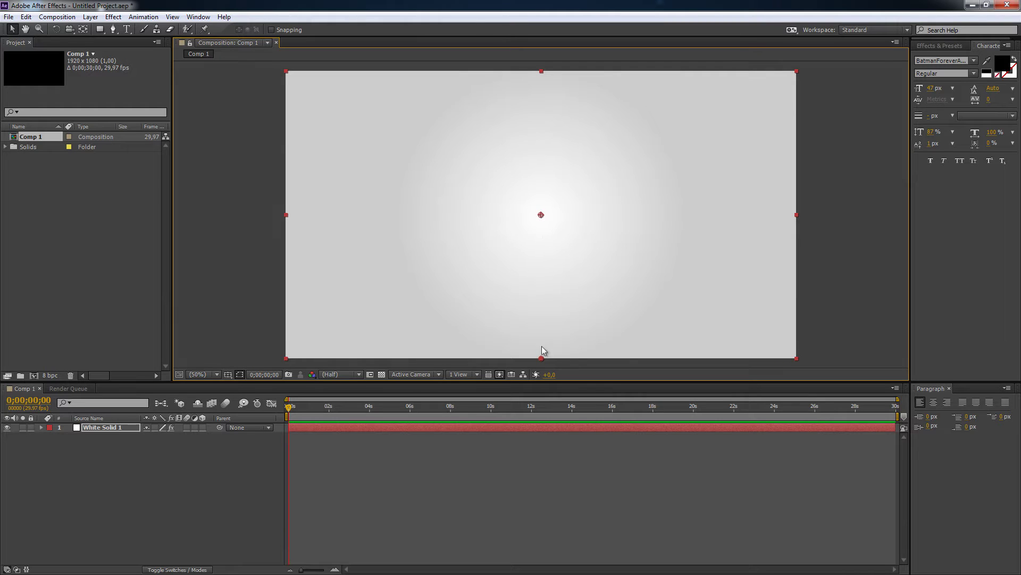
drag(542, 357, 541, 410)
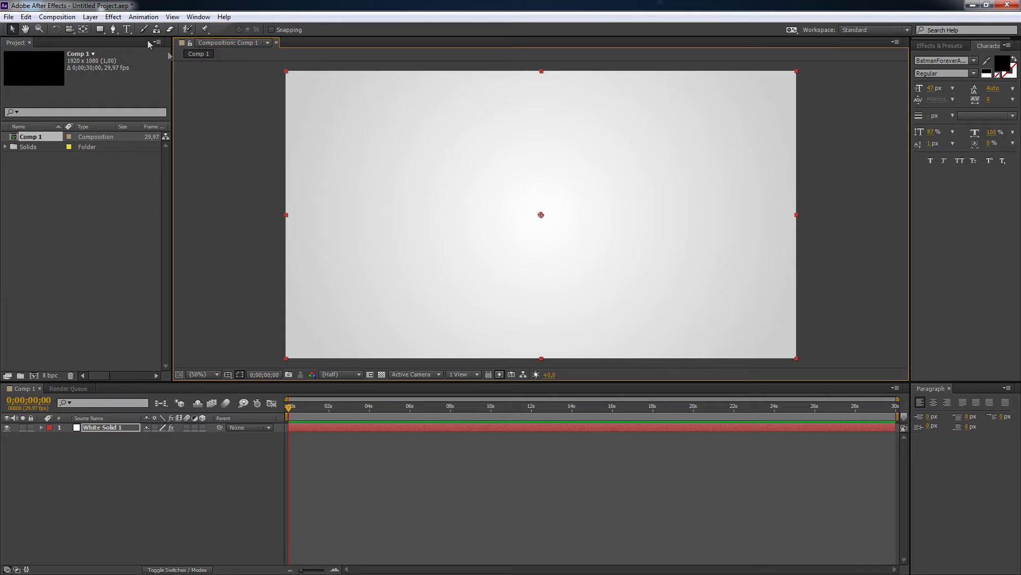
click(128, 33)
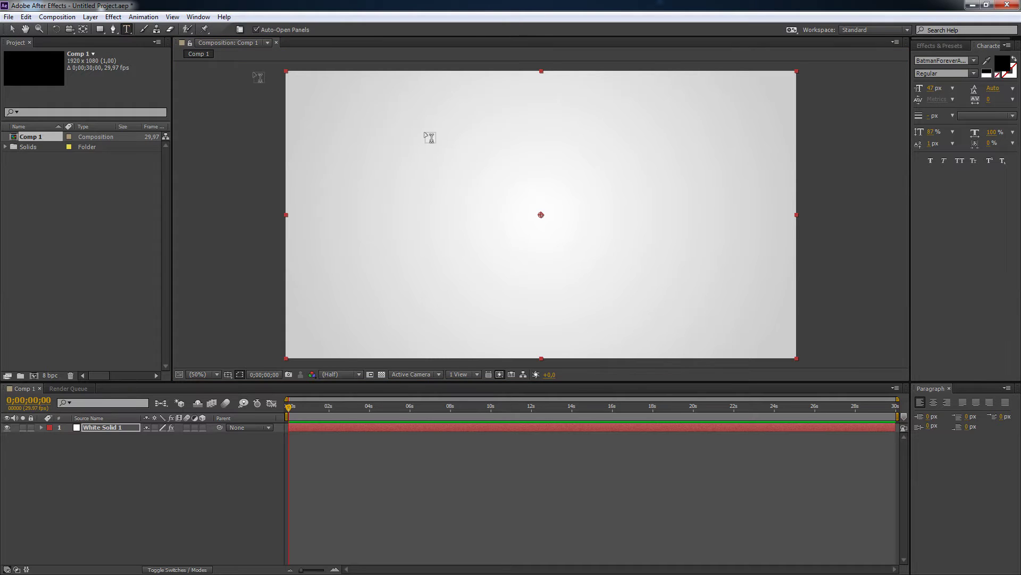
Type FLYINGICESTUDIOS as a text layer in the upper-left of the comp and select it for a font change
click(397, 156)
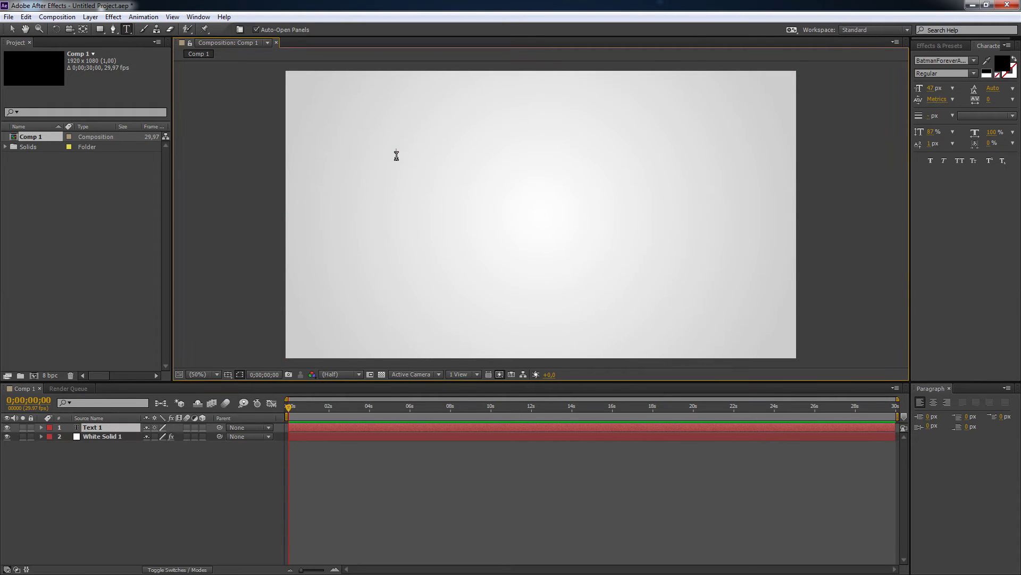
text(FLYINGICESTUDIOS)
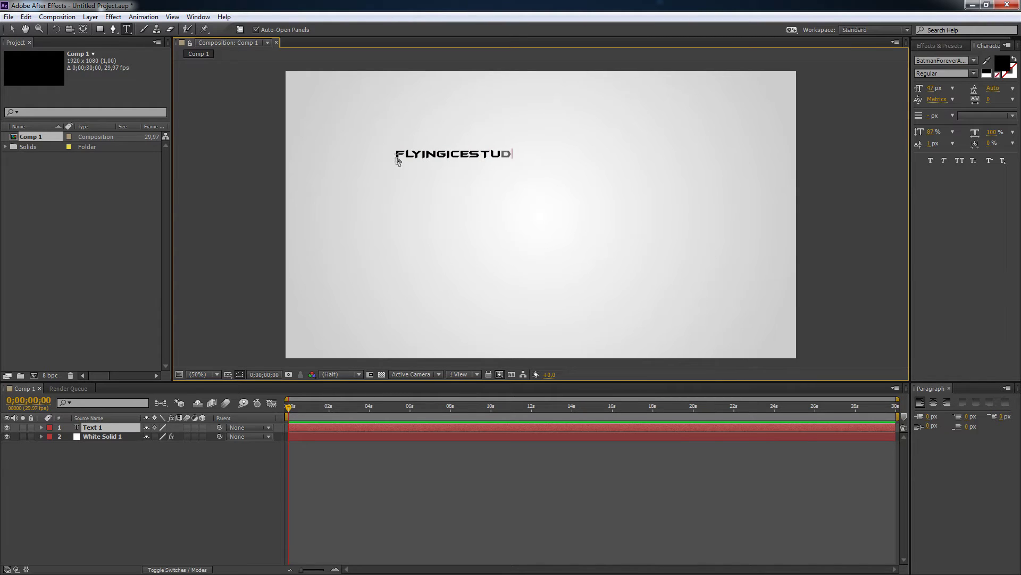
double_click(435, 153)
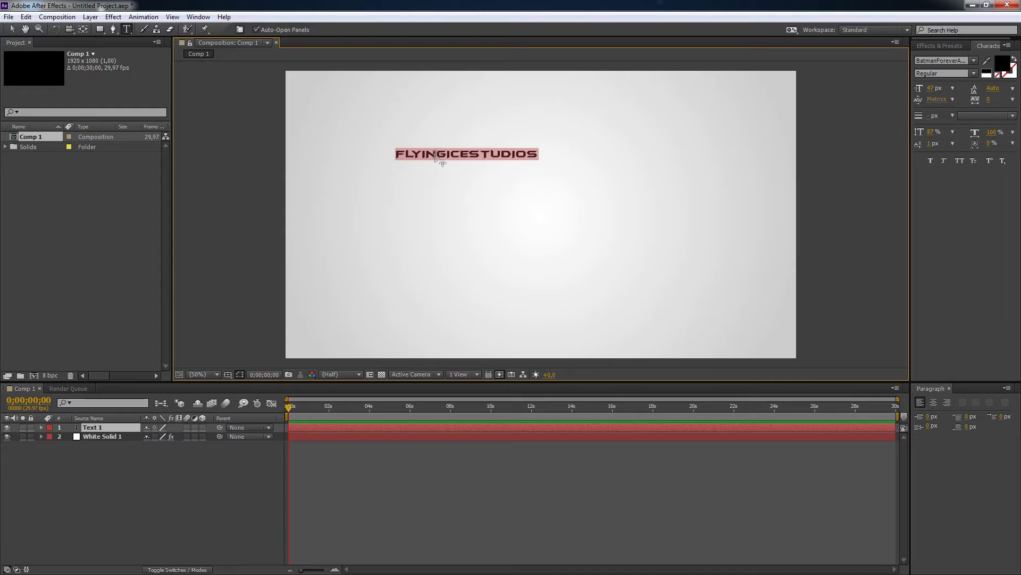
click(452, 154)
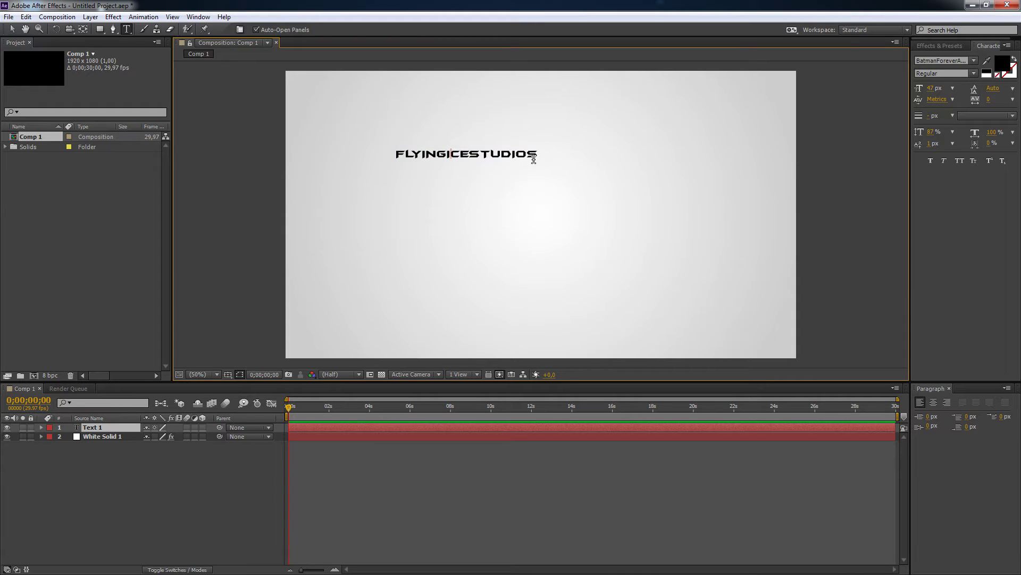
drag(535, 154, 367, 144)
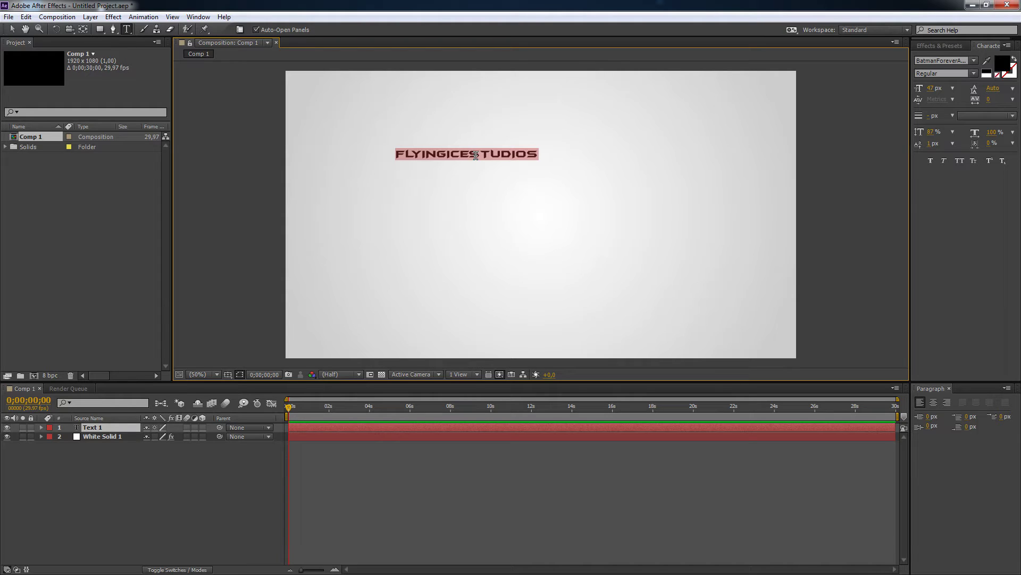
click(972, 61)
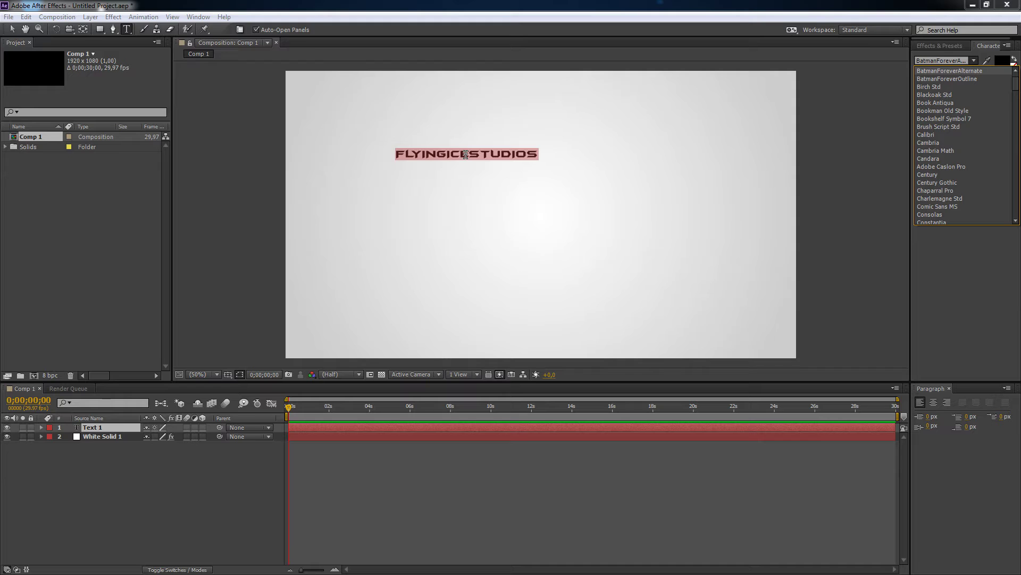
Commit the title text and drag the FLYINGICESTUDIOS layer toward the composition centre
key(Return)
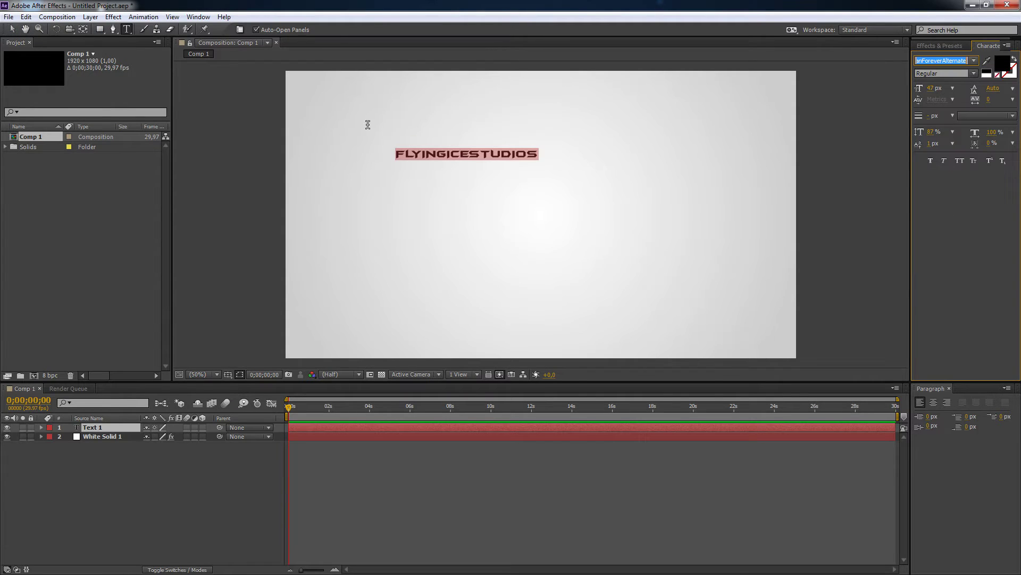
click(12, 29)
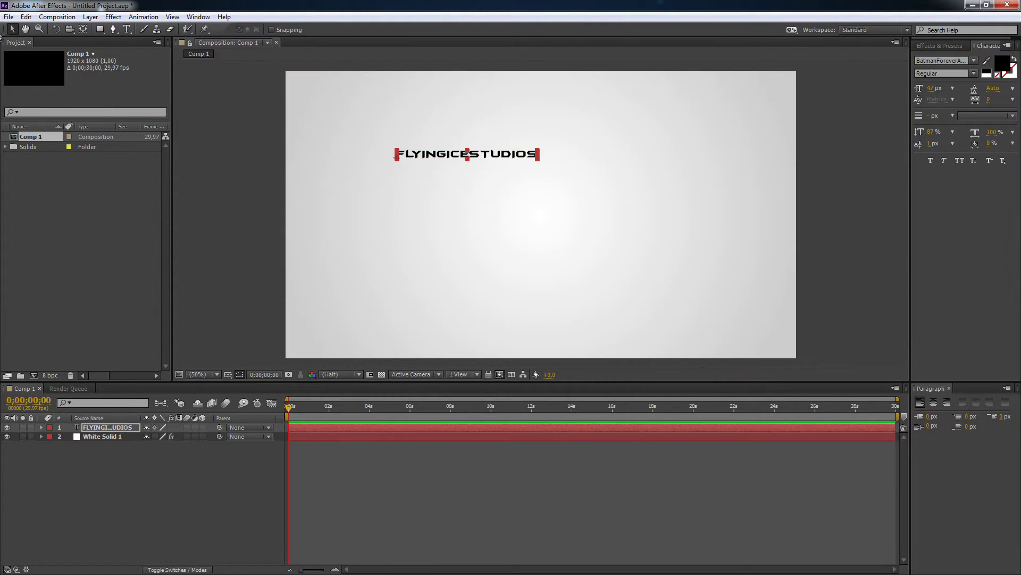
drag(441, 138, 464, 155)
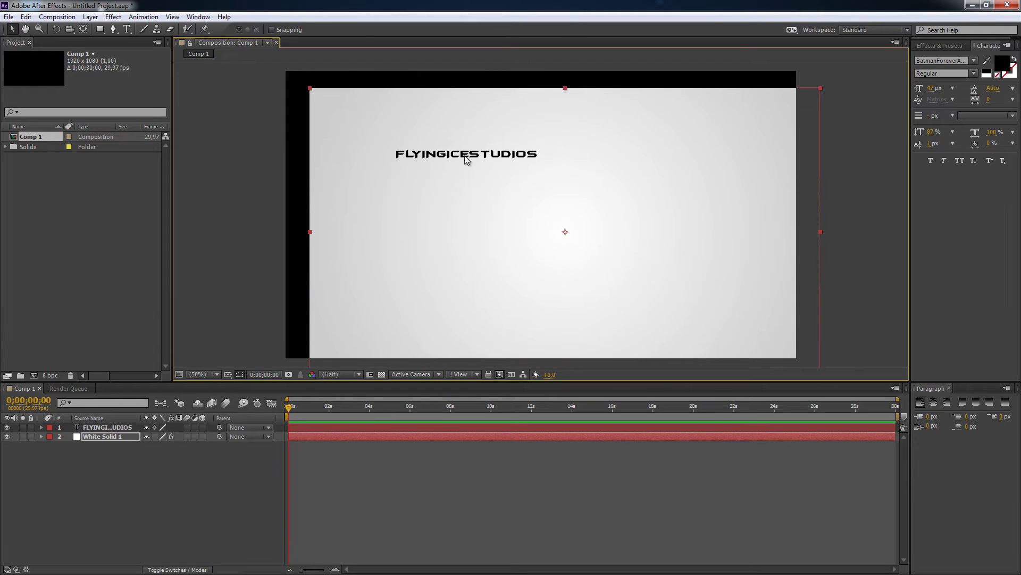
key(ctrl+z)
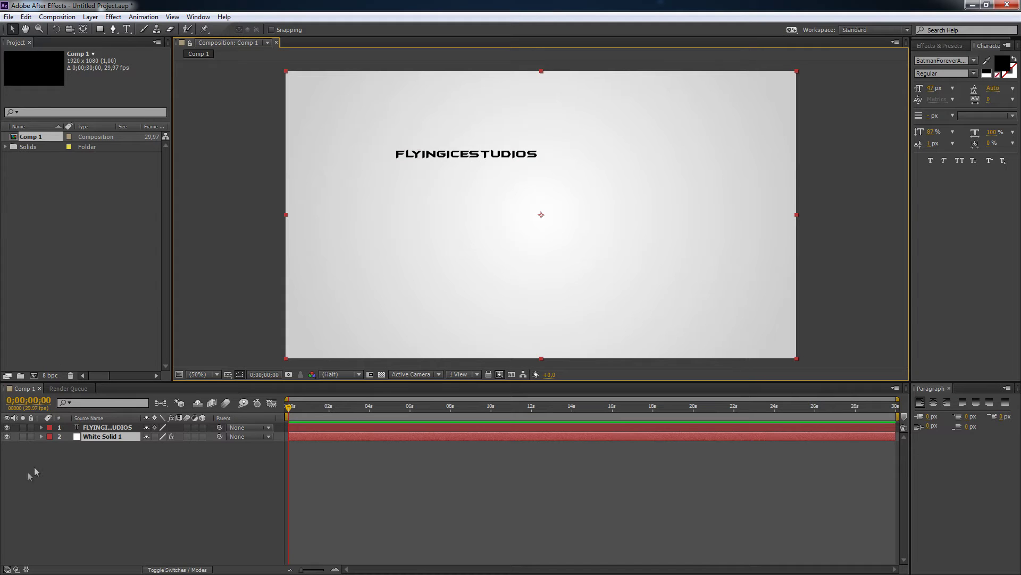
click(127, 428)
drag(449, 153, 496, 182)
Resize the title to 126 px and reposition it fully within the frame near the centre
click(932, 88)
text(148)
key(Return)
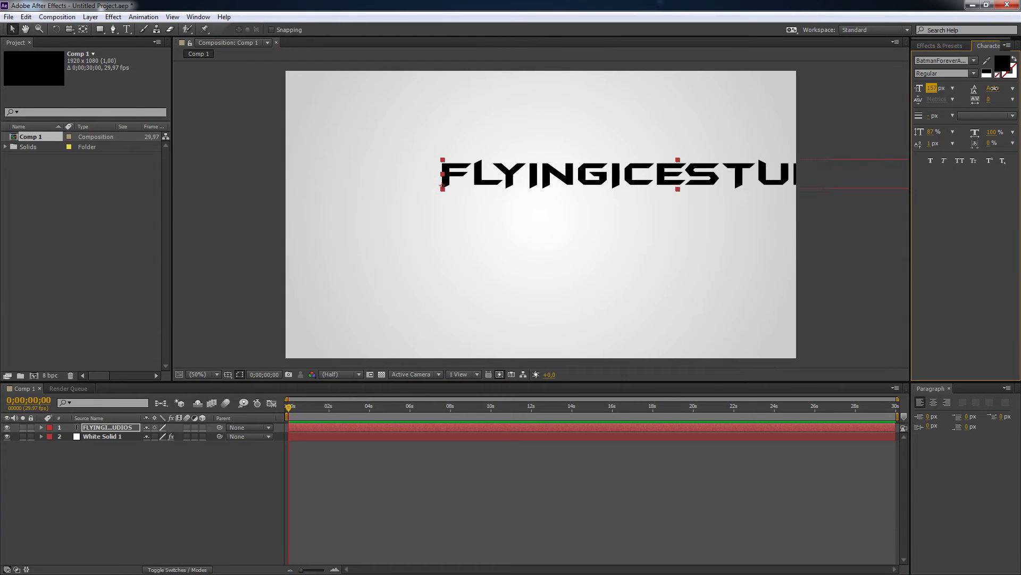
drag(672, 178, 565, 146)
drag(938, 89, 928, 93)
drag(640, 147, 655, 175)
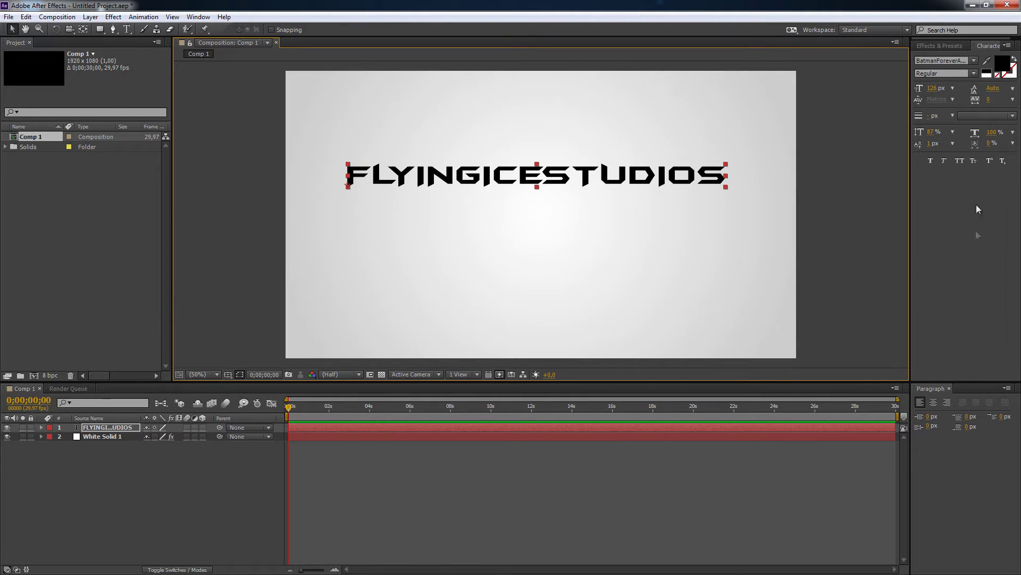
click(939, 45)
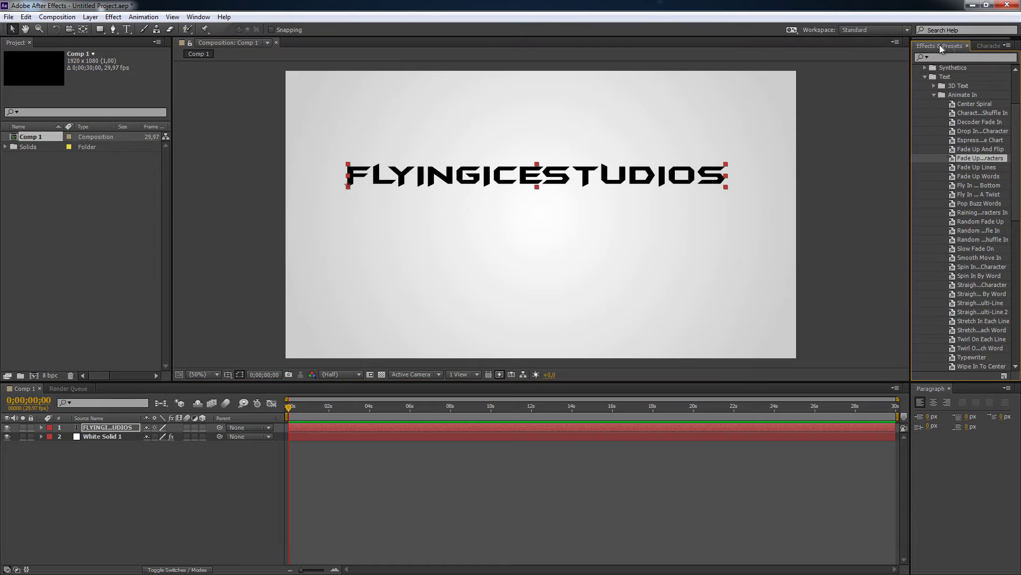
Apply the Text > Animate In > Fade Up Characters preset to the FLYINGICESTUDIOS title
scroll(927, 94, up, 3)
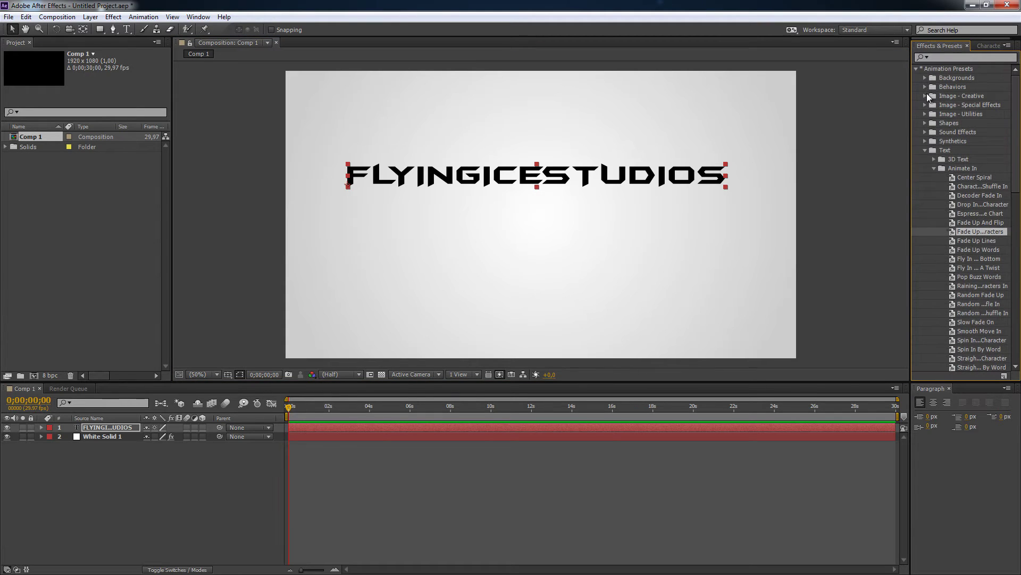
click(917, 69)
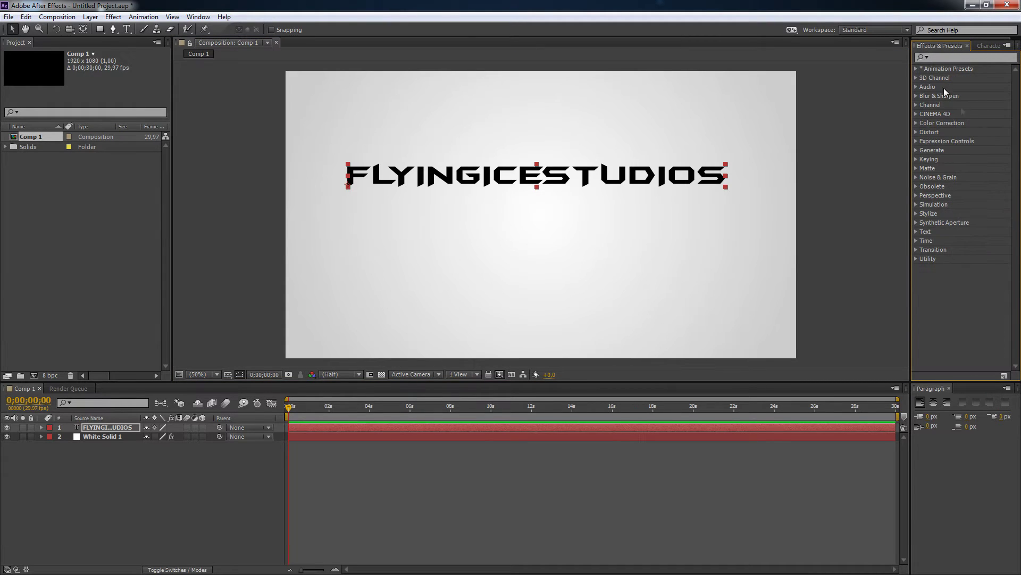
click(917, 69)
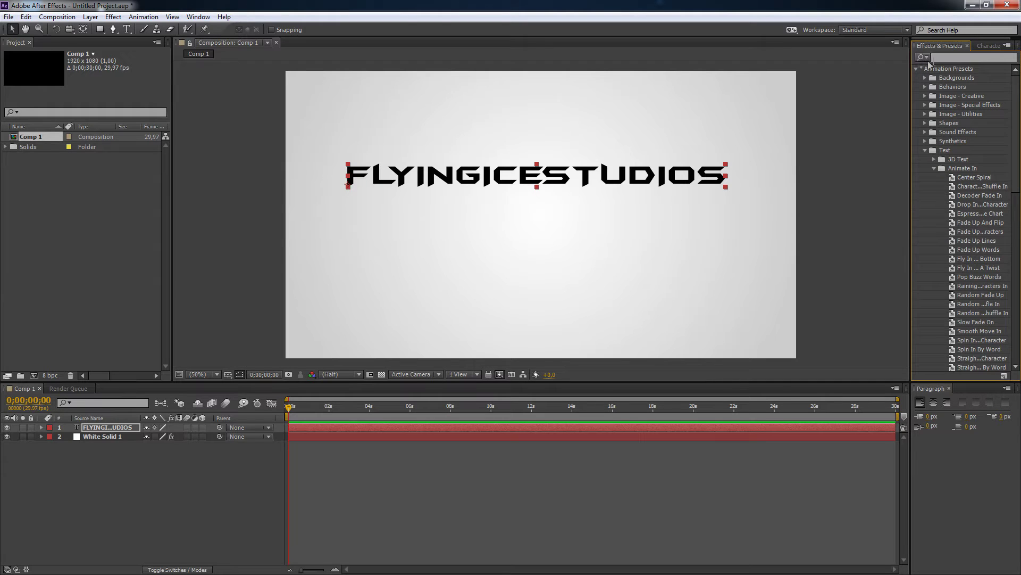
click(926, 150)
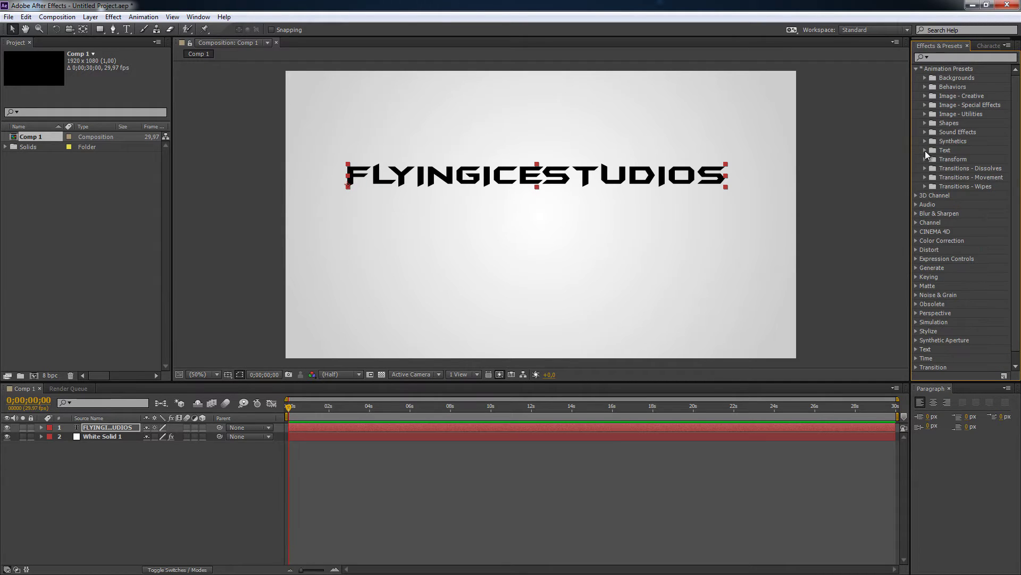
click(925, 151)
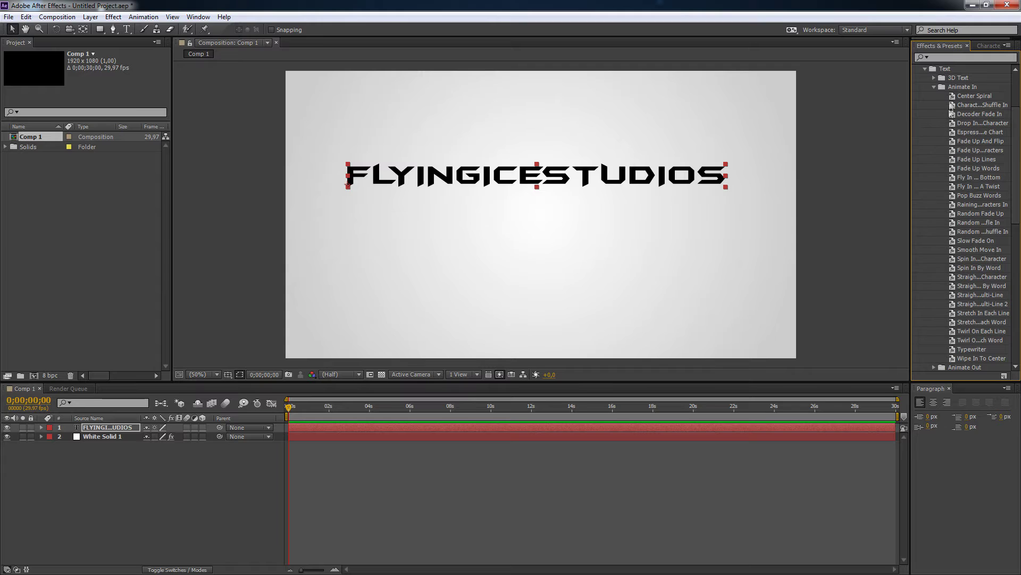
click(934, 86)
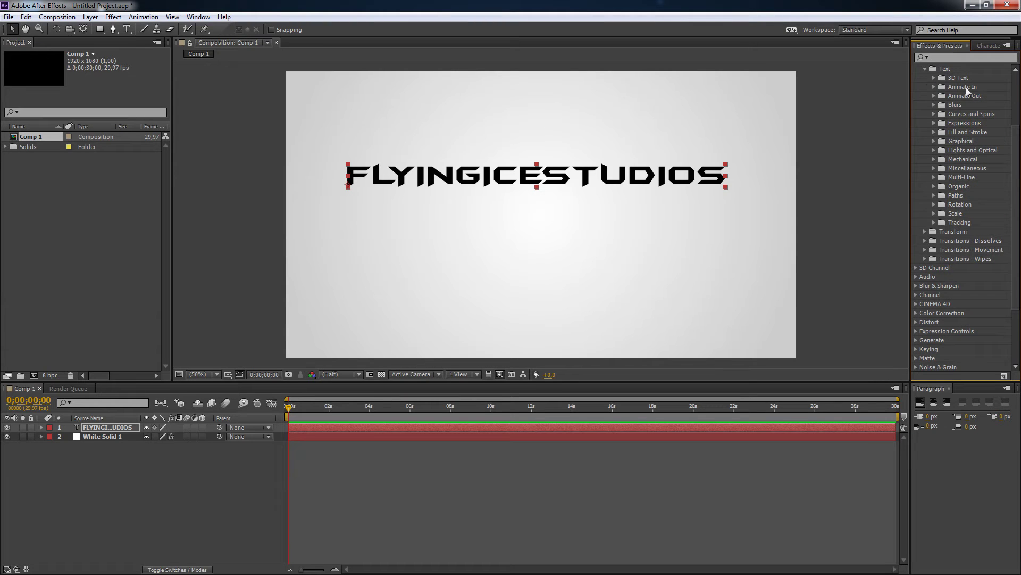
click(935, 86)
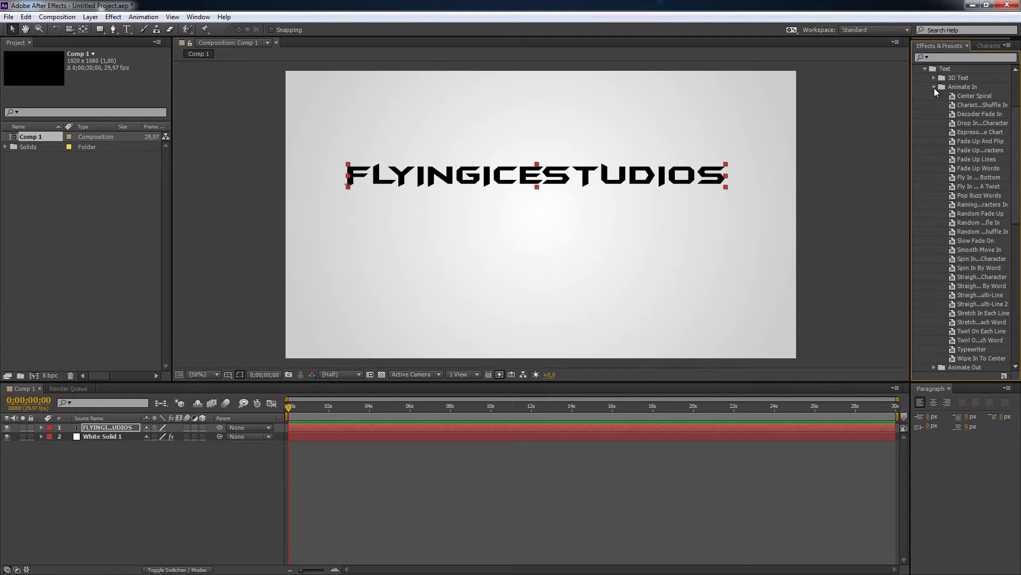
click(991, 151)
double_click(989, 150)
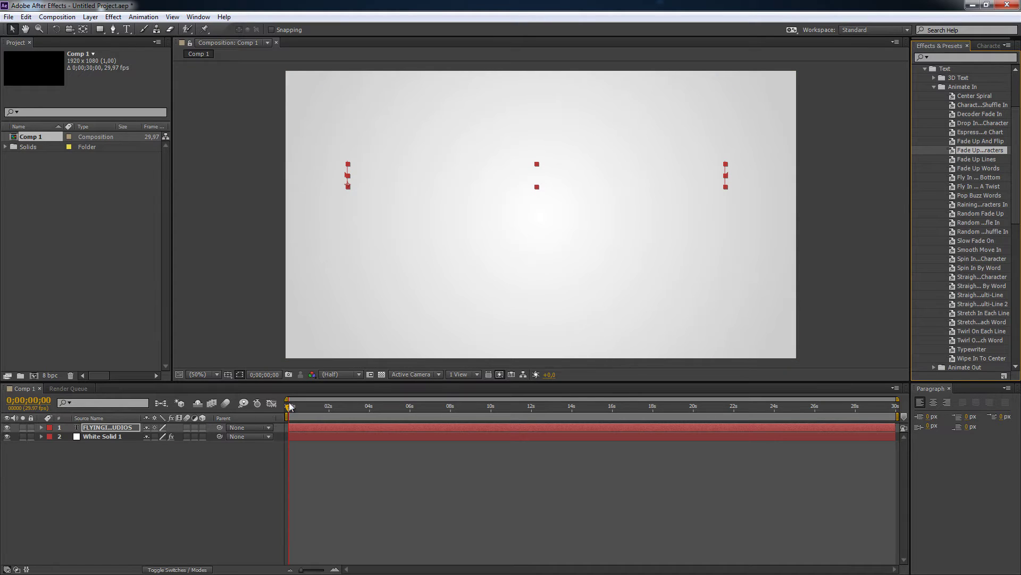
drag(290, 407, 263, 417)
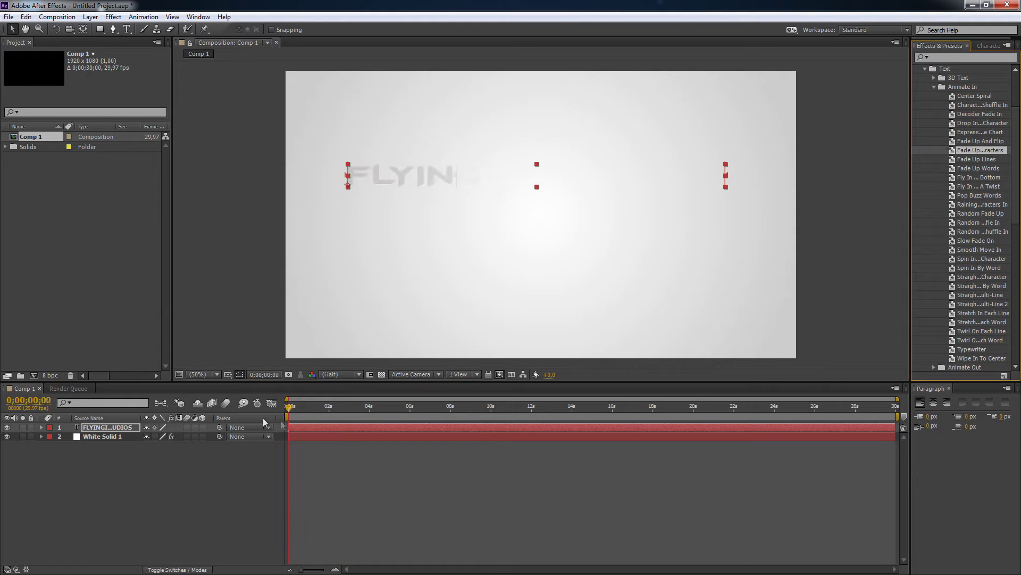
Expose the title's Range Selector 1 Start keyframes and move the ending keyframe to about 1 second
click(41, 428)
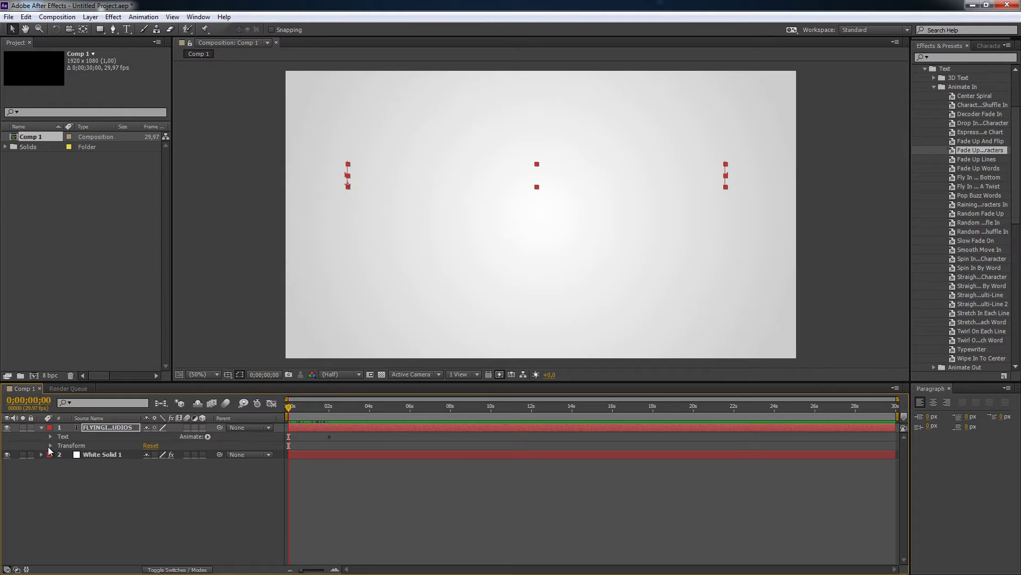
click(50, 436)
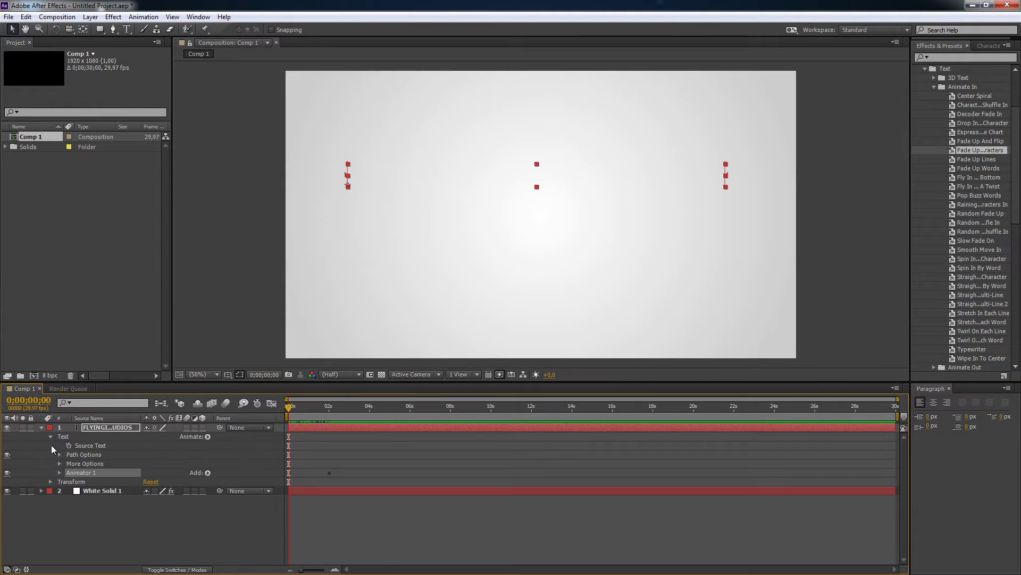
click(59, 473)
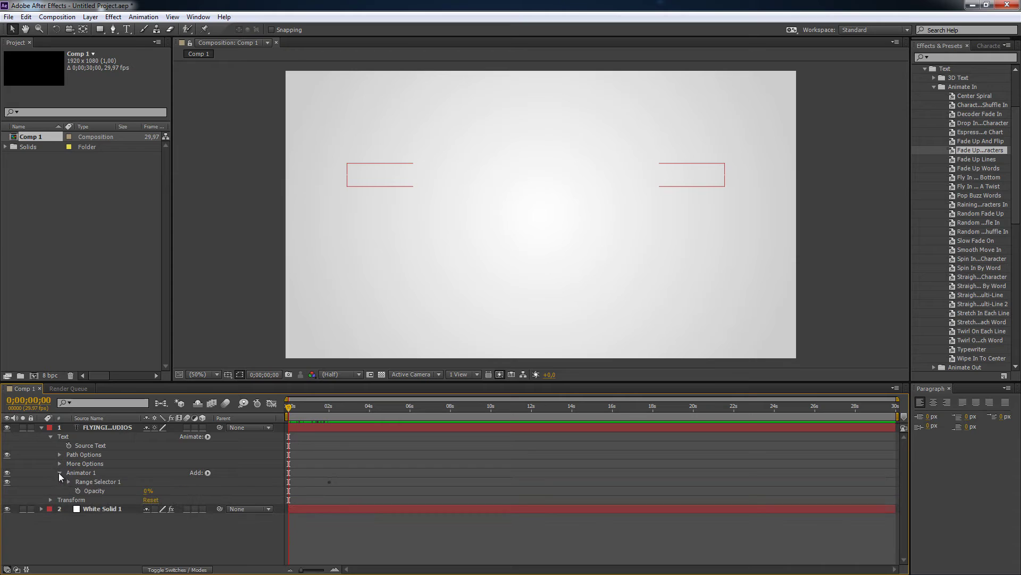
click(68, 482)
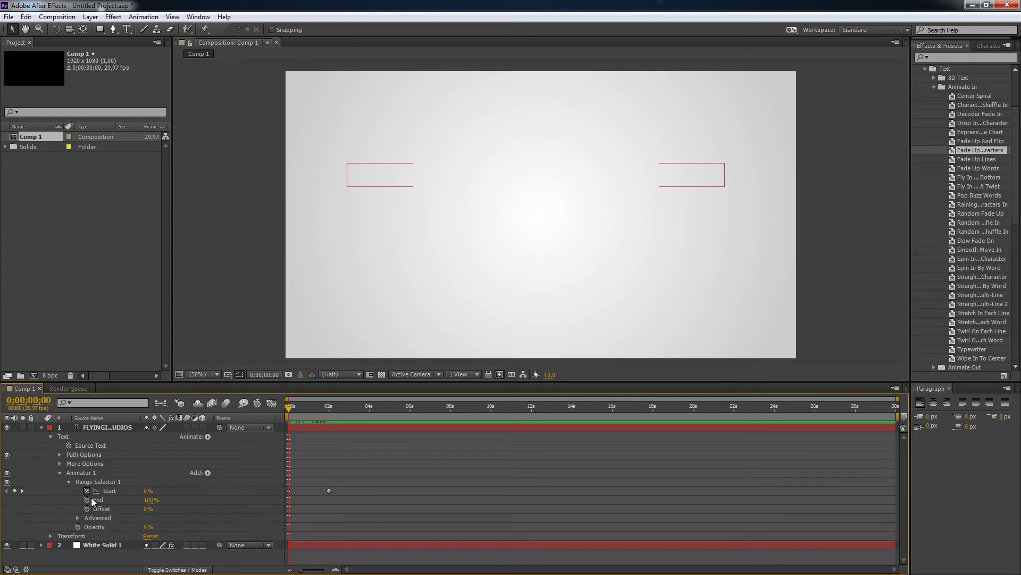
click(289, 490)
shift+click(329, 491)
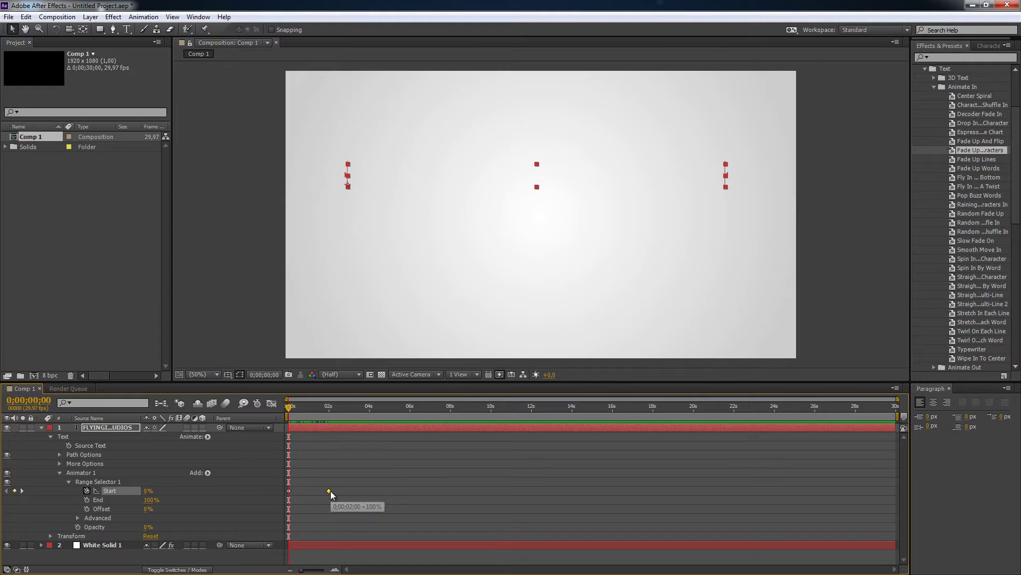
drag(330, 490, 318, 493)
Preview and retime the ending Start keyframe so the letters finish fading around one second
key(space)
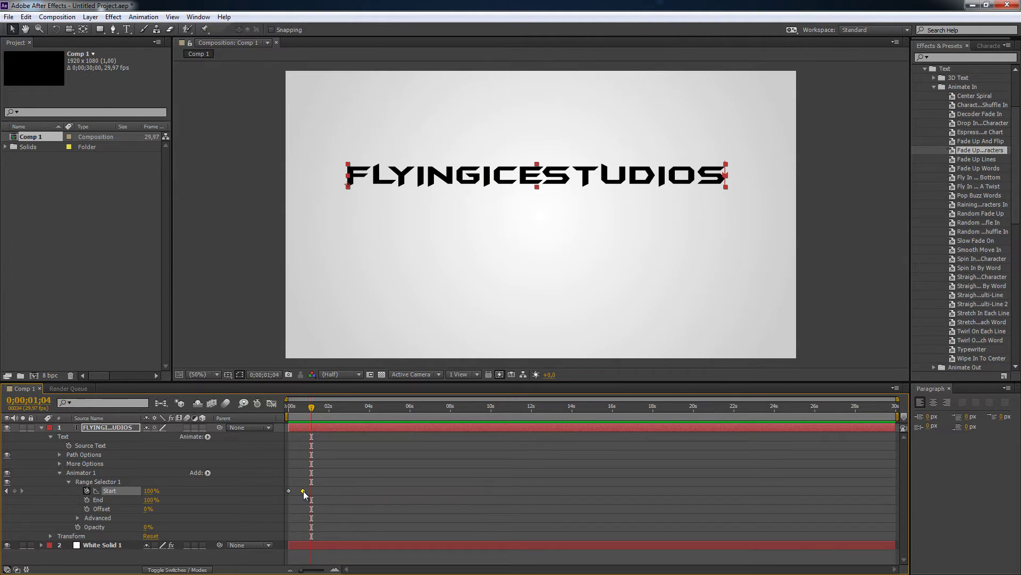
drag(303, 490, 359, 490)
drag(323, 408, 290, 409)
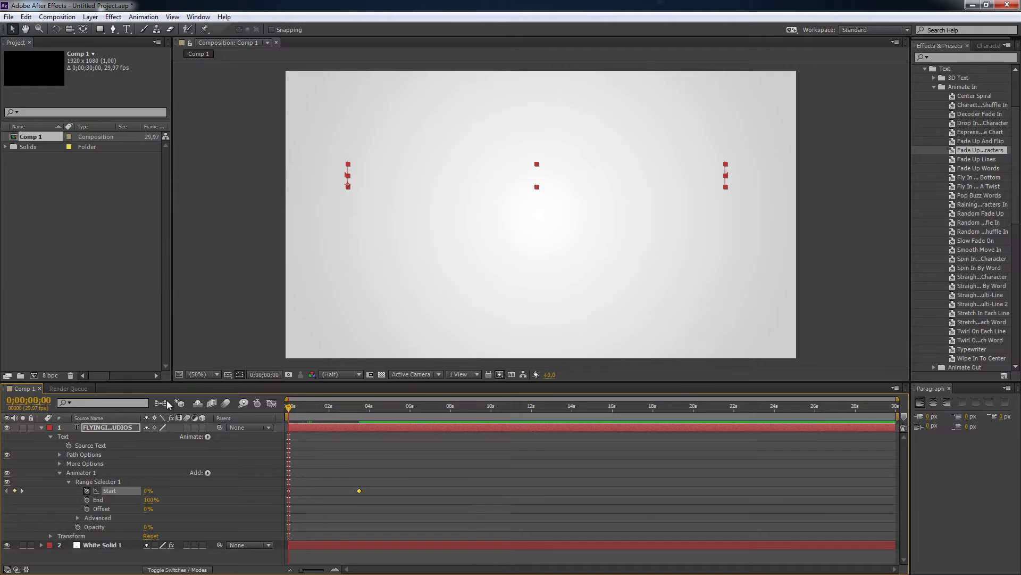
key(space)
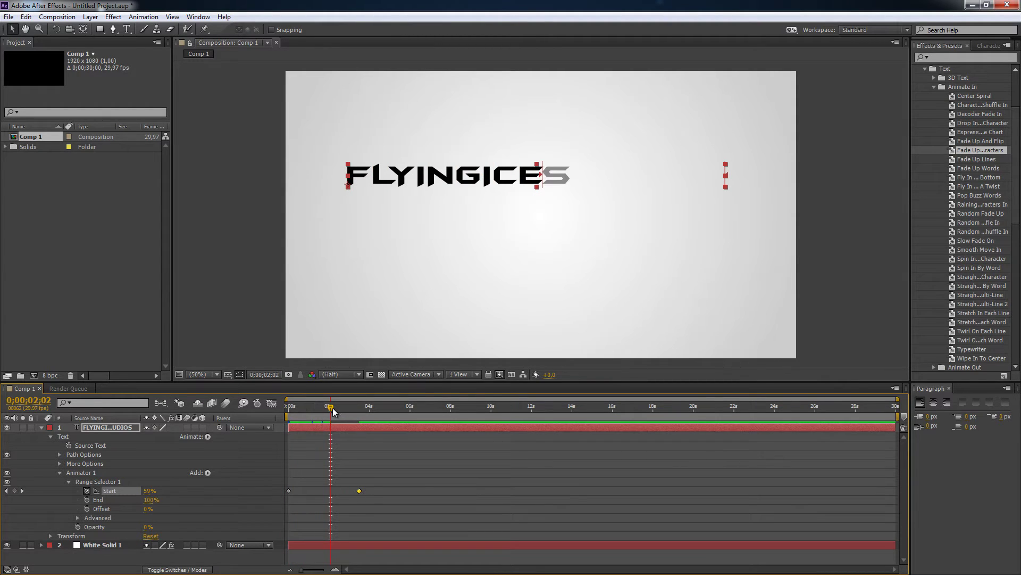
key(space)
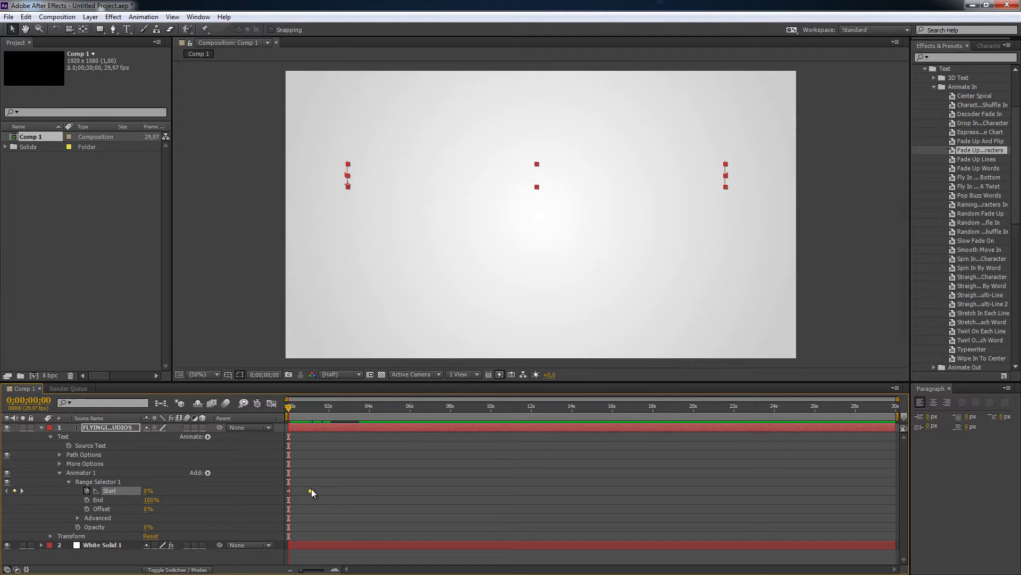
key(space)
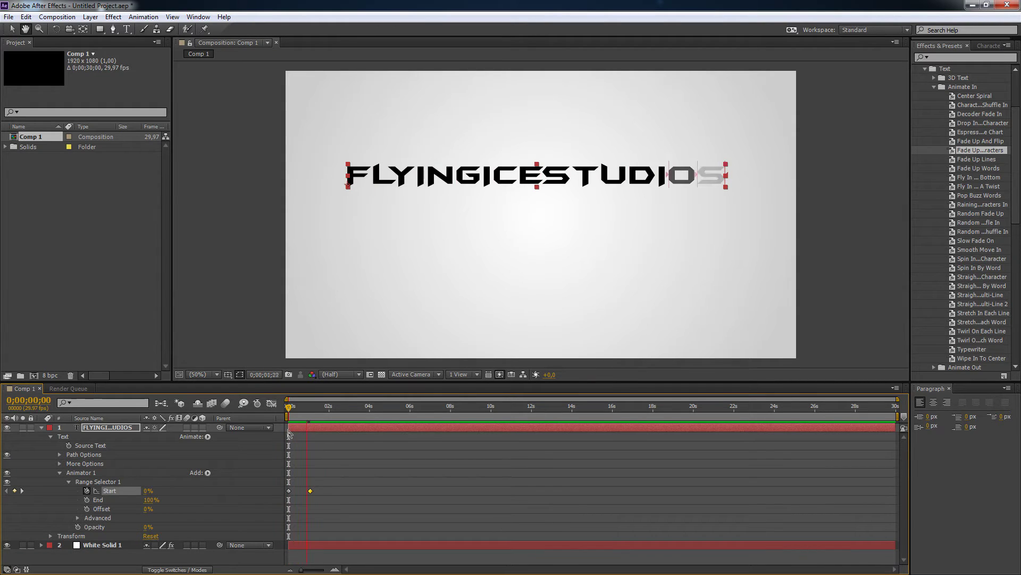
key(space)
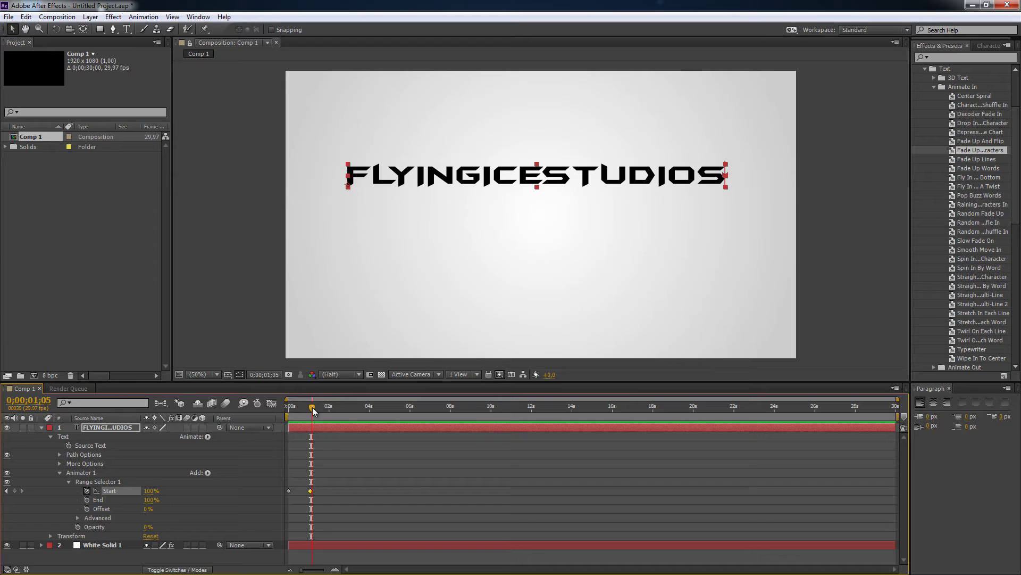
drag(311, 407, 316, 407)
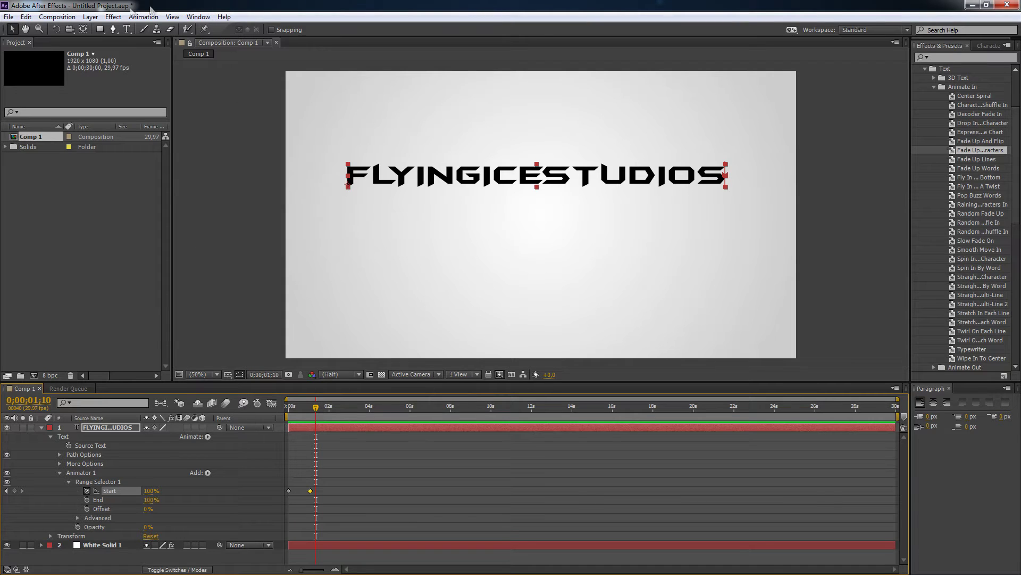
click(126, 30)
click(494, 219)
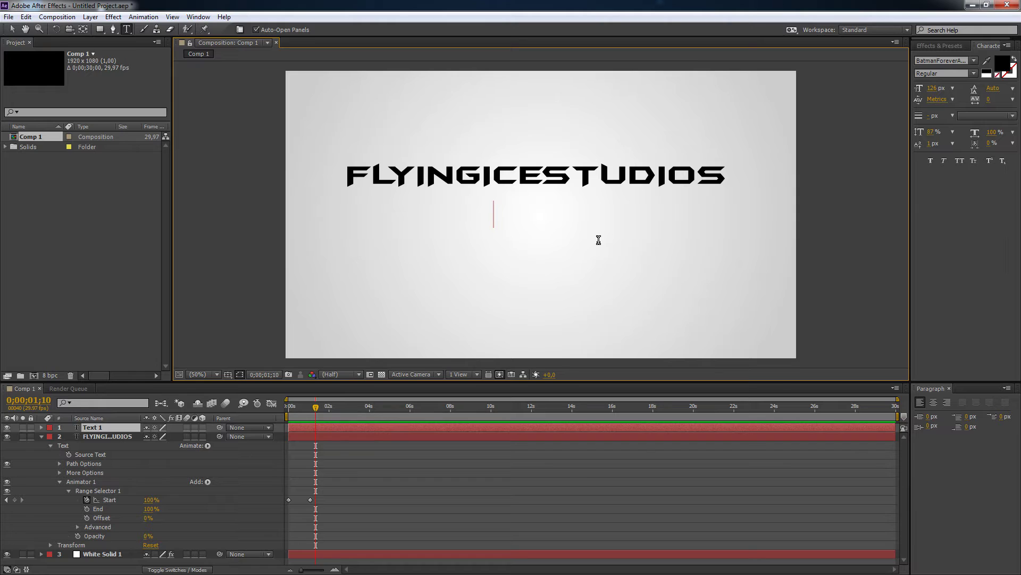
text(www)
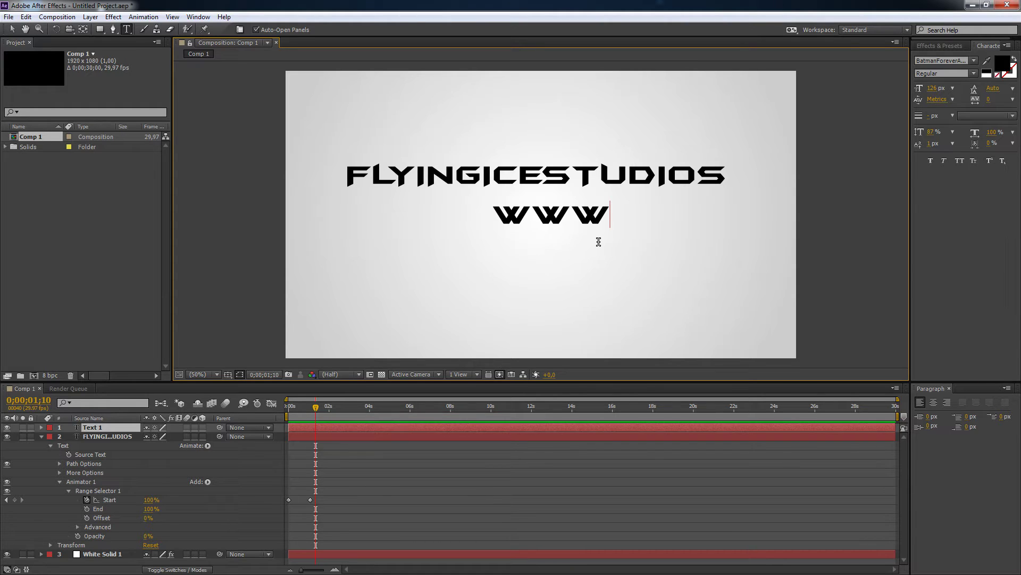
text(.)
text(FLYINGICESTUDIOS)
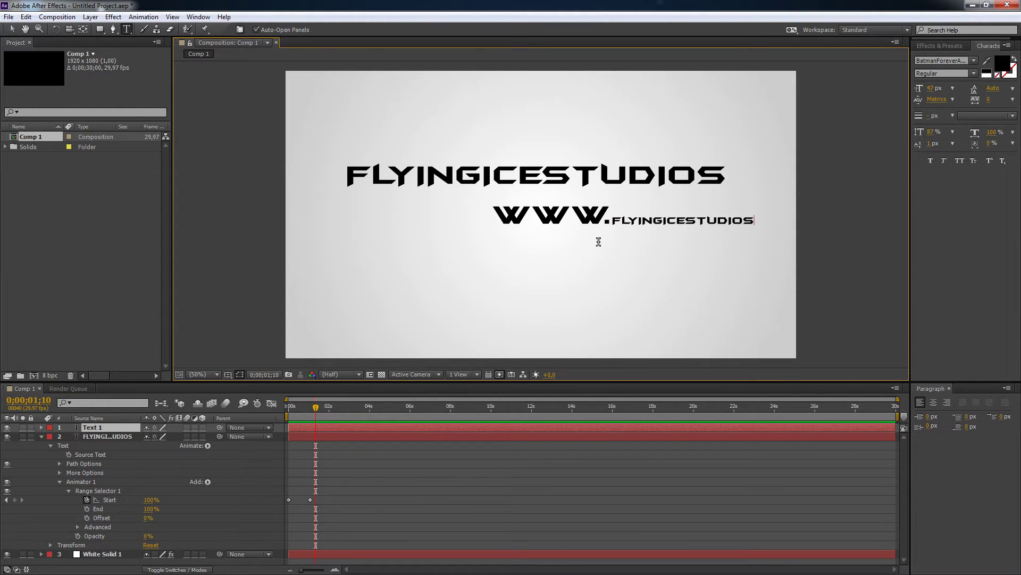
text(.com)
drag(494, 215, 997, 241)
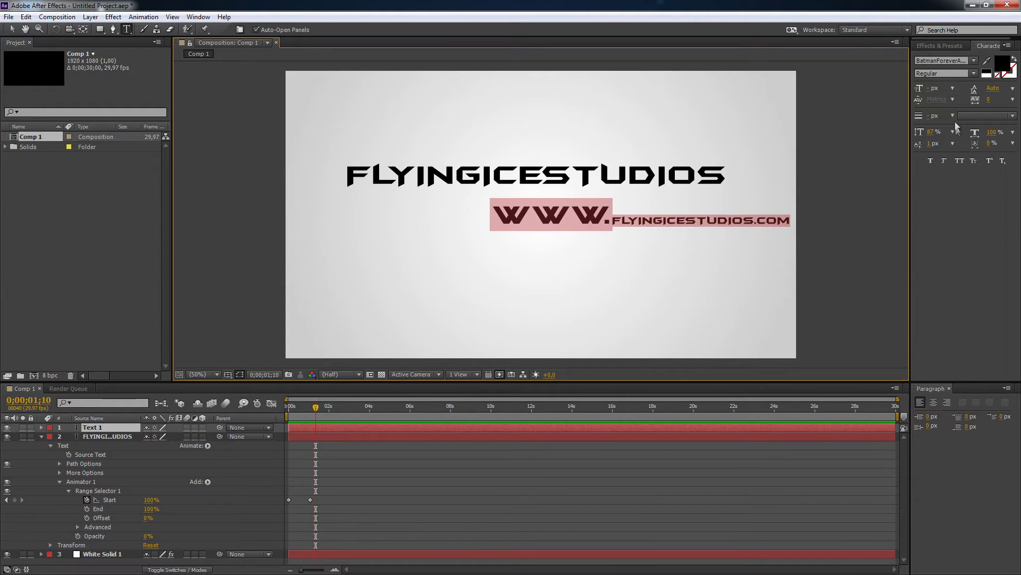
mouse_move(932, 88)
mouse_down()
mouse_move(911, 88)
mouse_move(934, 89)
mouse_up()
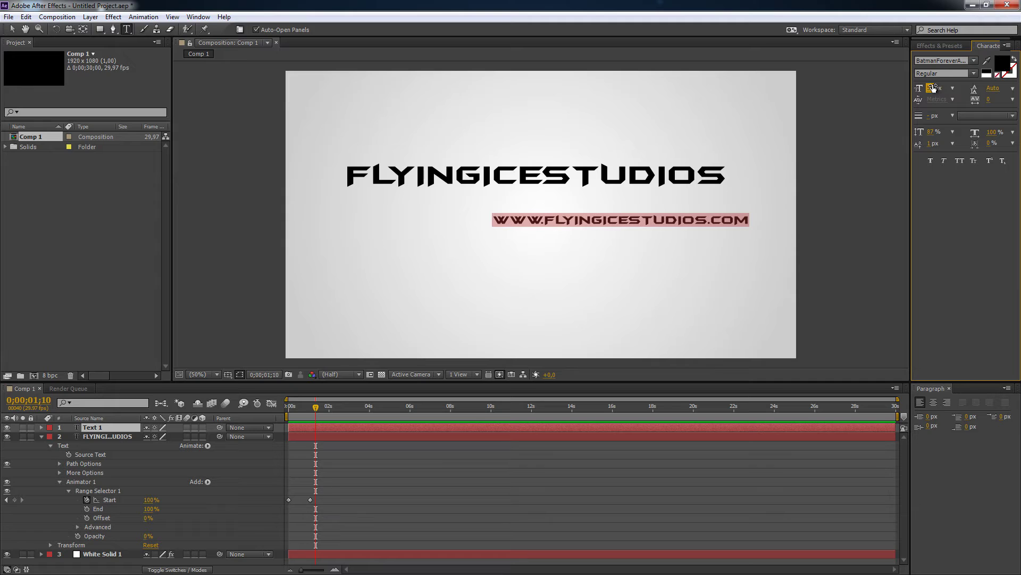
click(12, 29)
drag(534, 224, 505, 197)
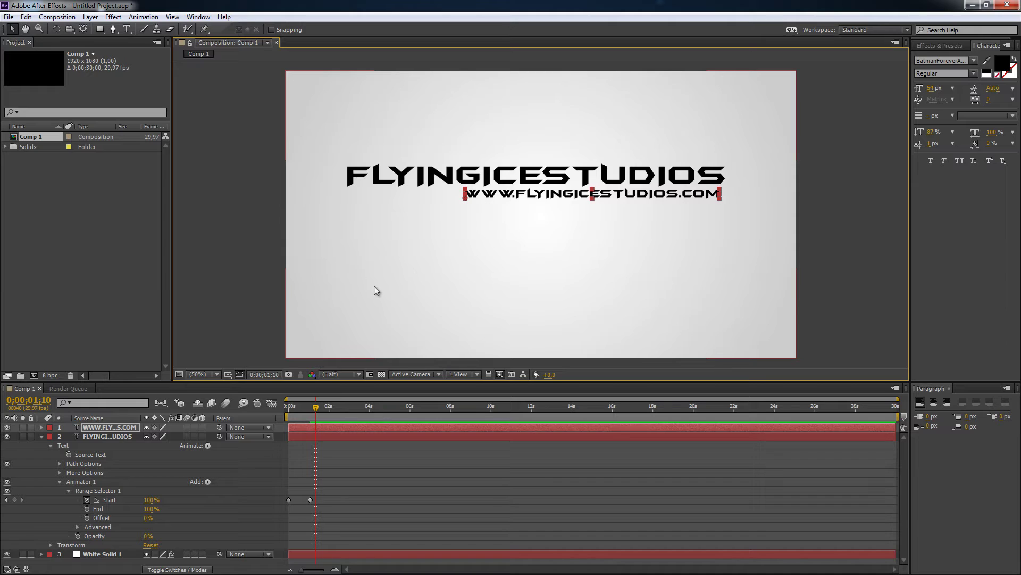
Nudge the URL line up and right with the arrow keys, checking its alignment
click(854, 186)
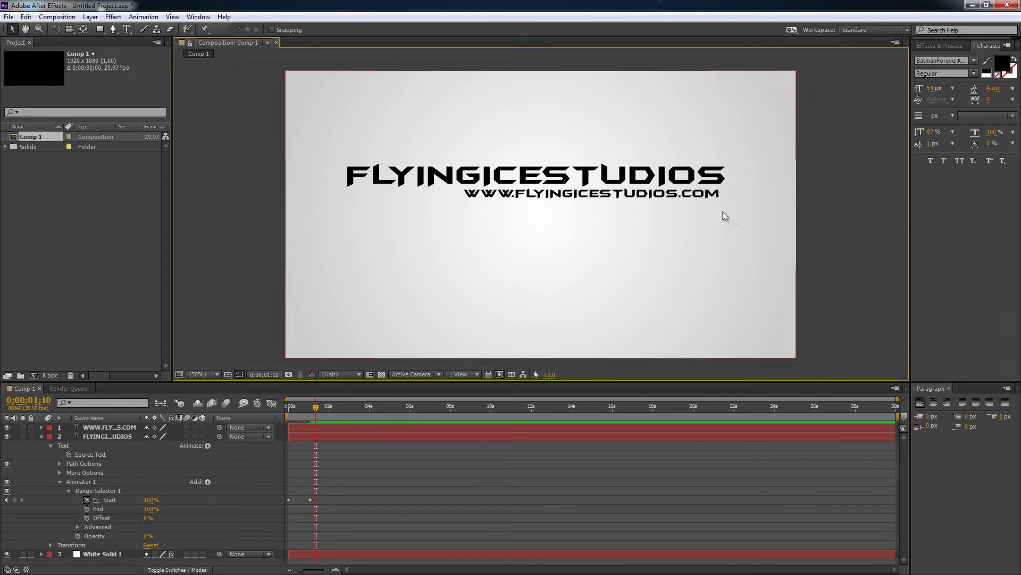
click(711, 198)
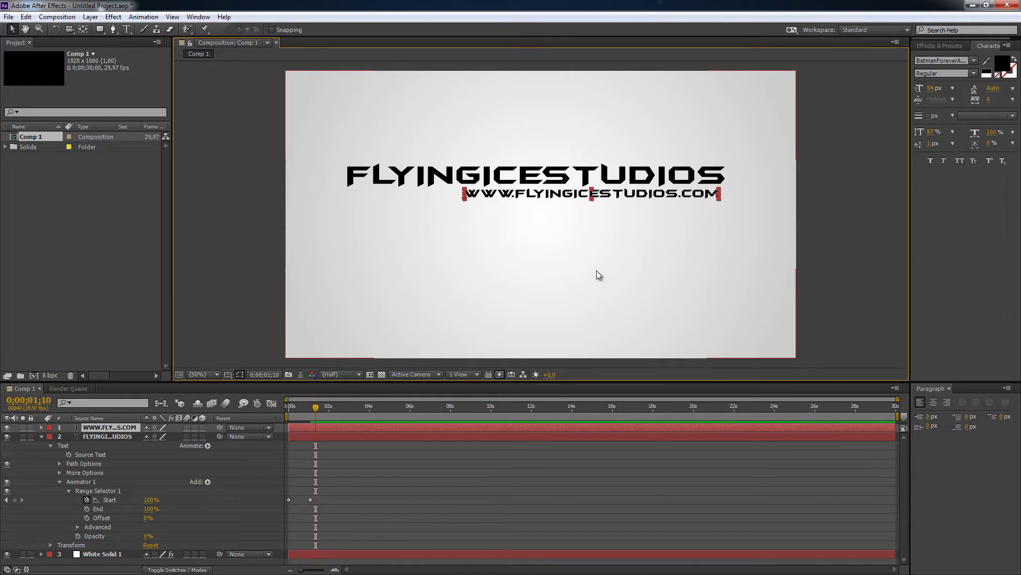
key(Up)
key(Up)
key(Up)
key(Up)
key(Up)
key(Up)
key(Up)
key(Up)
key(Right)
key(Right)
key(Right)
key(Right)
key(Right)
key(Right)
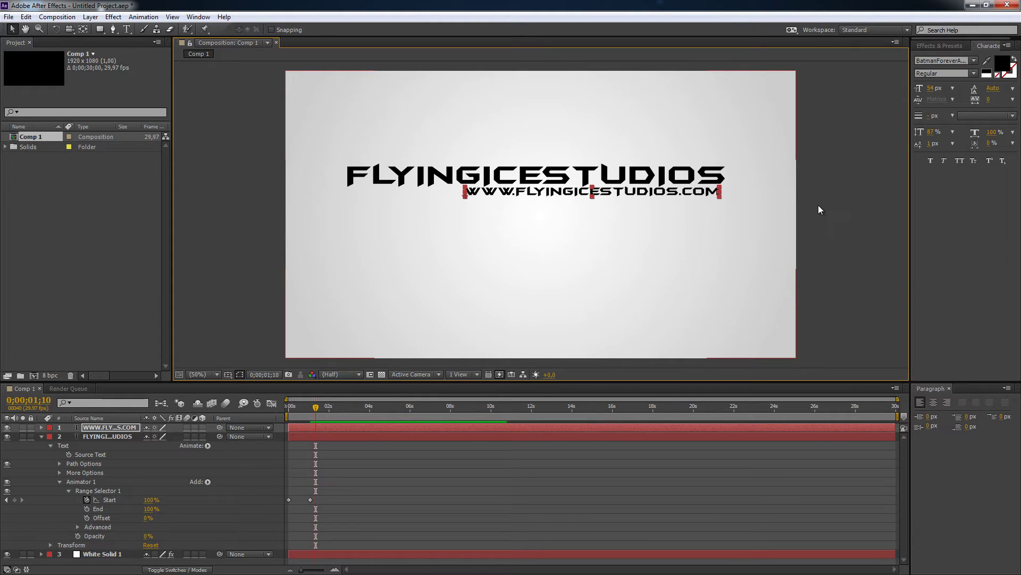
click(818, 205)
click(703, 195)
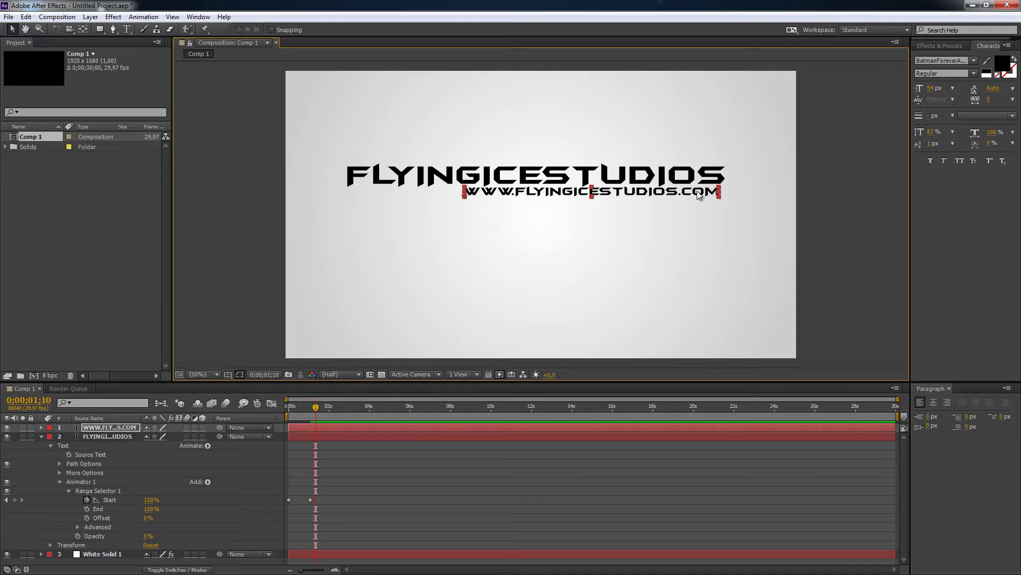
click(806, 200)
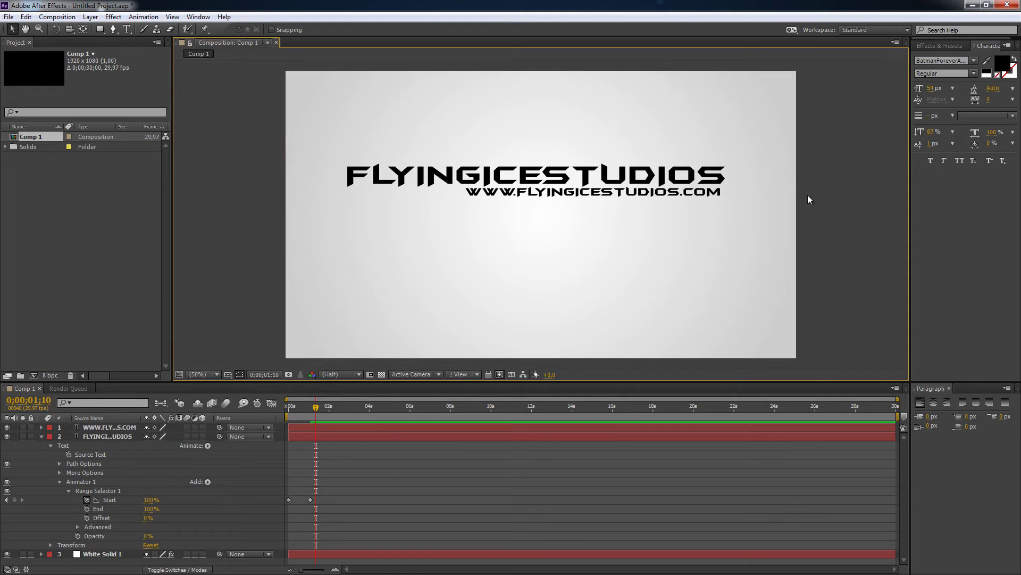
Keyframe the URL layer's Opacity from 0% to 100% a few frames later
click(672, 195)
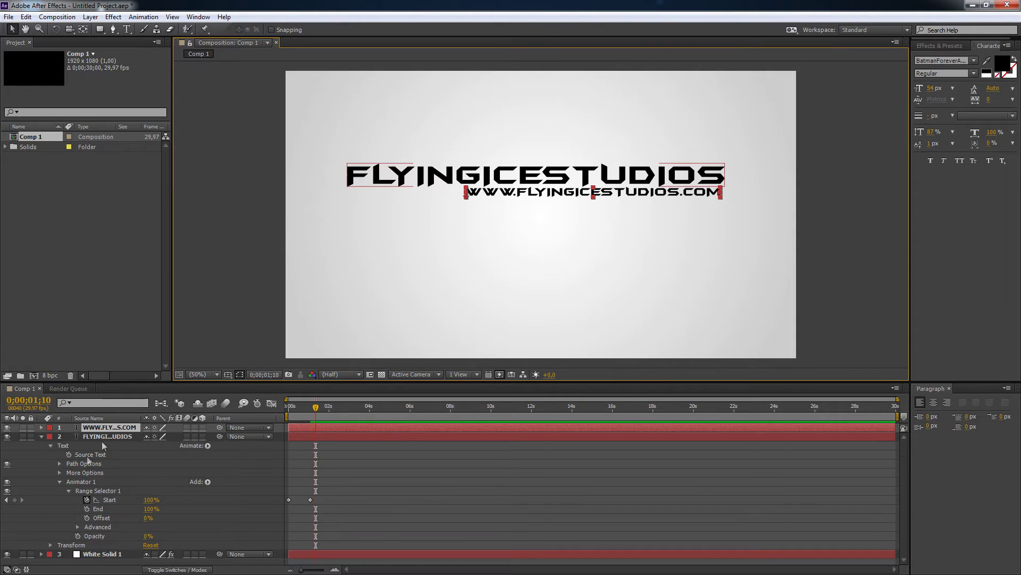
click(117, 426)
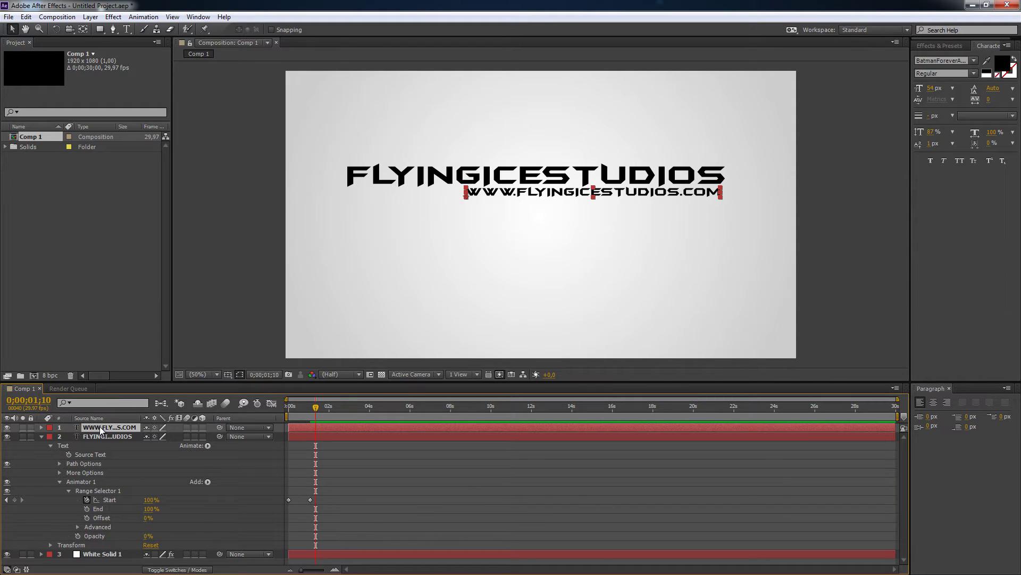
key(t)
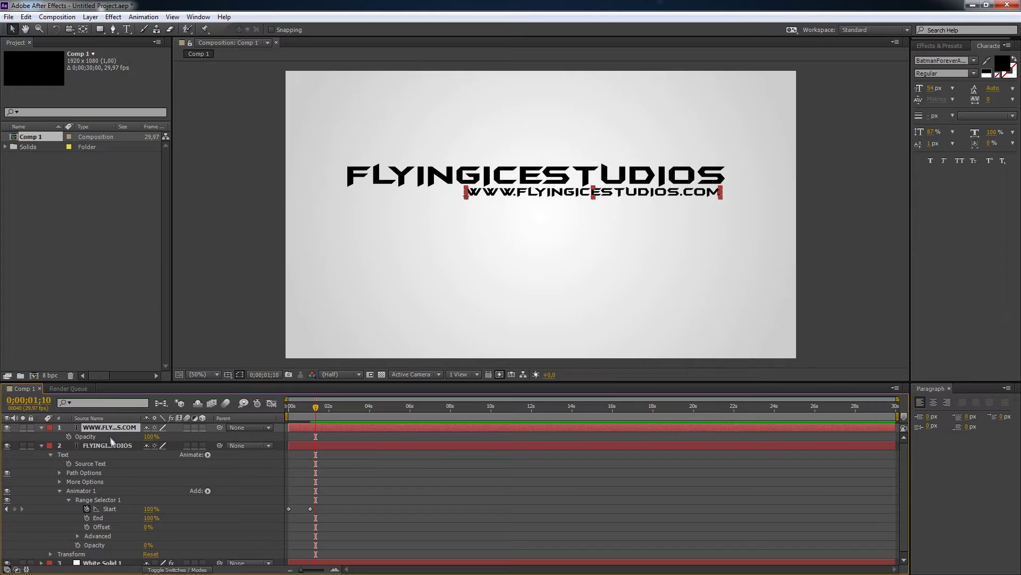
click(151, 436)
click(68, 436)
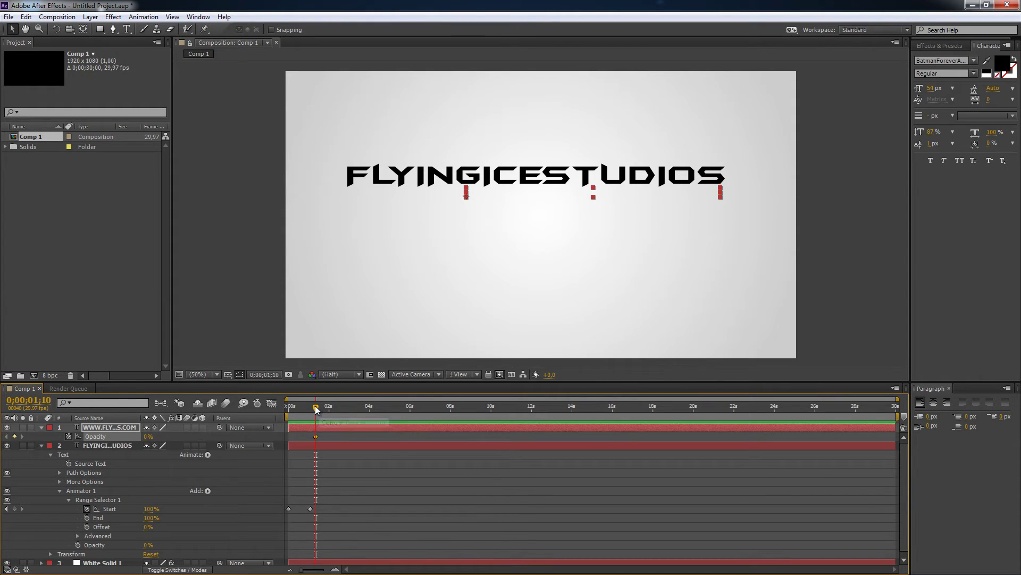
drag(315, 407, 319, 406)
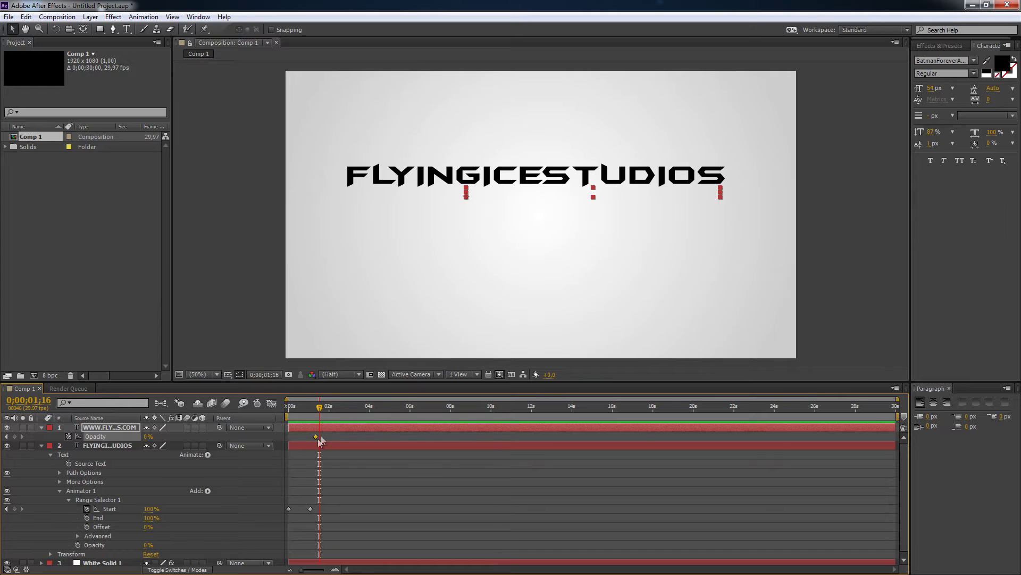
click(147, 436)
text(1)
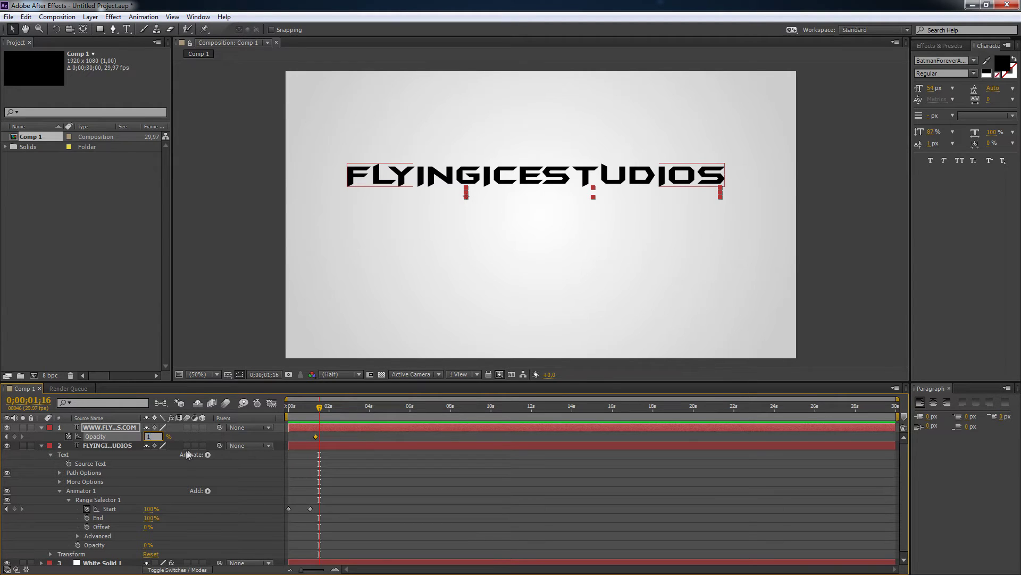
text(00)
key(Return)
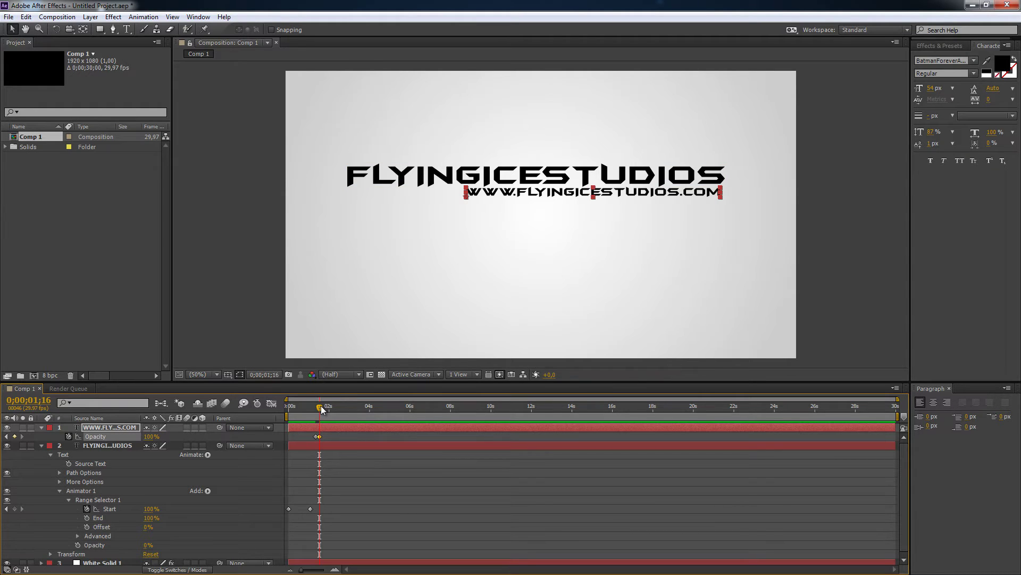
Preview the intro from the start to check the URL fades in after the title
mouse_move(320, 405)
mouse_down()
mouse_move(308, 406)
mouse_move(324, 410)
mouse_up()
key(Home)
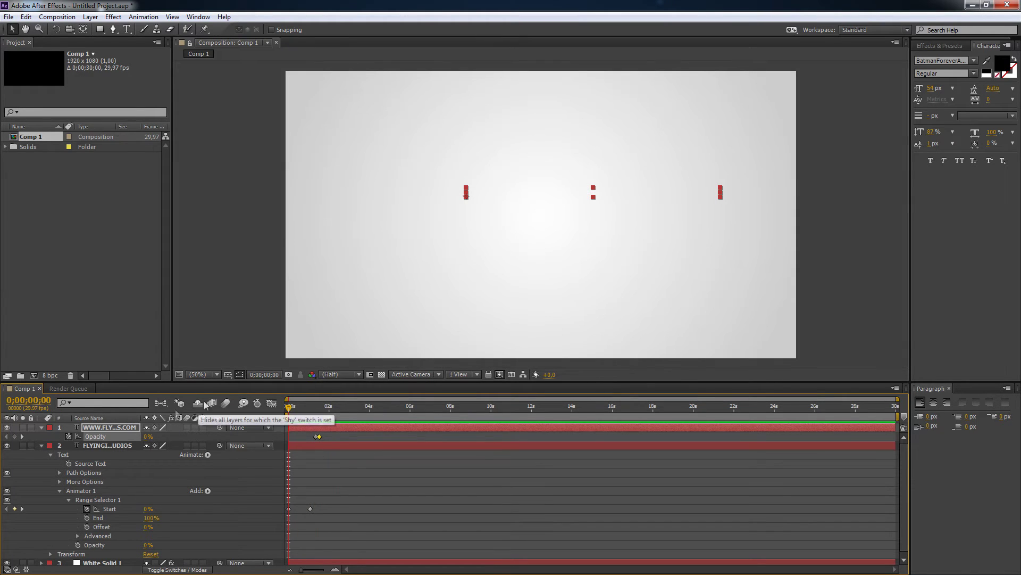
key(space)
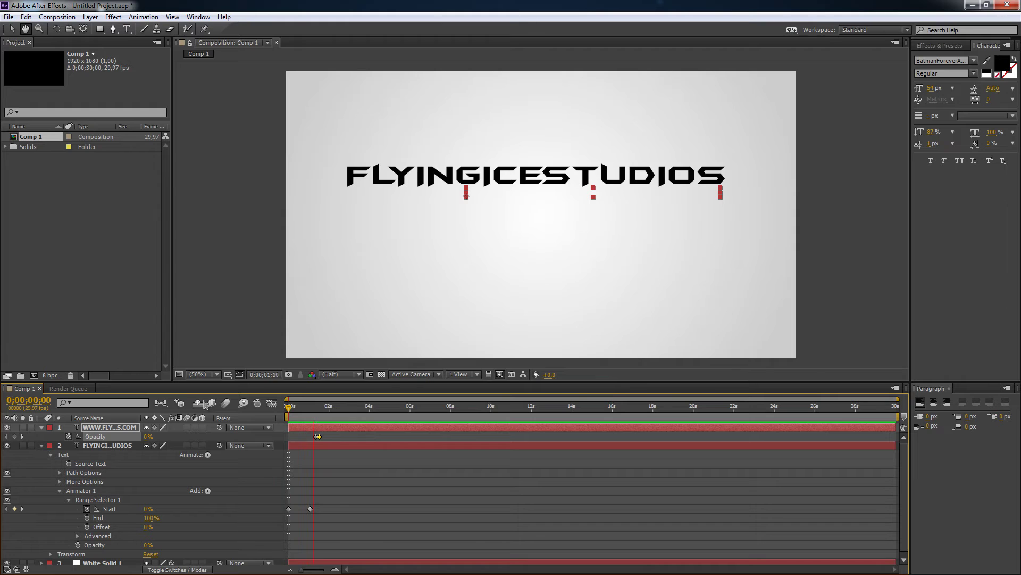
key(space)
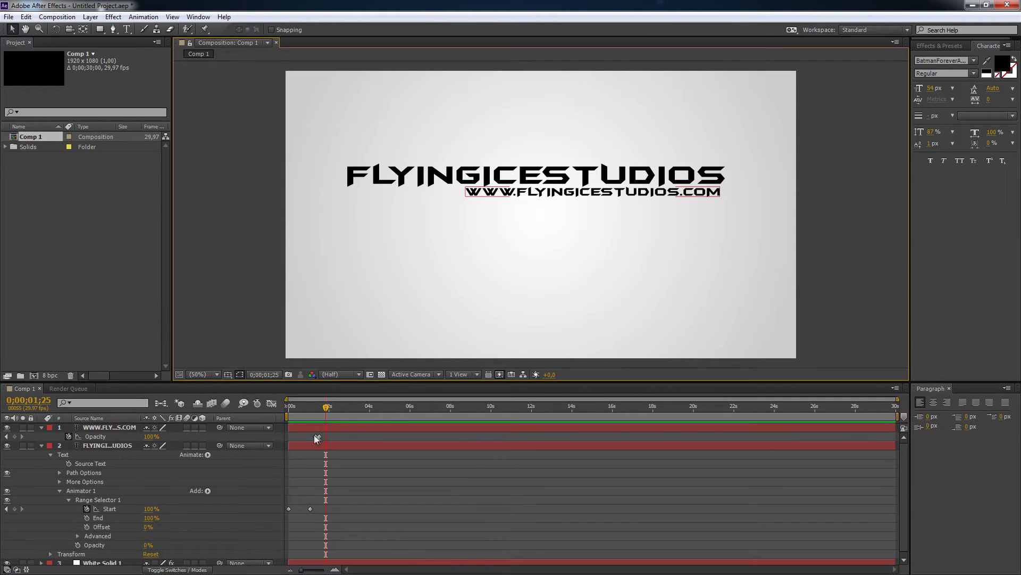
click(318, 437)
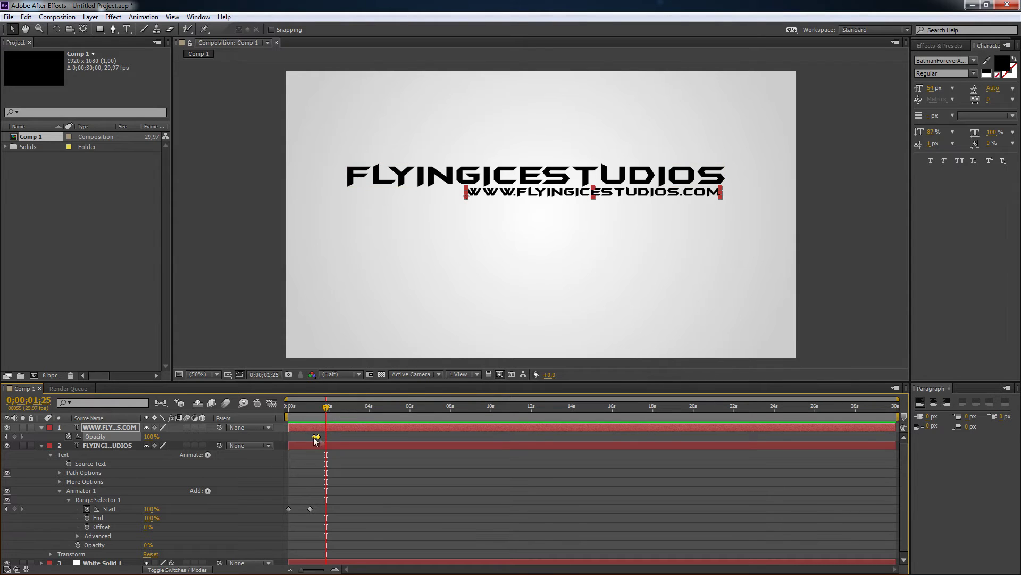
click(864, 311)
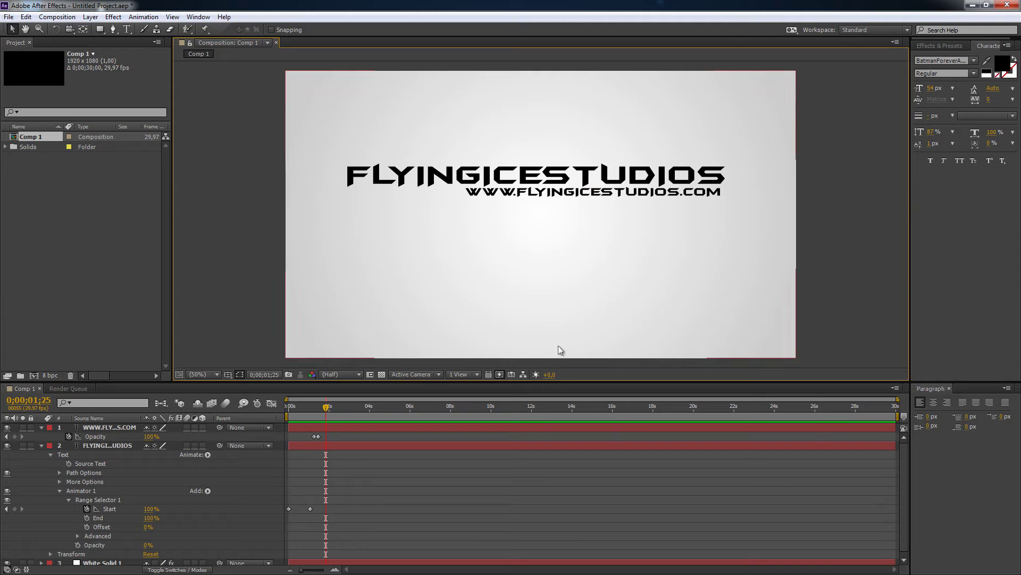
drag(327, 412, 273, 407)
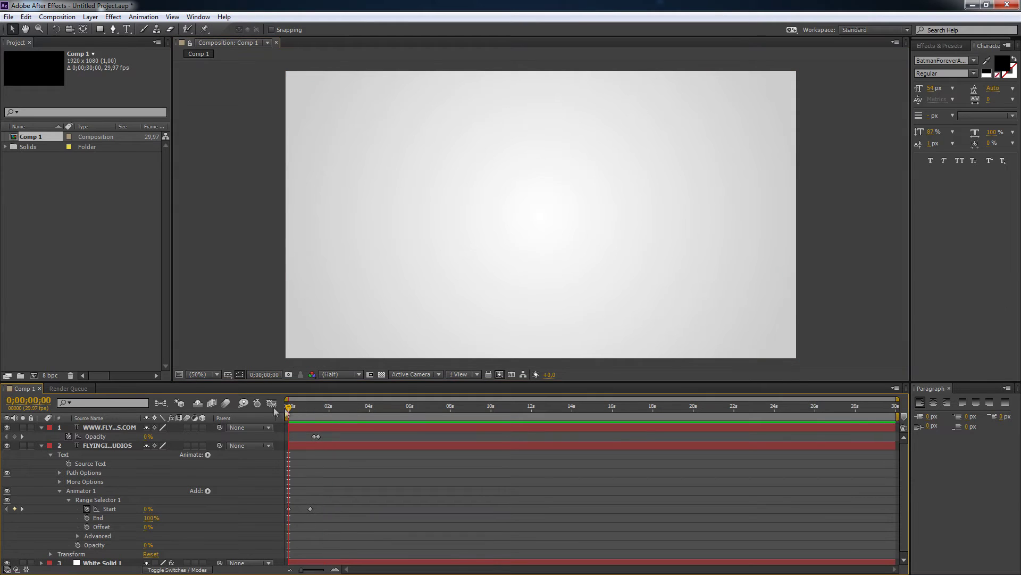
key(space)
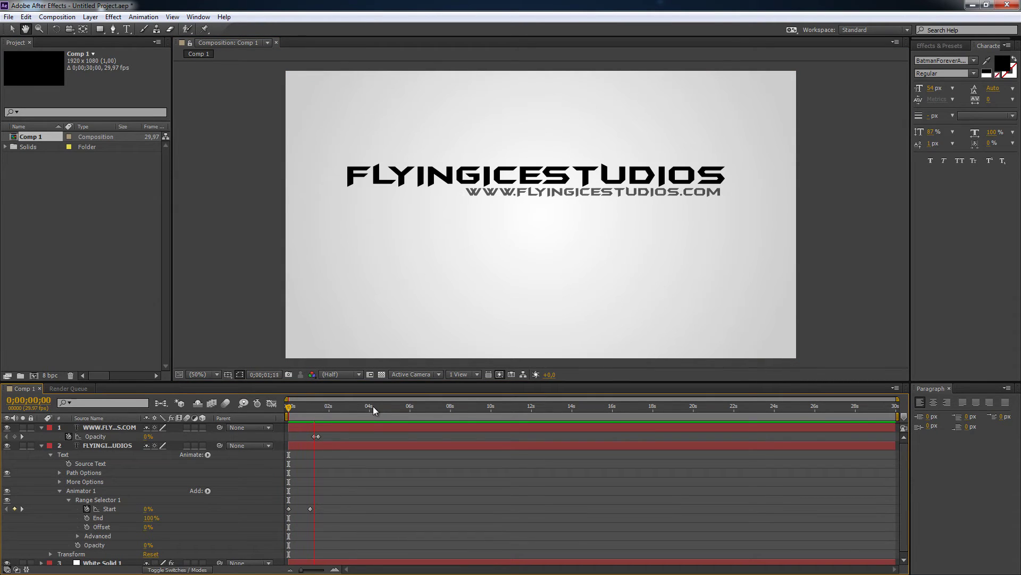
click(315, 436)
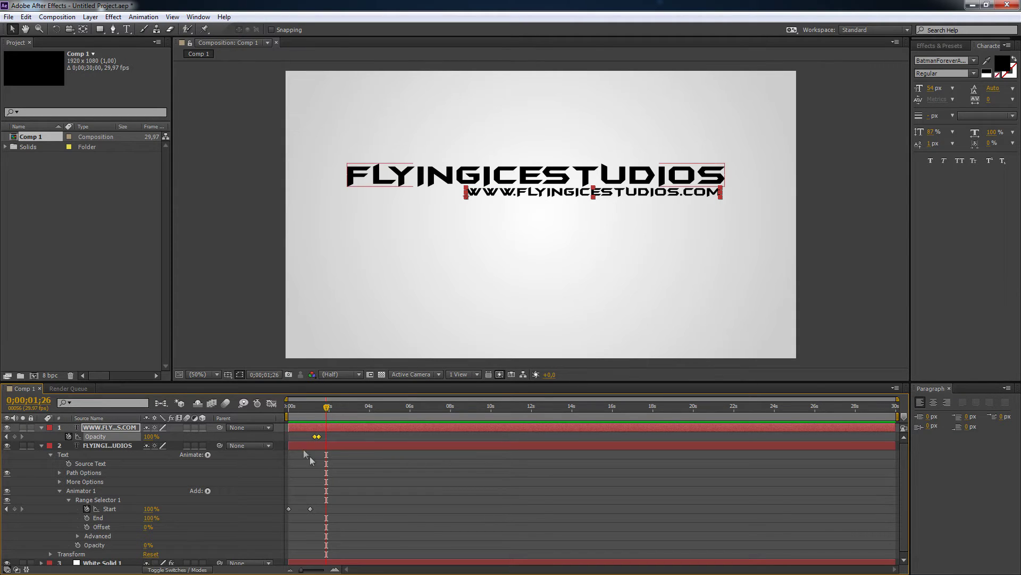
key(Home)
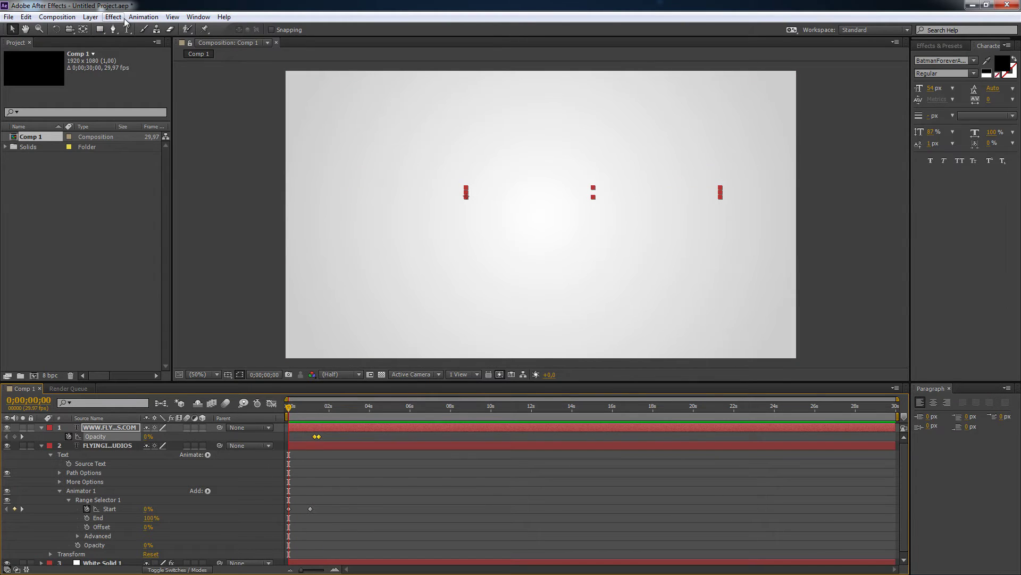
Deselect the URL keyframes and add a new Adjustment Layer 1 to Comp 1
click(218, 267)
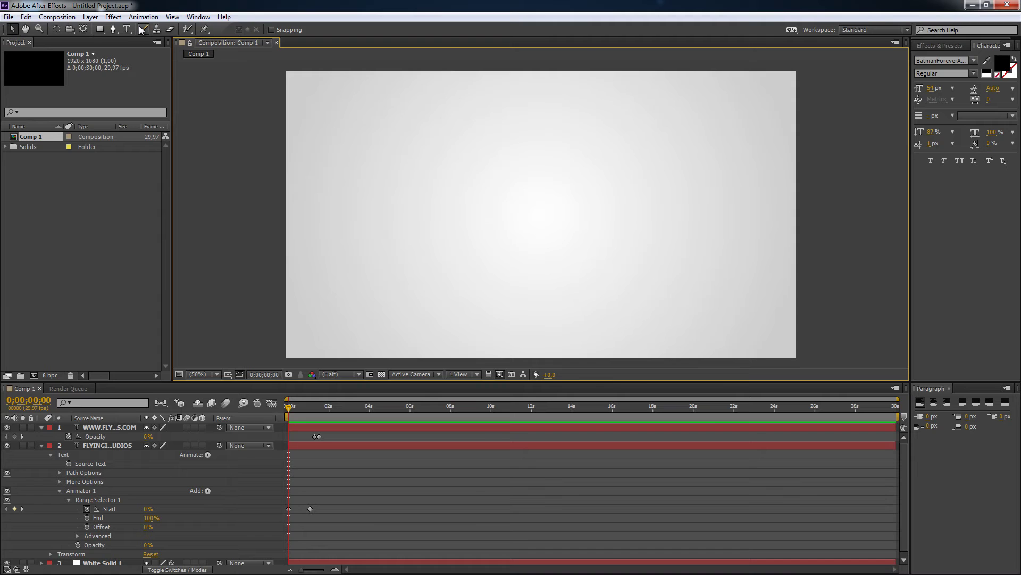
click(69, 17)
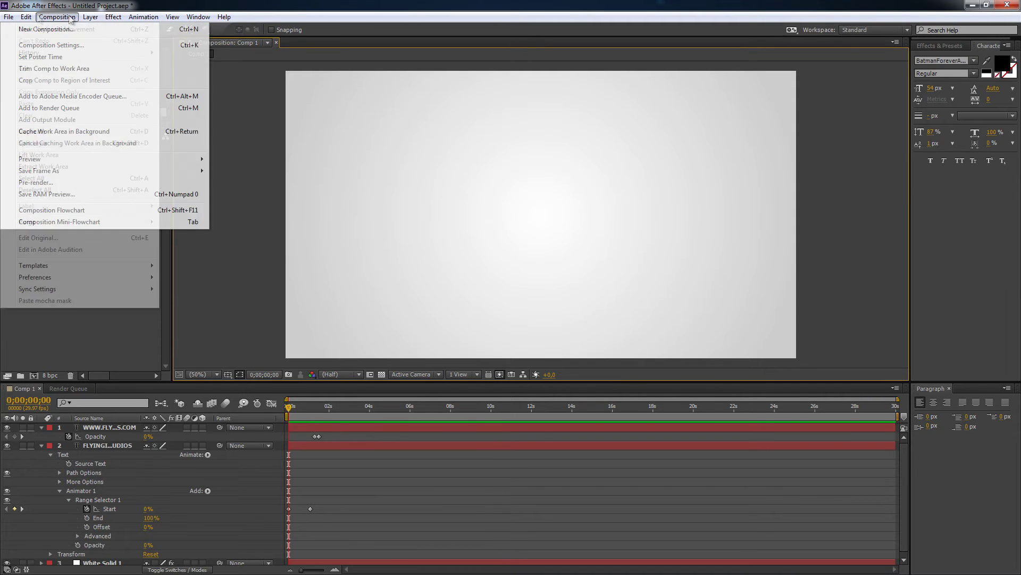
mouse_move(101, 20)
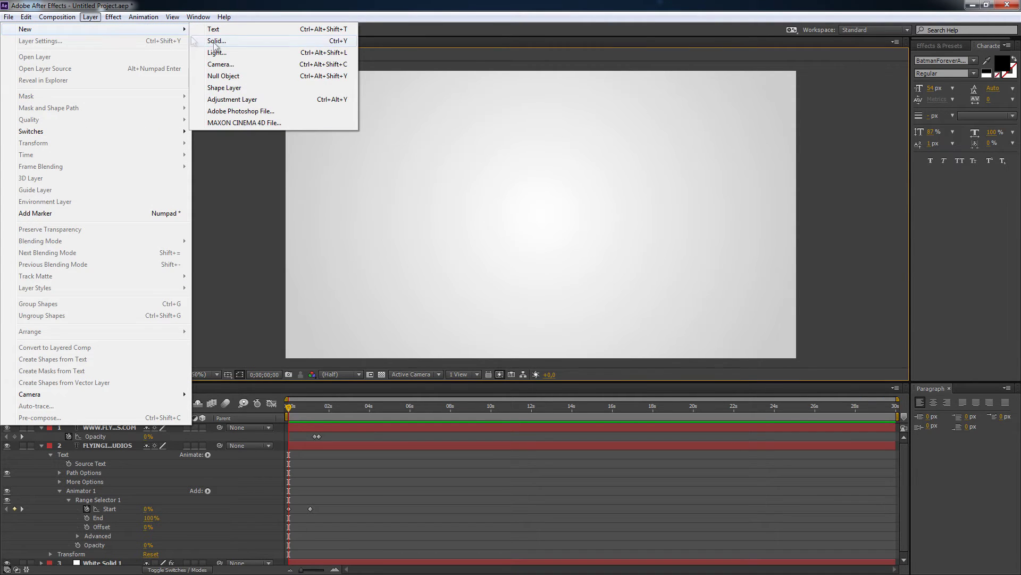
click(230, 103)
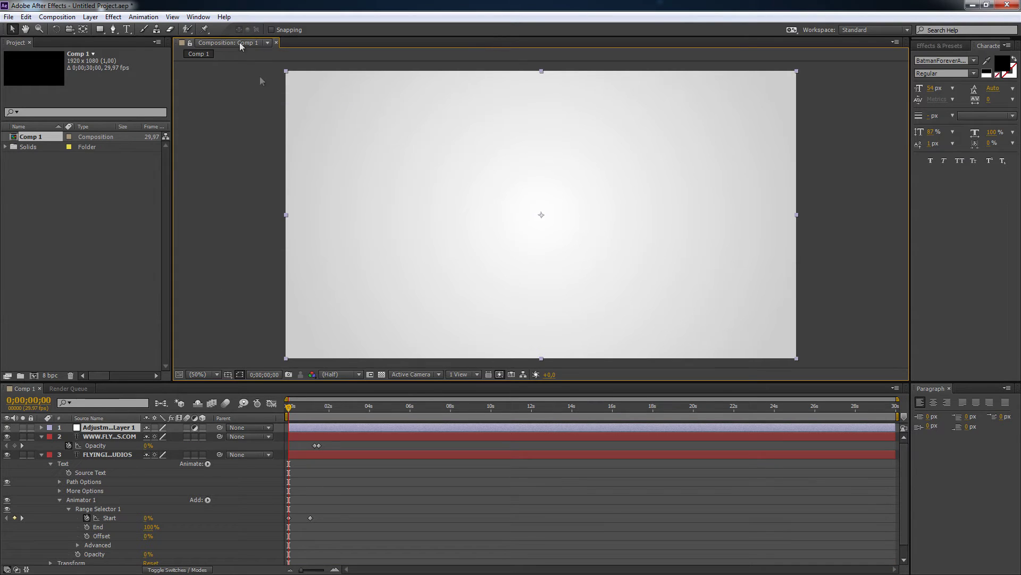
Apply the Generate > Lens Flare effect to Adjustment Layer 1
click(113, 18)
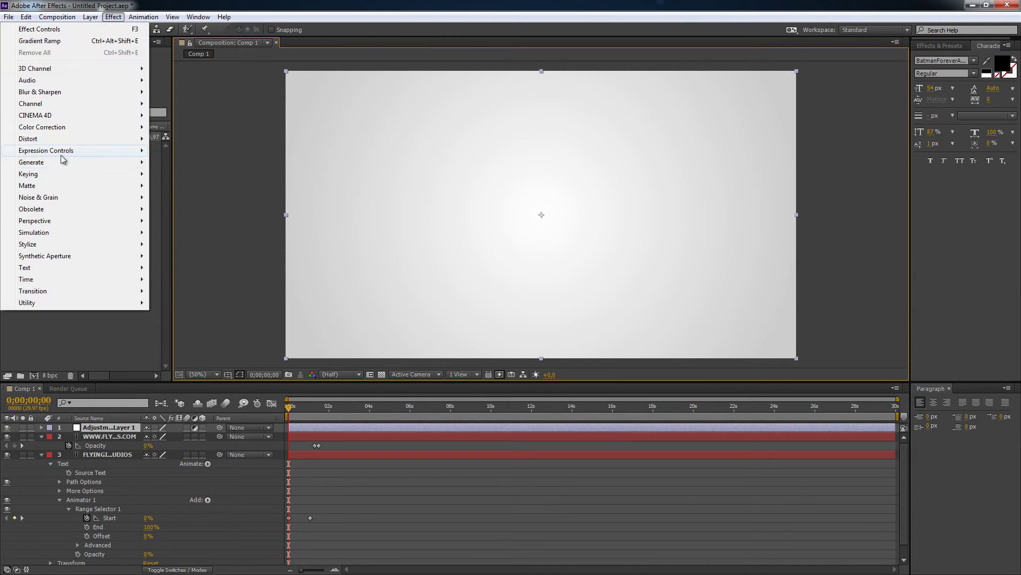
mouse_move(59, 166)
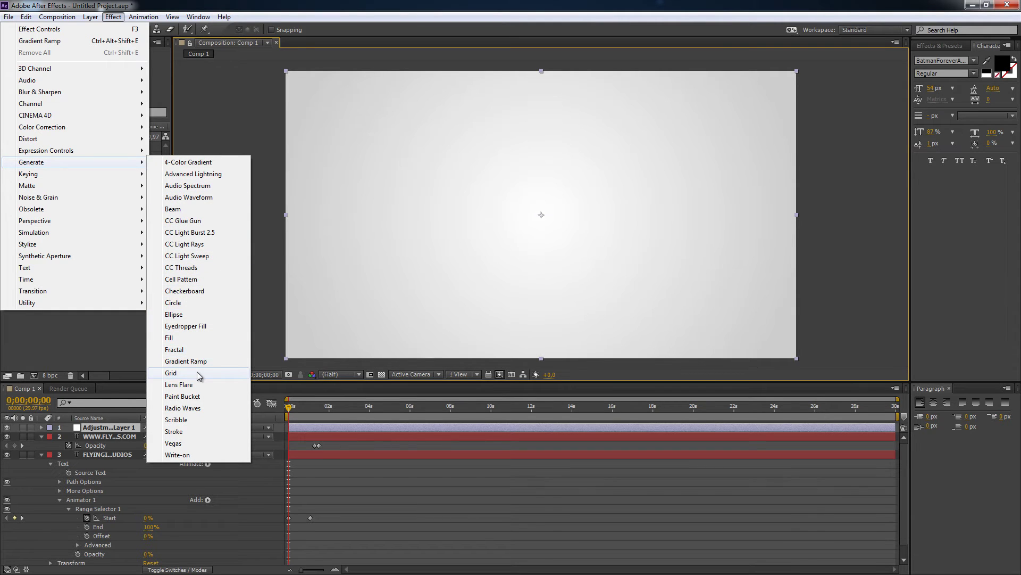
click(179, 385)
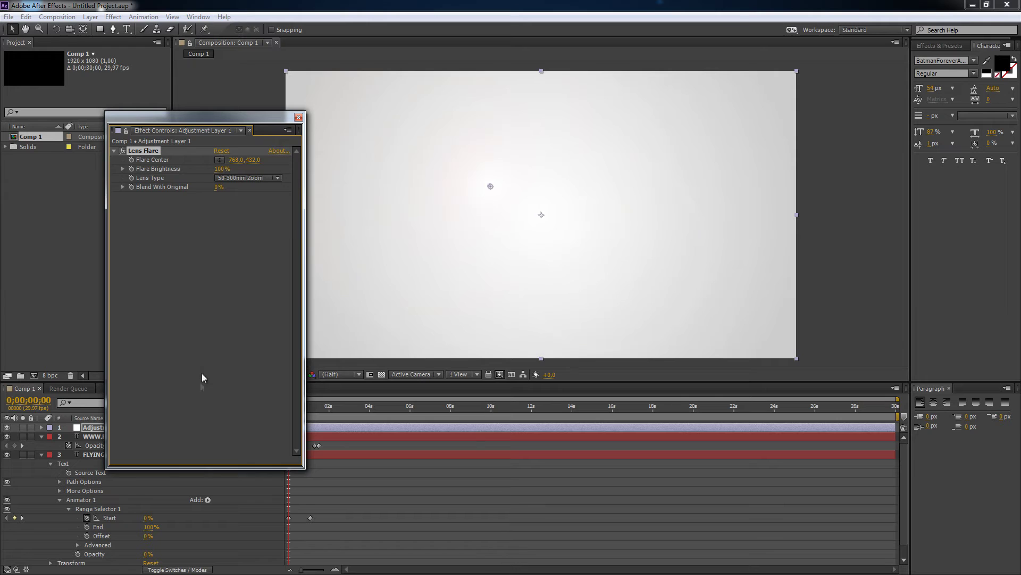
Preview the title and drag the flare centre onto the F of FLYINGICESTUDIOS
drag(202, 114, 120, 93)
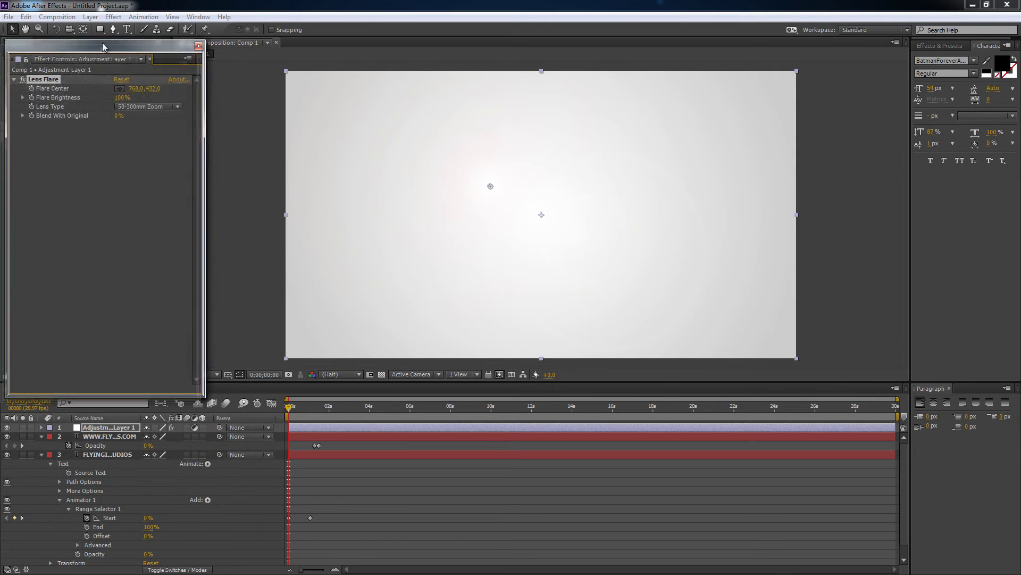
drag(101, 42, 166, 106)
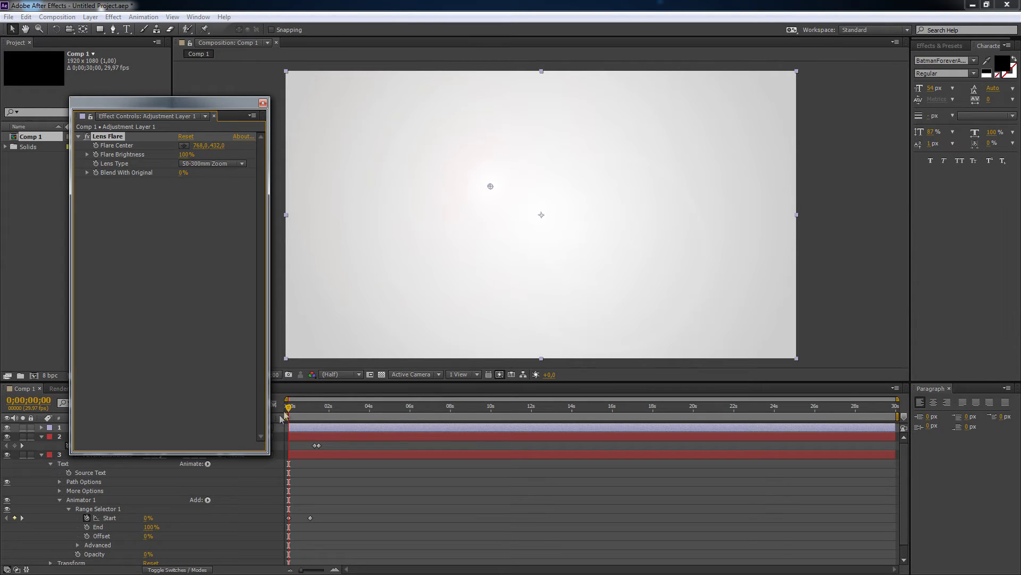
click(282, 417)
key(space)
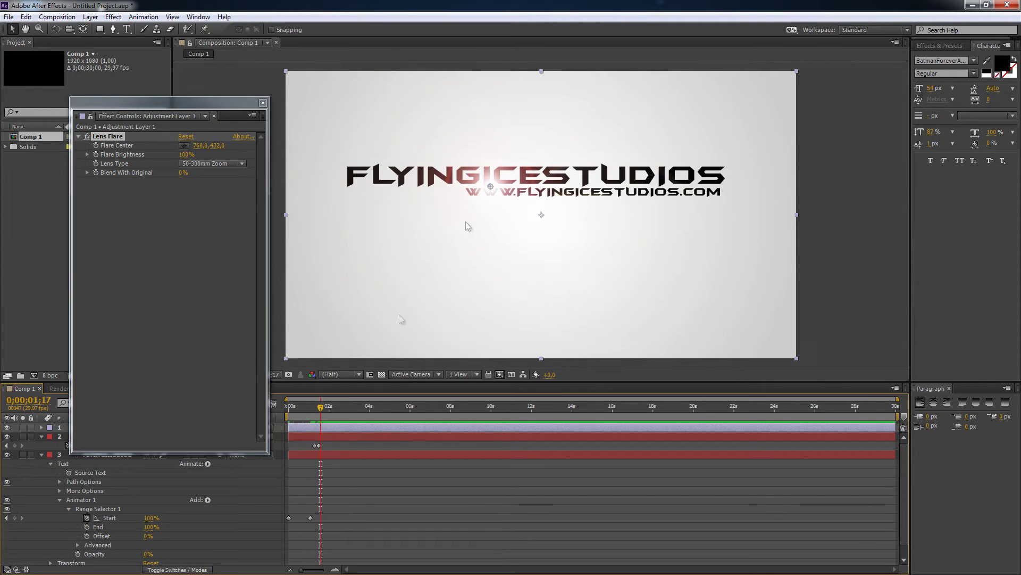
drag(490, 187, 357, 175)
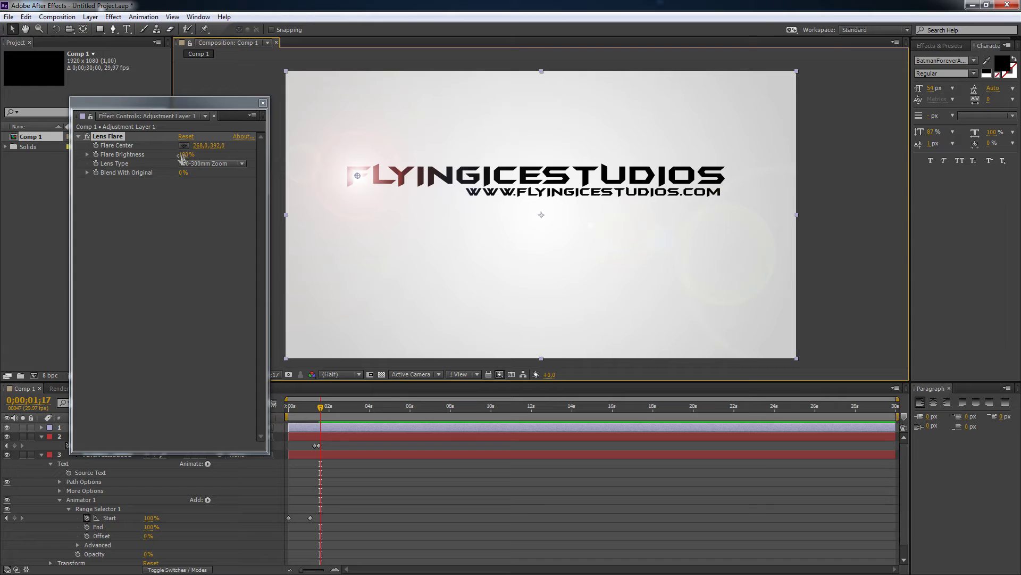
Set the Lens Flare brightness to 120%
click(186, 156)
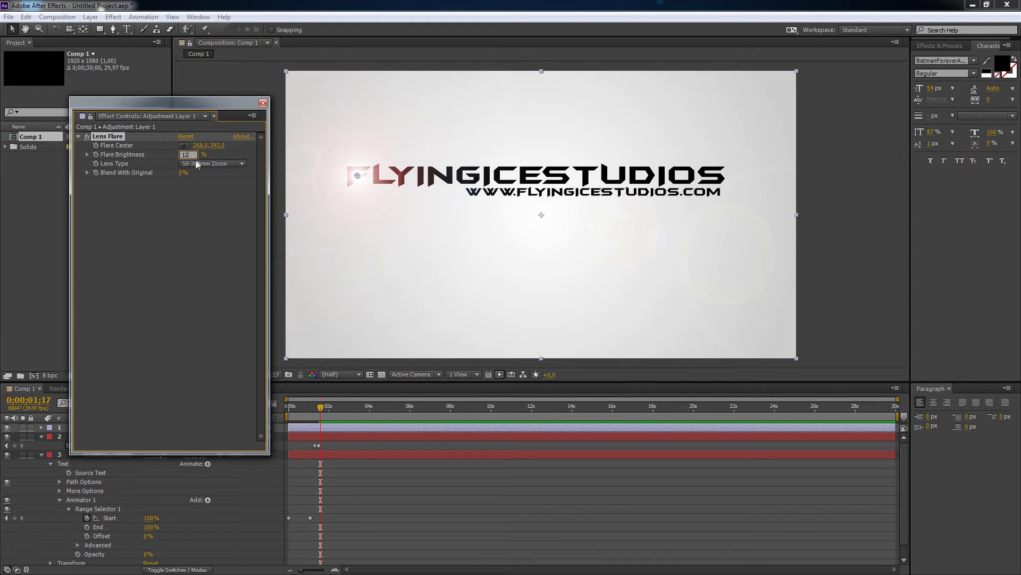
text(120)
key(Return)
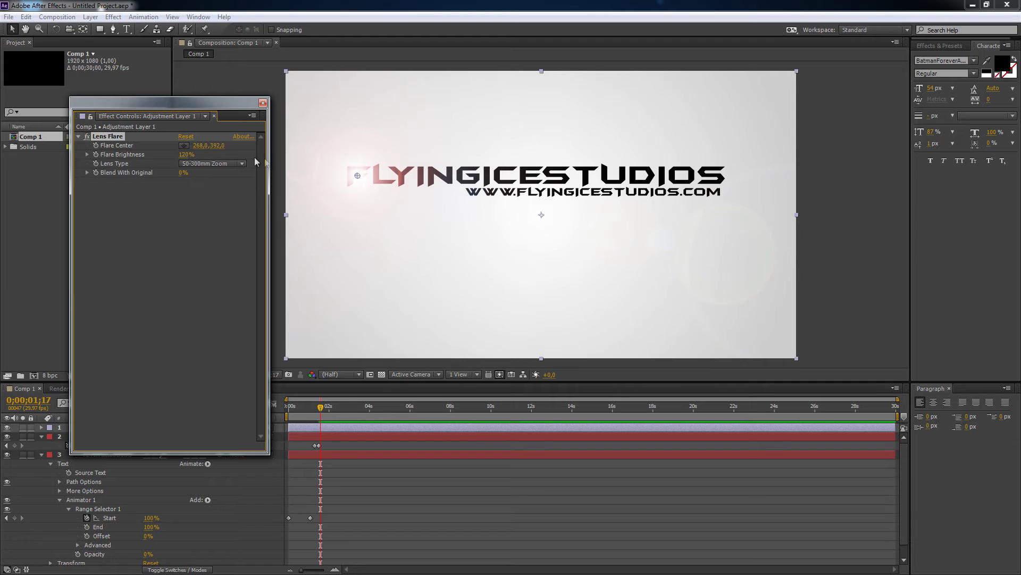
drag(234, 109, 176, 62)
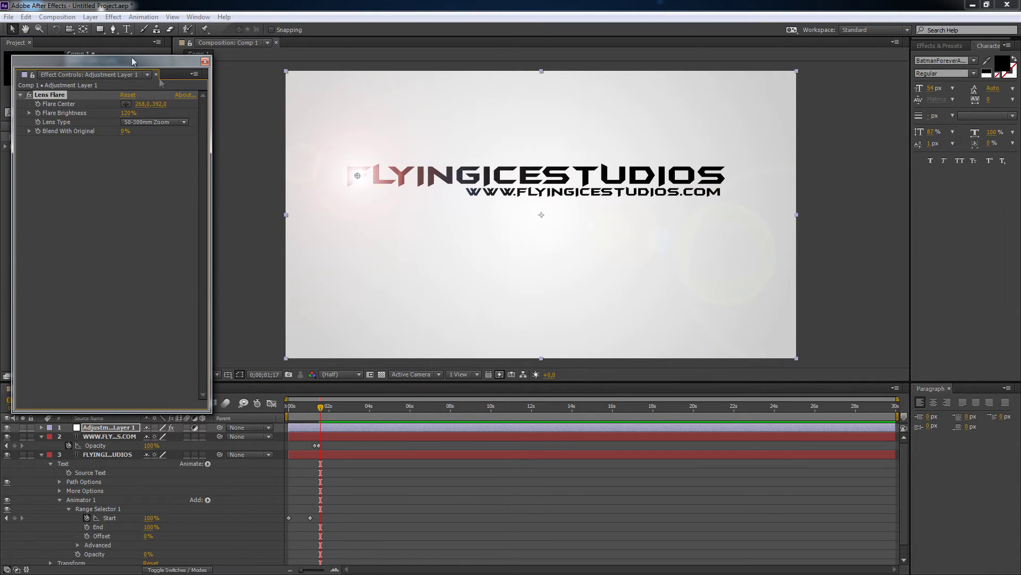
drag(122, 63, 120, 41)
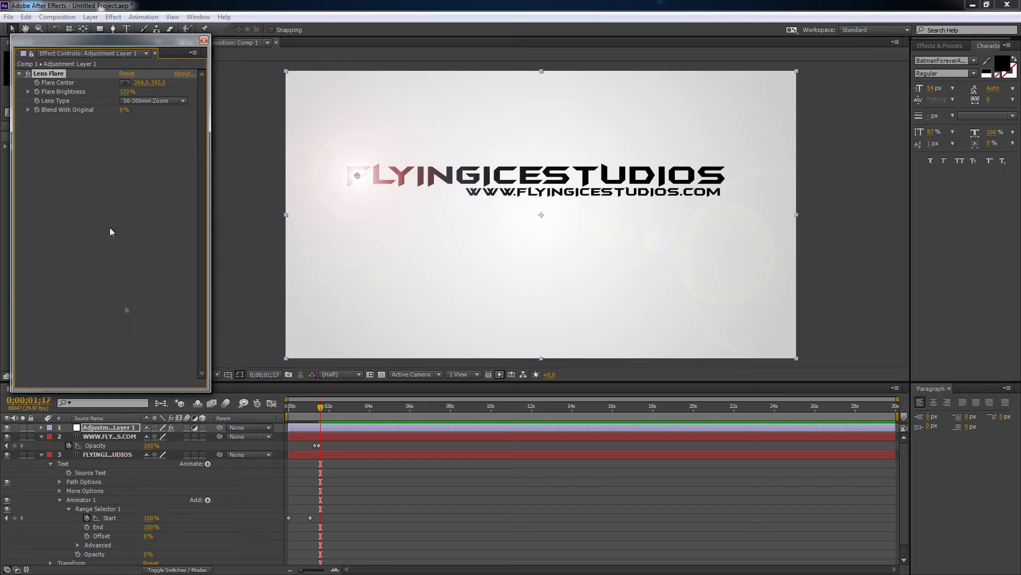
drag(101, 42, 119, 118)
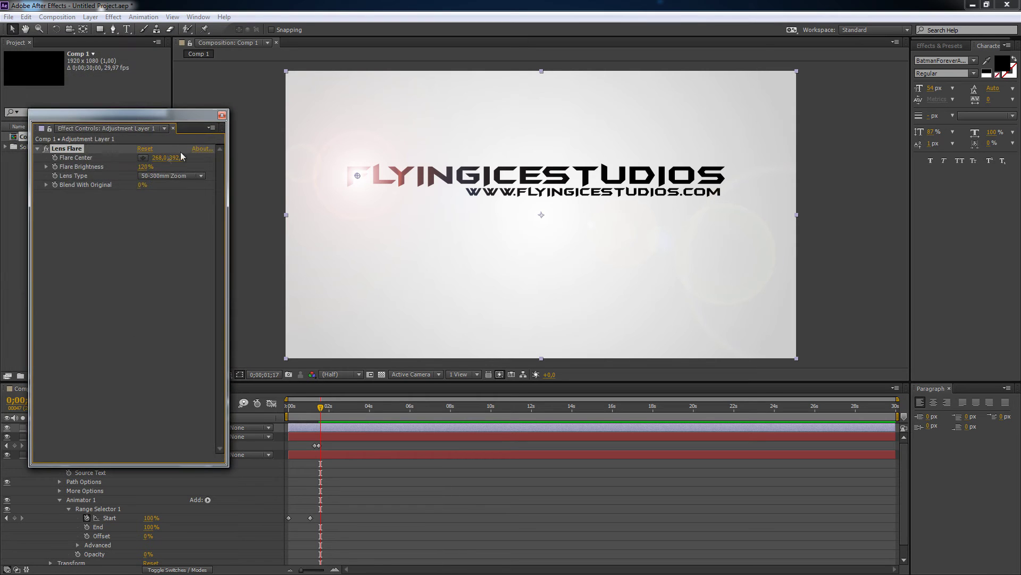
Nudge the flare centre to about 264,392 on the F and scrub to check
drag(361, 173, 358, 175)
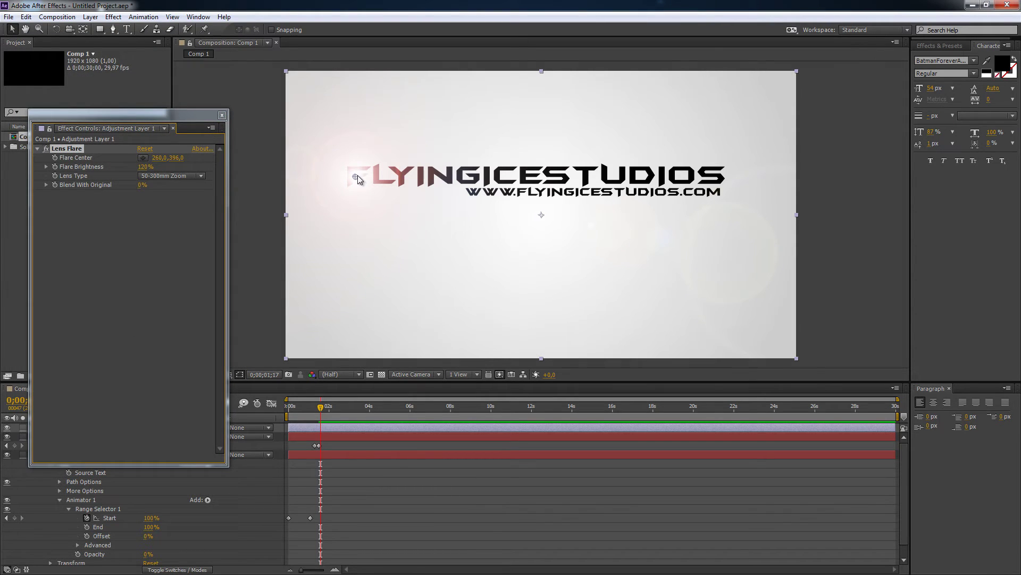
drag(321, 408, 279, 415)
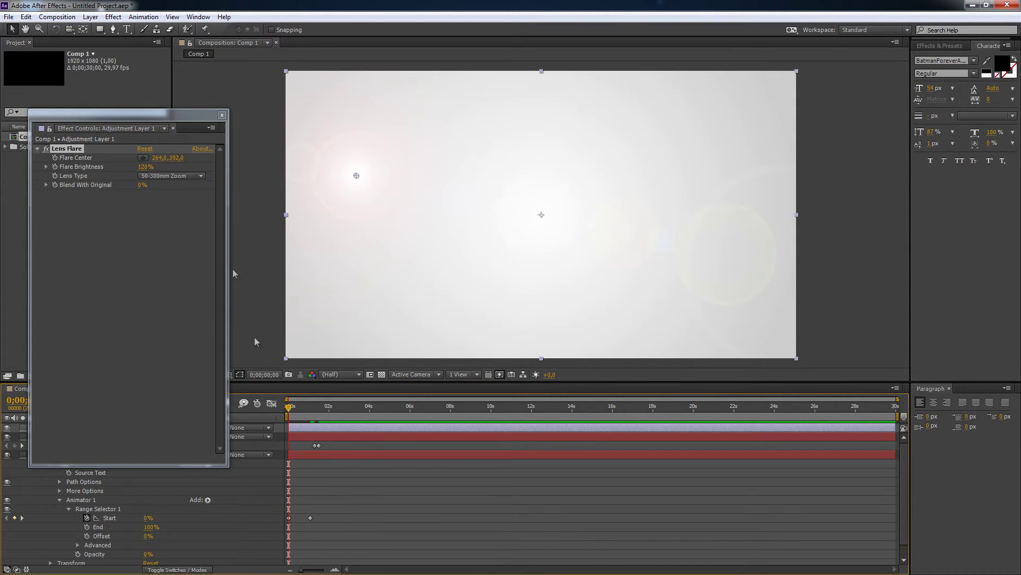
mouse_move(287, 409)
mouse_down()
mouse_move(341, 415)
mouse_move(275, 417)
mouse_up()
Keyframe the flare centre from the F to the title's end at 0;00;01;07
click(55, 158)
click(55, 158)
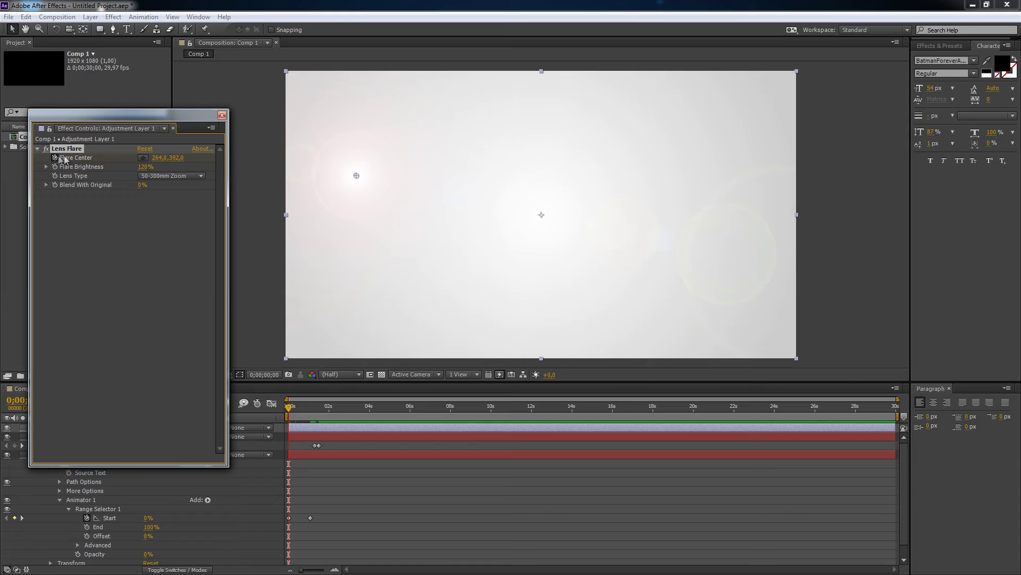
drag(289, 411, 316, 419)
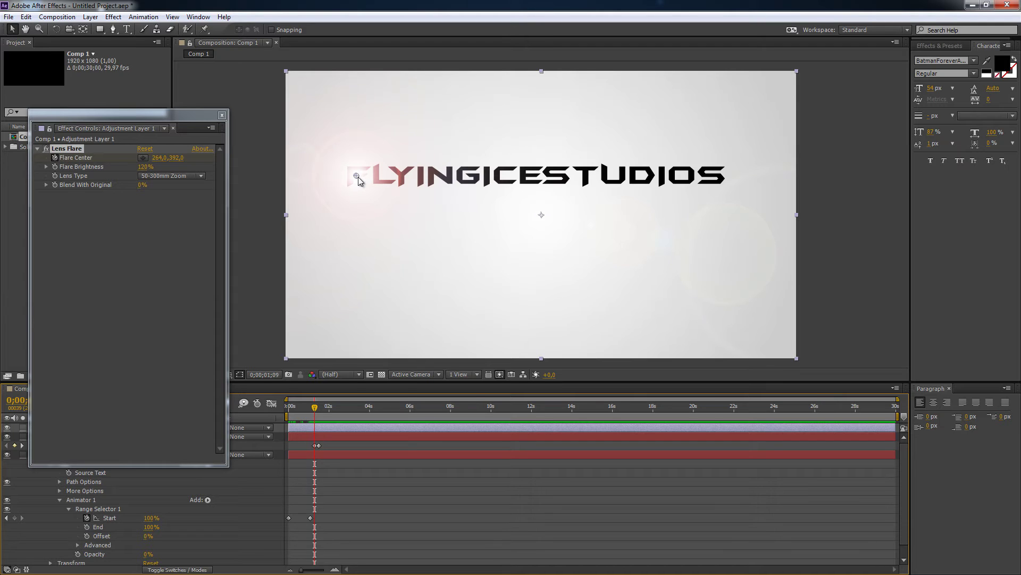
drag(357, 176, 713, 176)
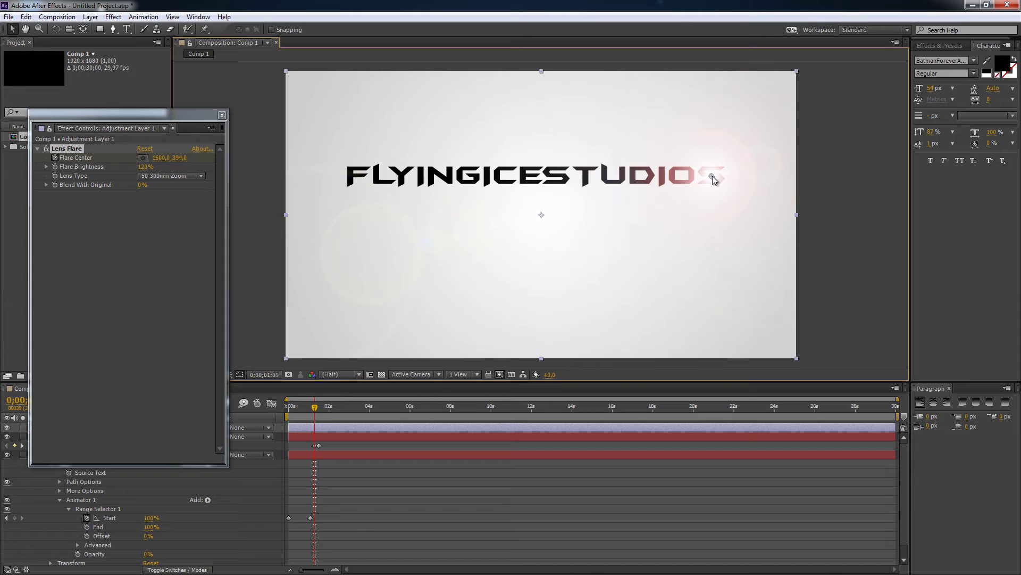
Inspect the flare's motion path and scrub to preview the sweep across the title
double_click(316, 427)
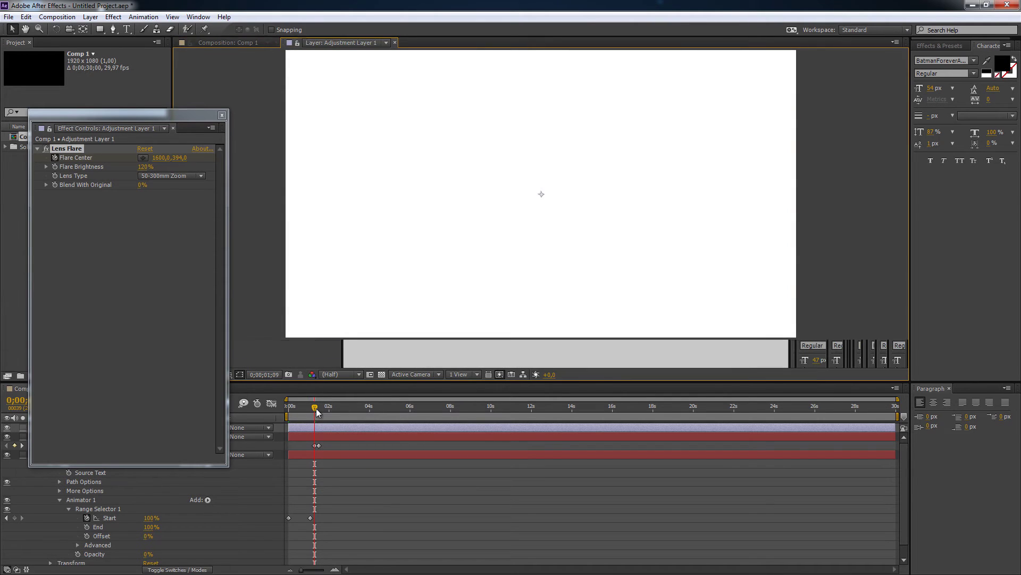
click(396, 42)
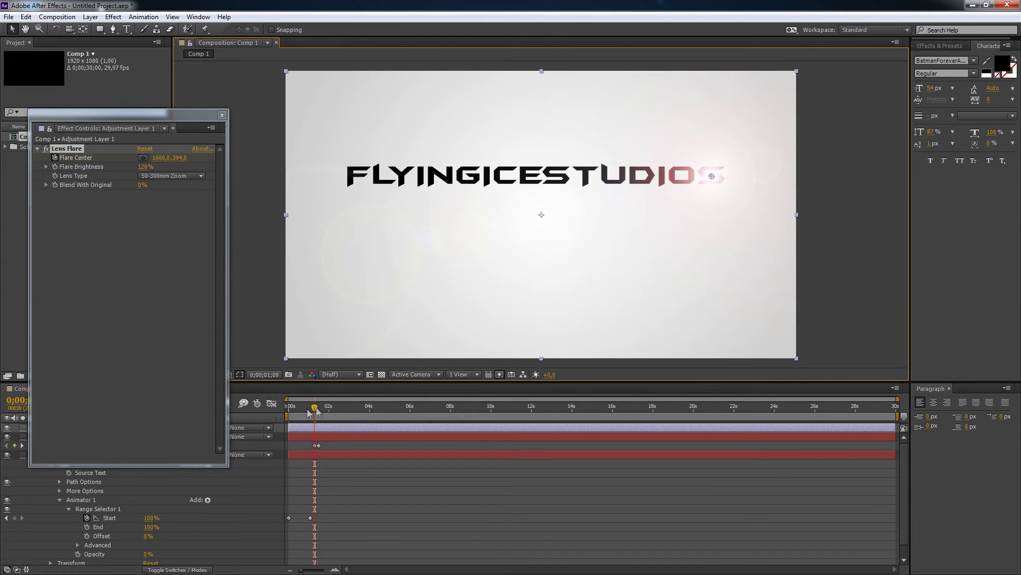
drag(315, 407, 290, 407)
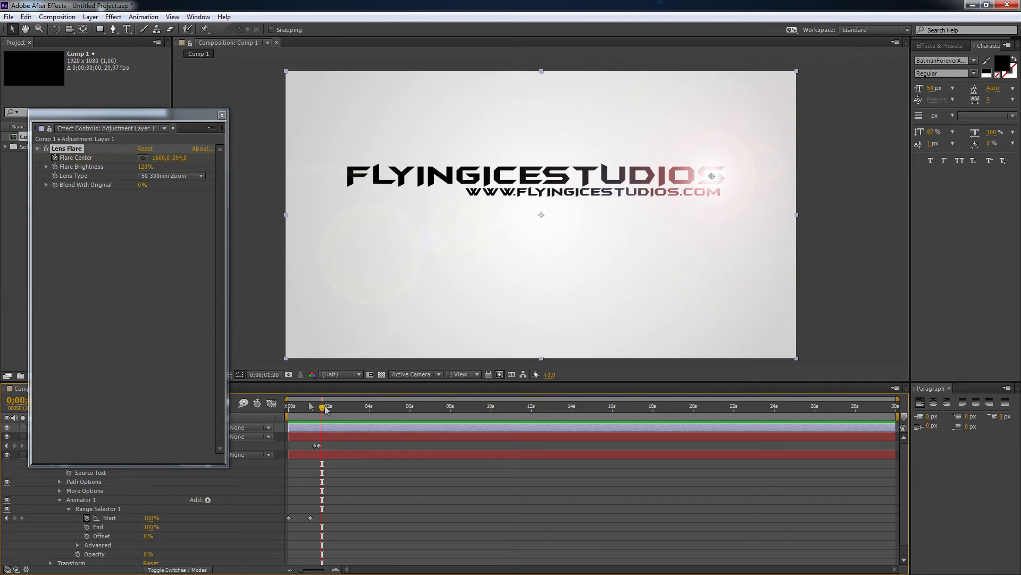
drag(324, 407, 316, 411)
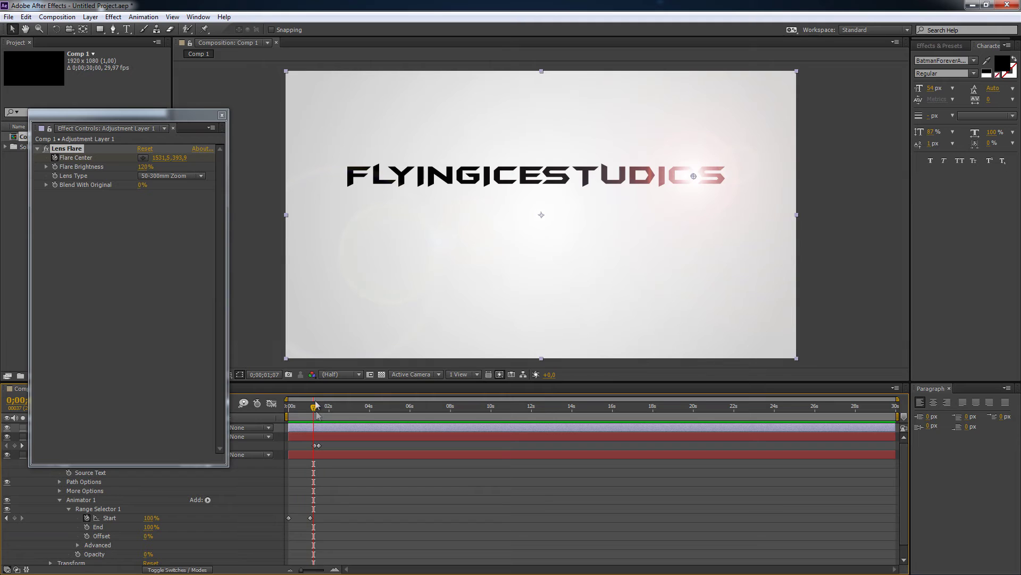
drag(105, 118, 140, 34)
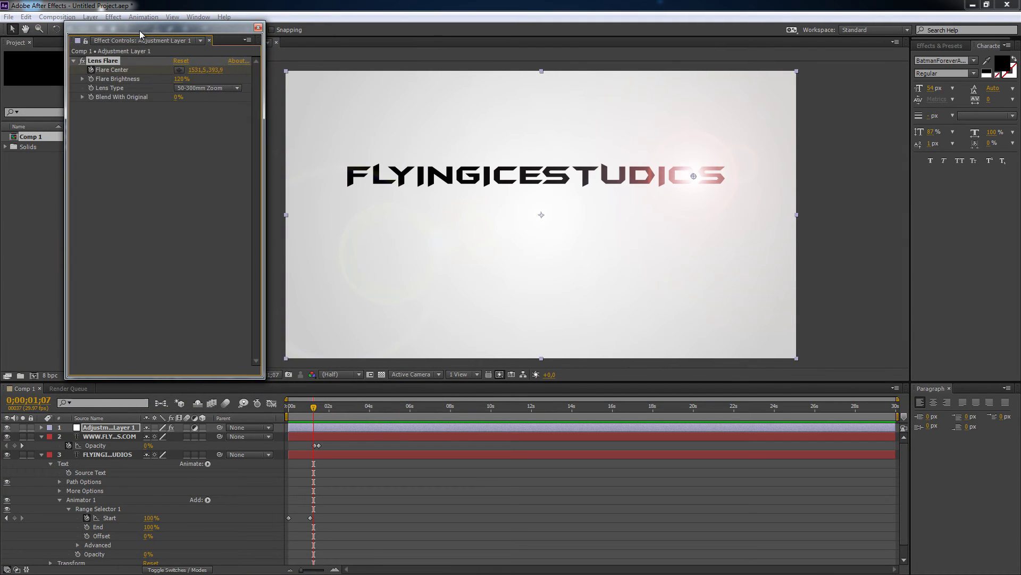
Close Effect Controls and keyframe Adjustment Layer 1's Opacity at 0%
click(116, 428)
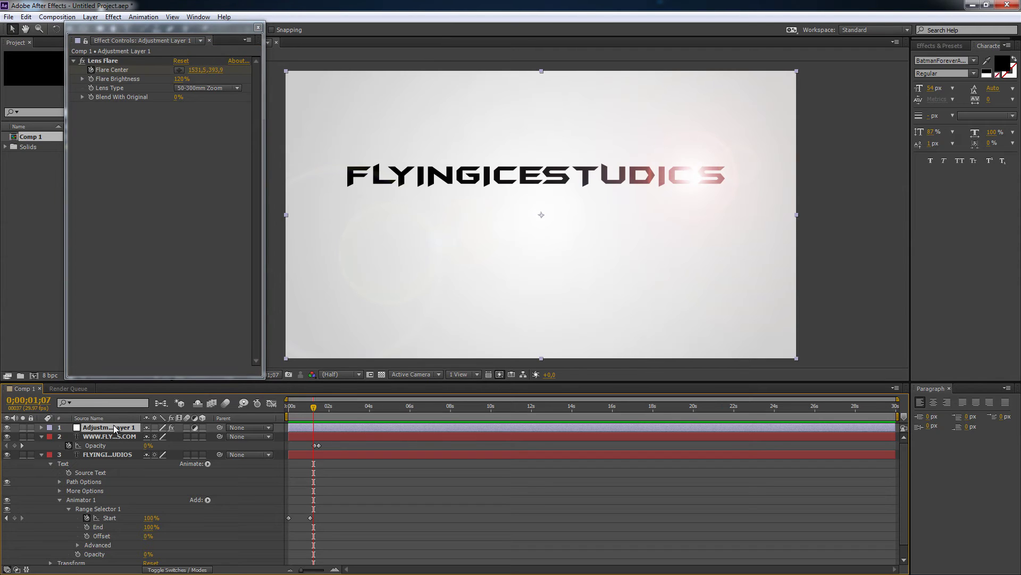
click(265, 33)
click(259, 28)
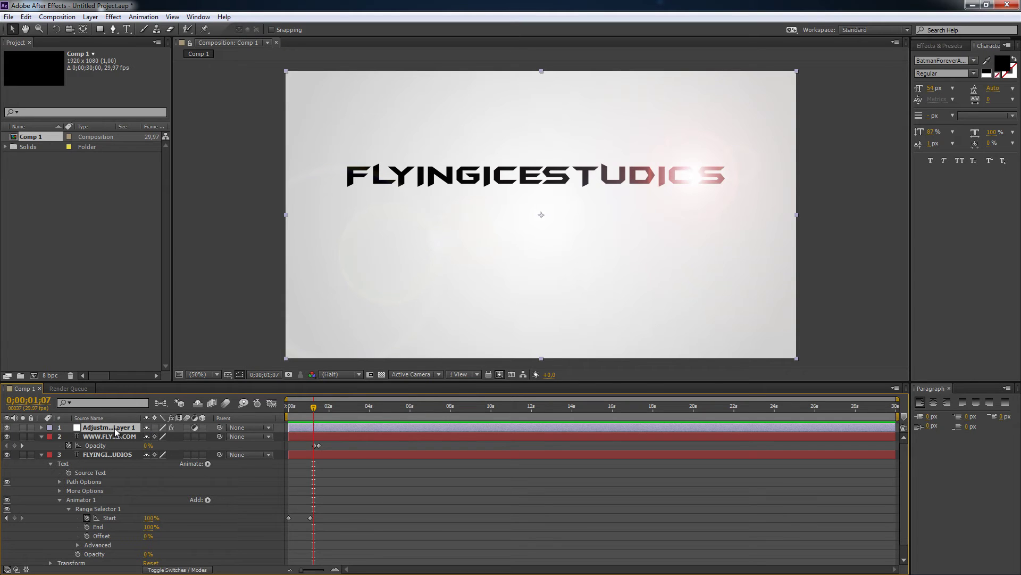
key(t)
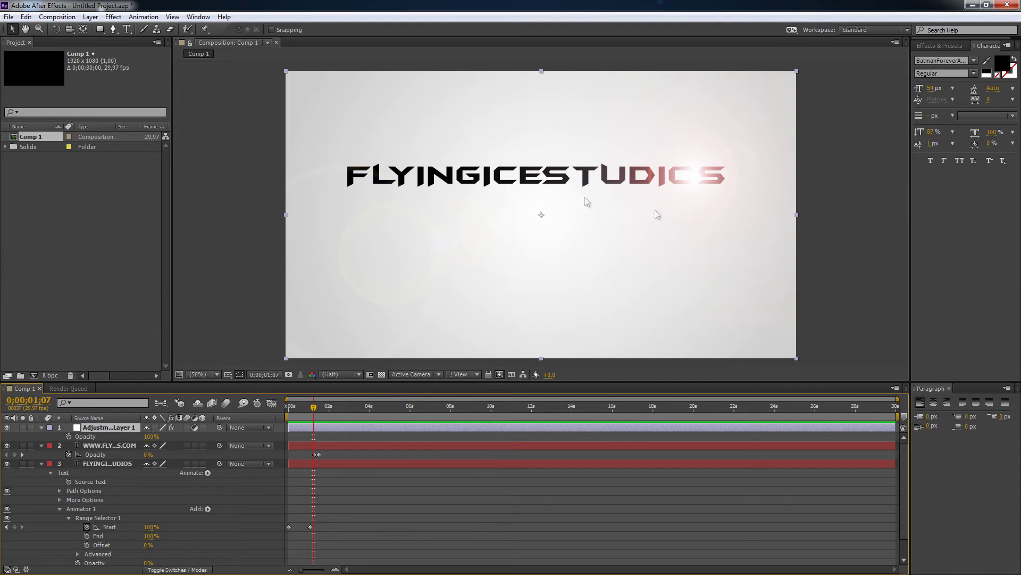
click(68, 436)
click(151, 436)
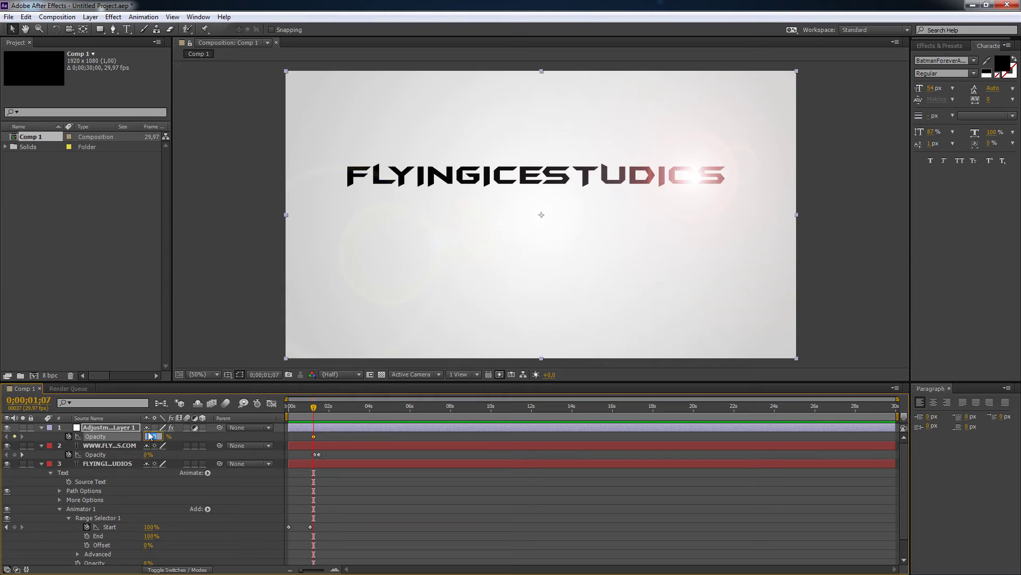
text(0)
key(Return)
Add a 100% Opacity keyframe near 0;00;01;17 and fine-tune its timing
mouse_move(307, 405)
mouse_down()
mouse_move(293, 407)
mouse_move(320, 410)
mouse_up()
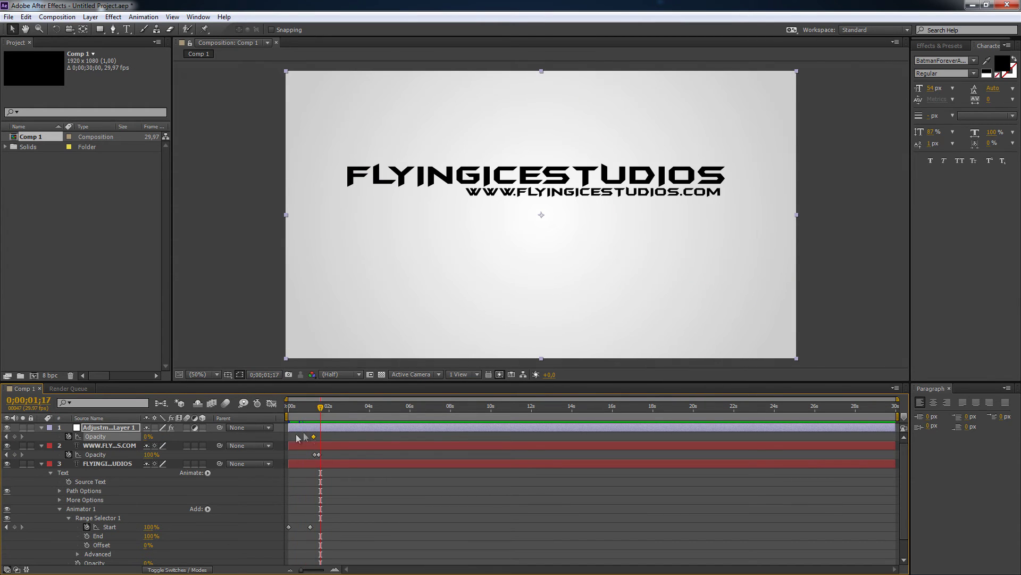
click(156, 439)
text(100)
key(Return)
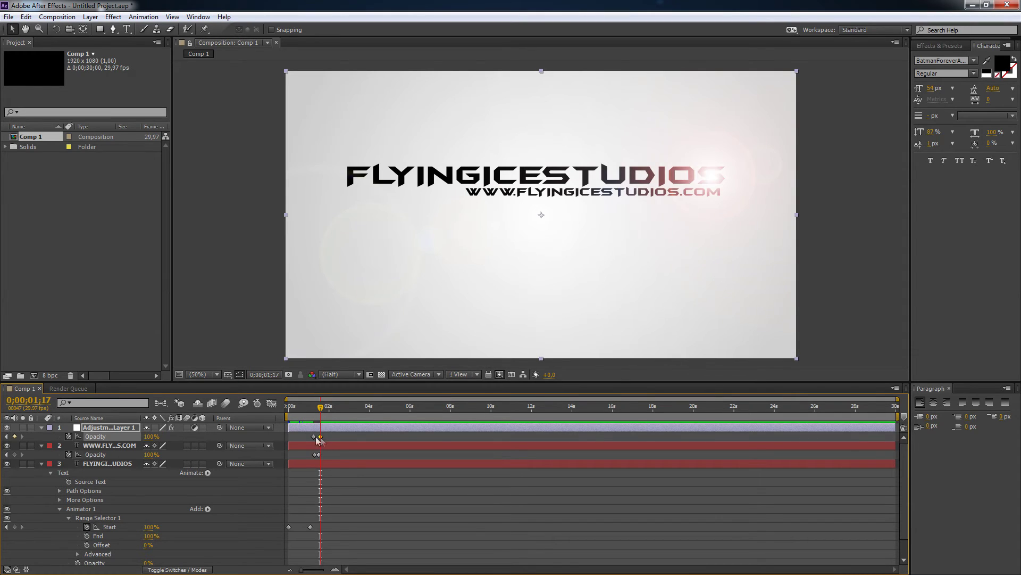
drag(315, 438, 320, 441)
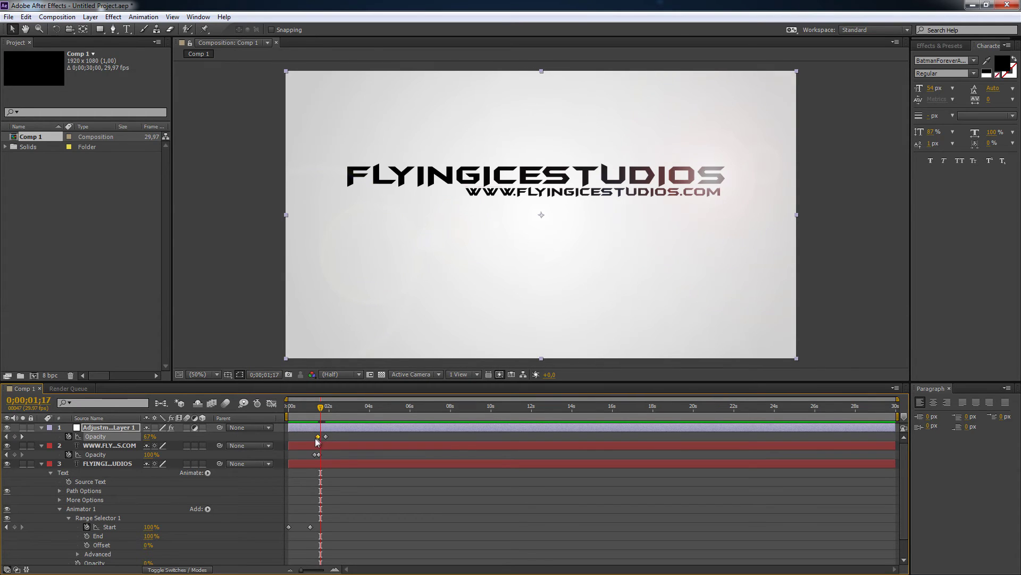
click(308, 455)
click(295, 458)
drag(327, 437, 323, 436)
Set another 0% Opacity keyframe early in the title animation
click(319, 407)
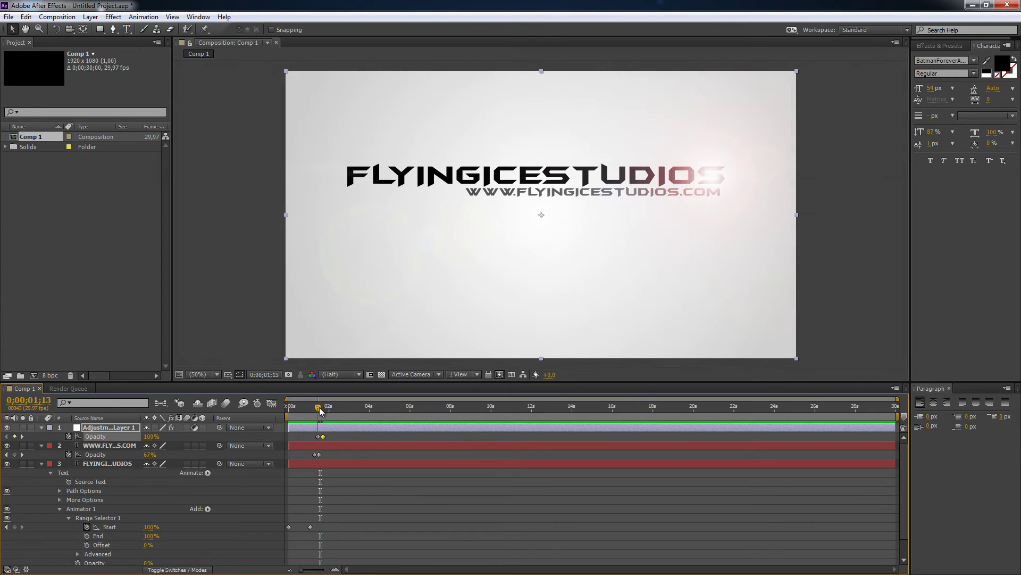
drag(320, 407, 289, 416)
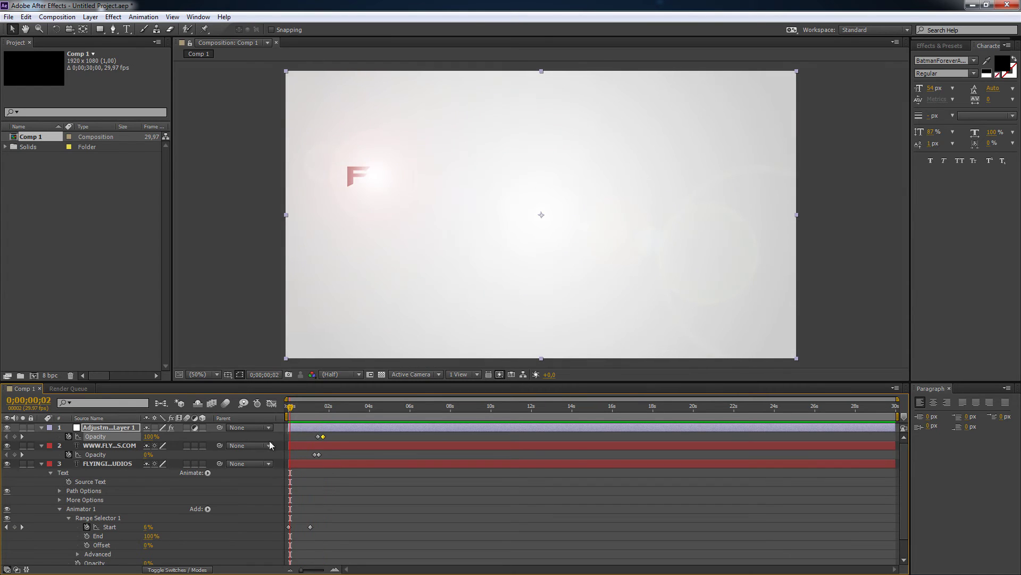
click(151, 436)
text(0)
key(Return)
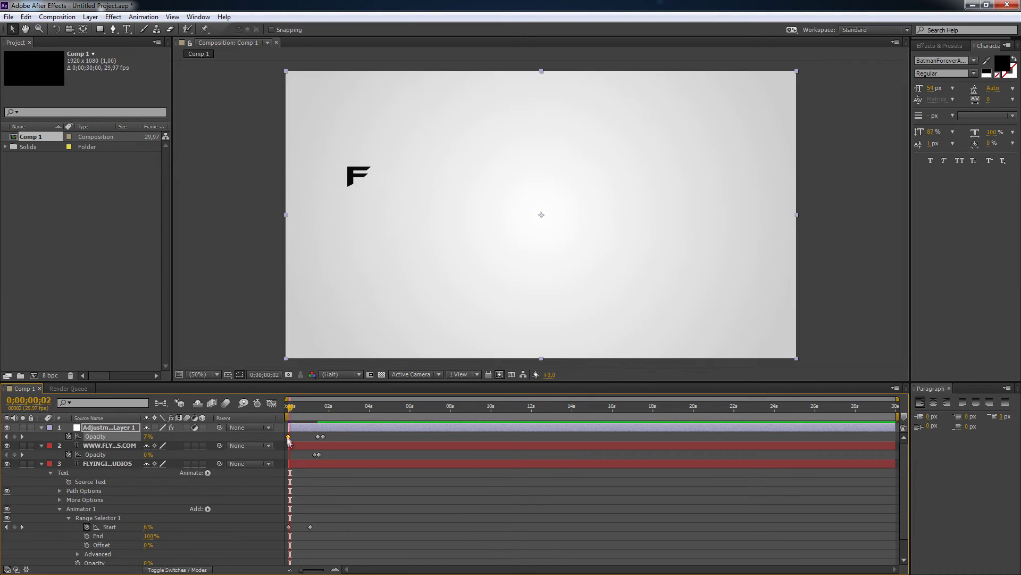
Set Opacity to 15% one frame later and scrub the opening frames to check the fade
drag(292, 408, 295, 410)
click(148, 436)
text(1)
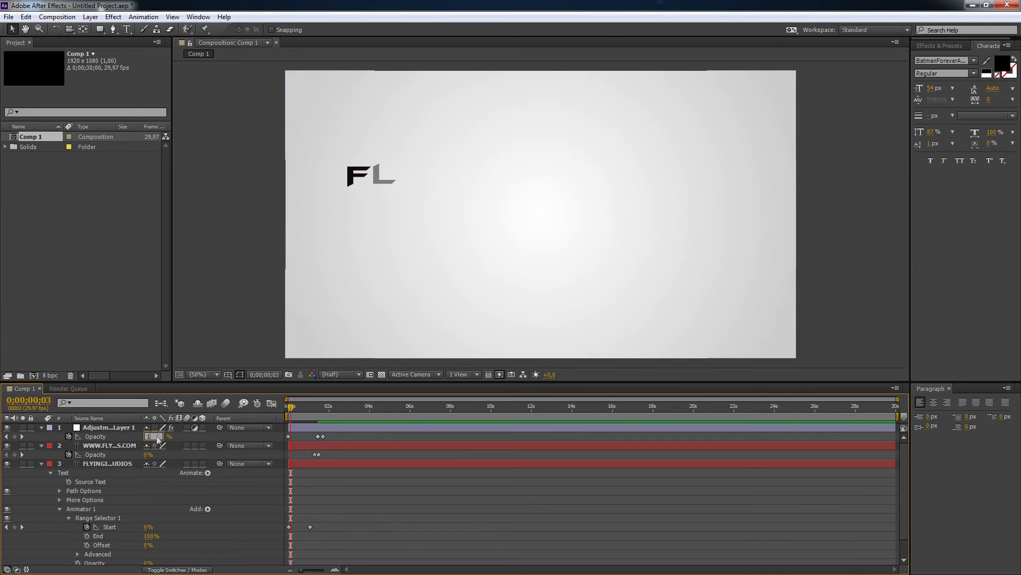
text(5)
key(Return)
drag(291, 408, 276, 410)
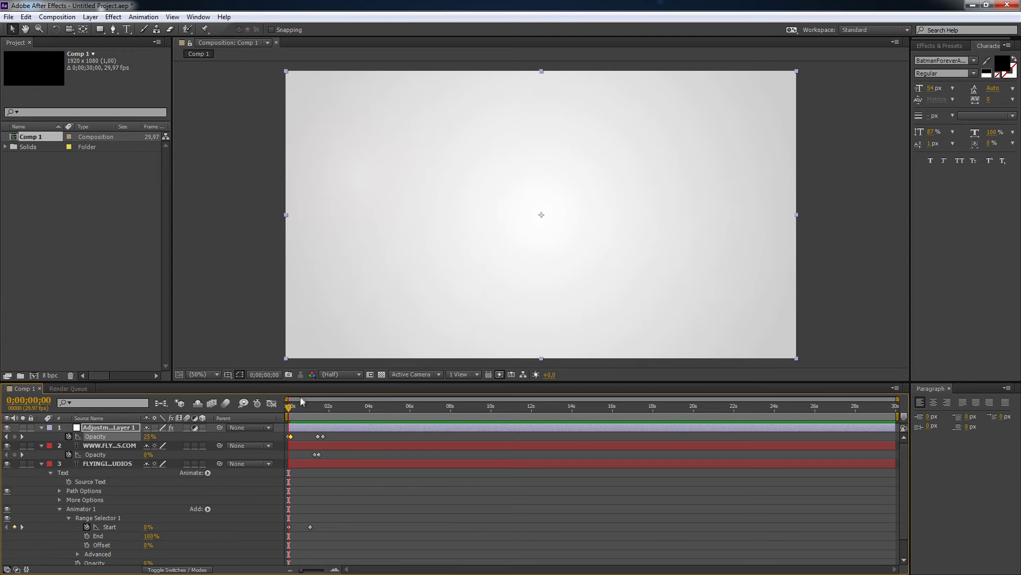
drag(292, 410, 264, 417)
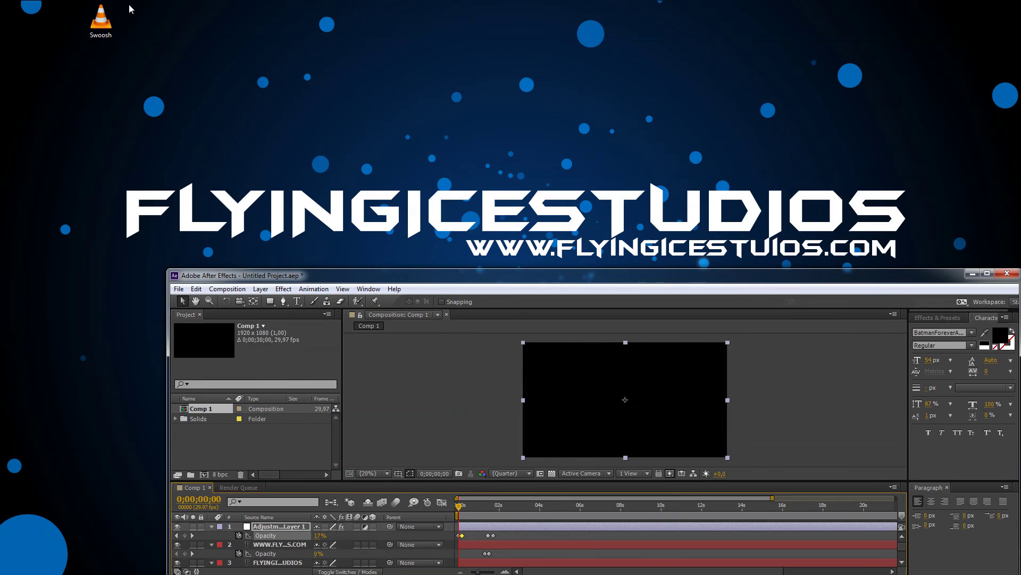
Restore the window, import Swoosh.wav from the desktop, and drop it into Comp 1's timeline
double_click(129, 5)
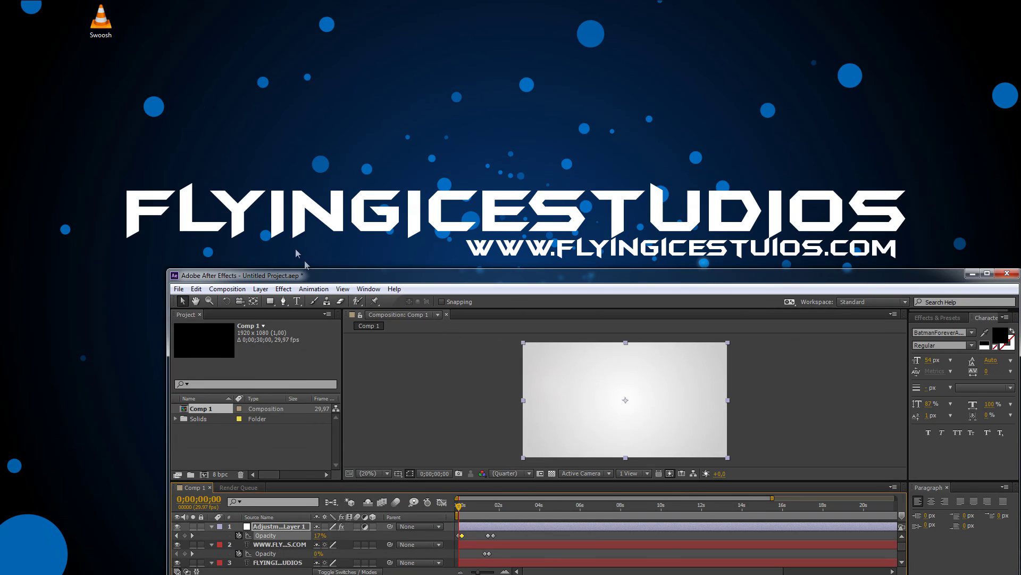
click(101, 21)
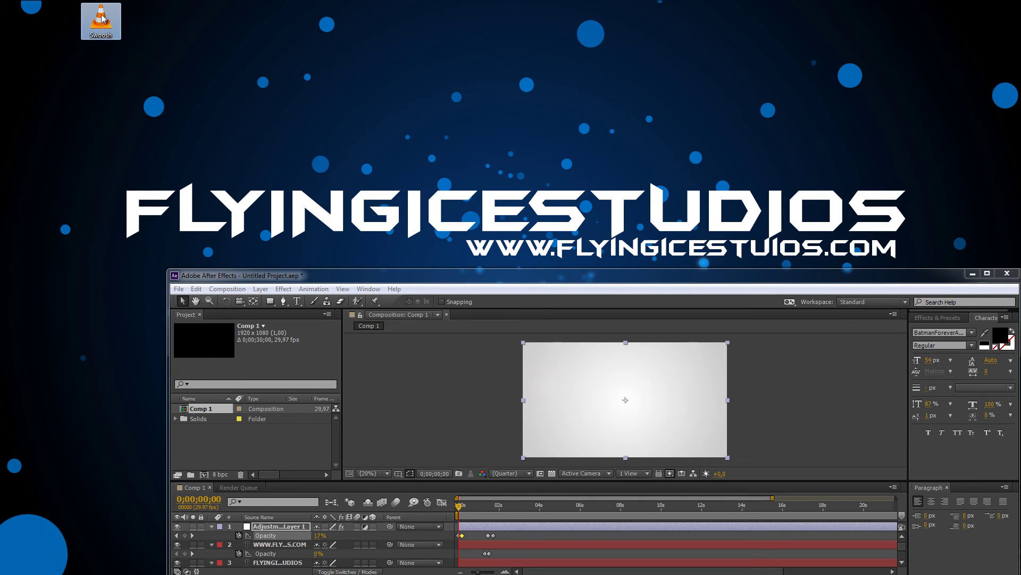
drag(101, 19, 218, 433)
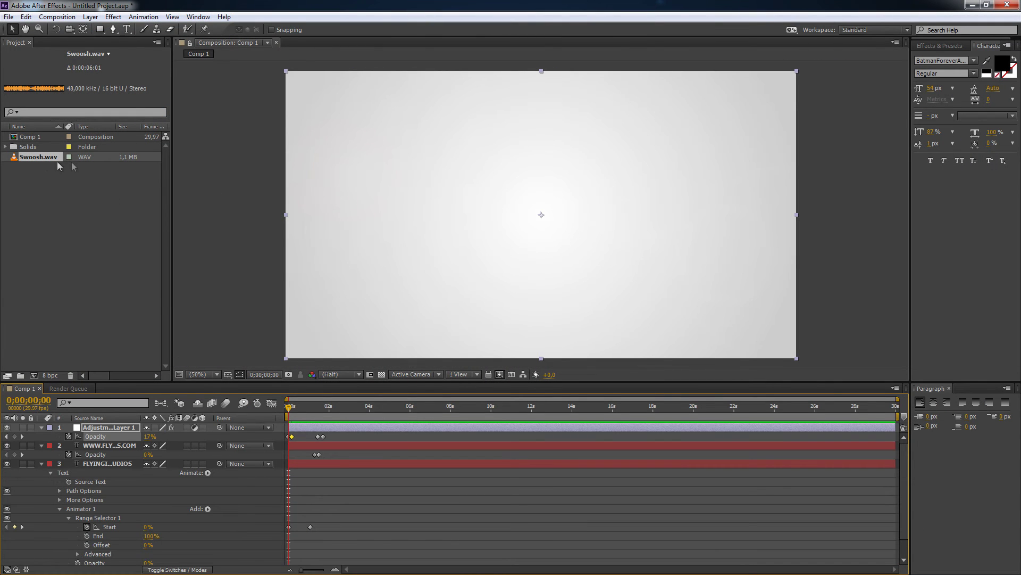
scroll(133, 429, down, 2)
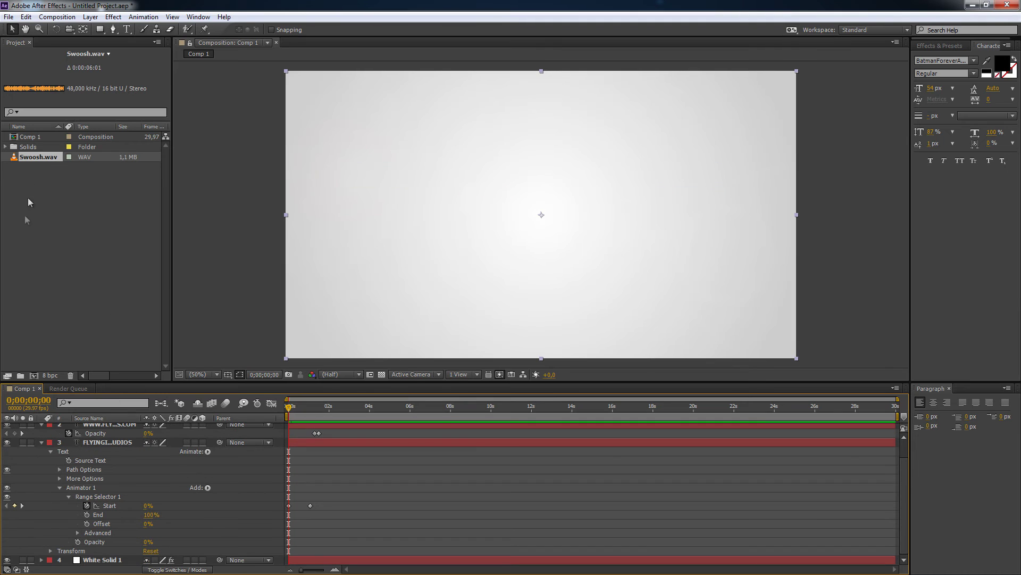
drag(34, 158, 90, 566)
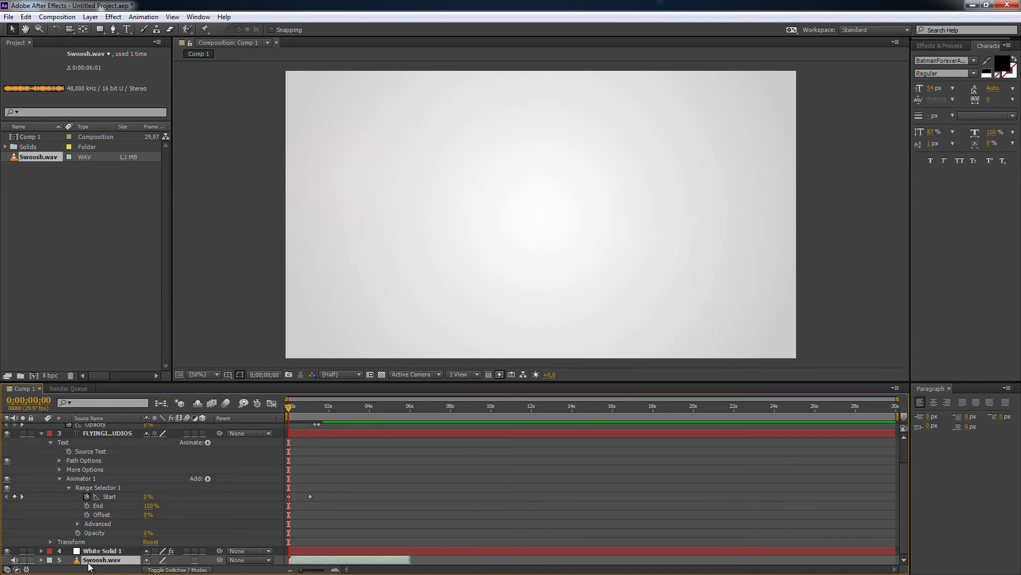
click(63, 16)
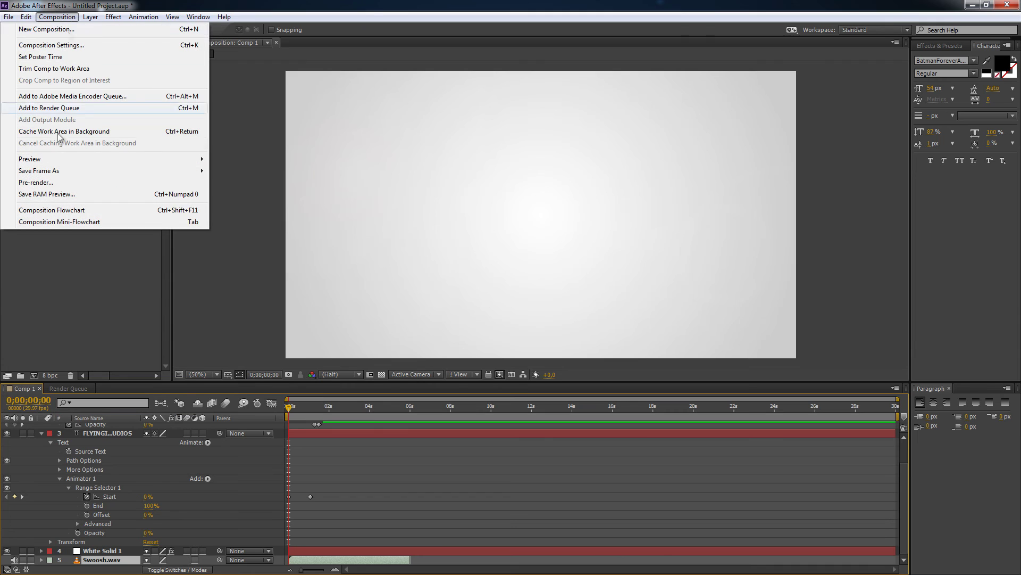
mouse_move(61, 158)
click(241, 158)
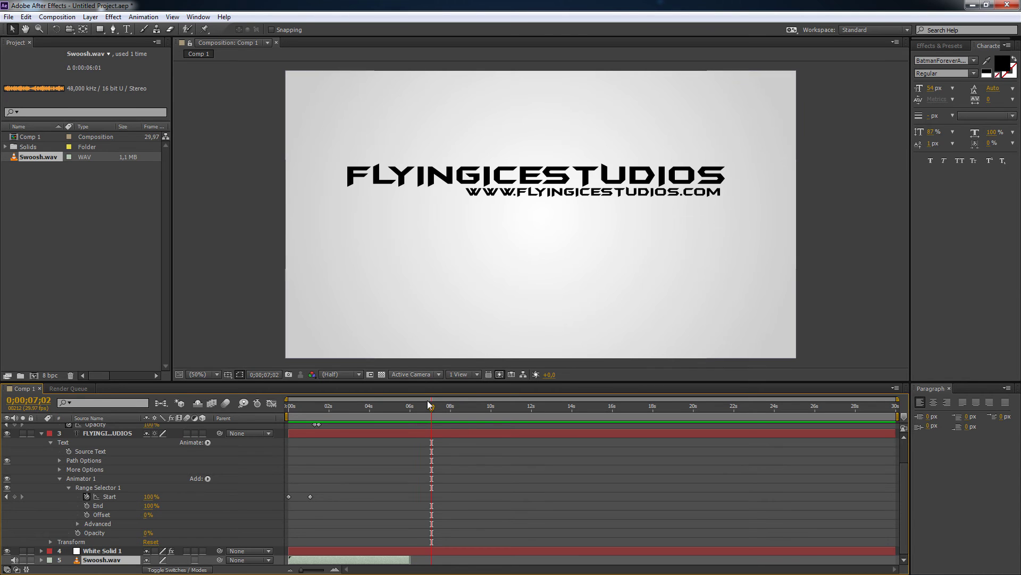
click(430, 405)
key(Home)
click(57, 17)
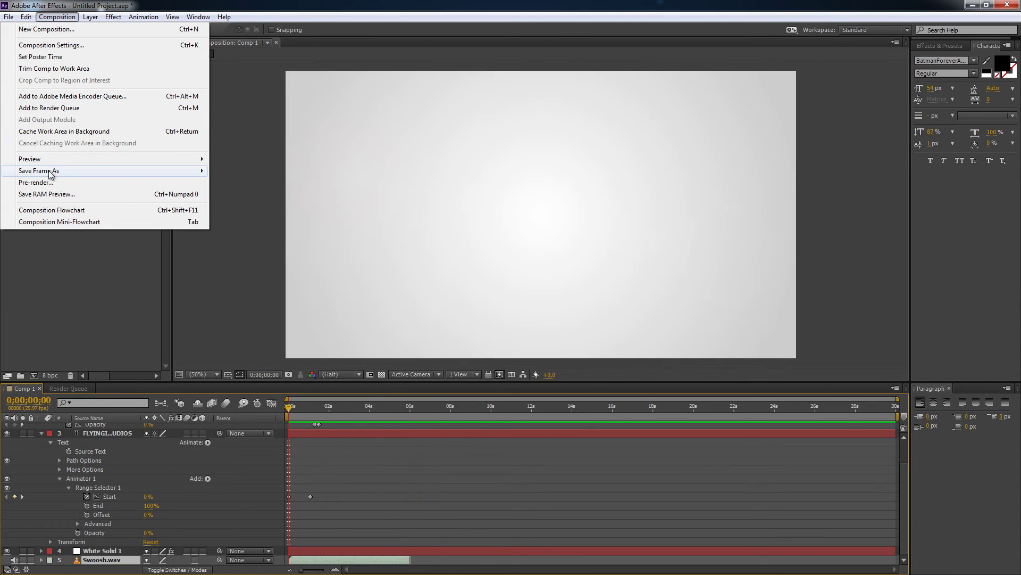
mouse_move(55, 160)
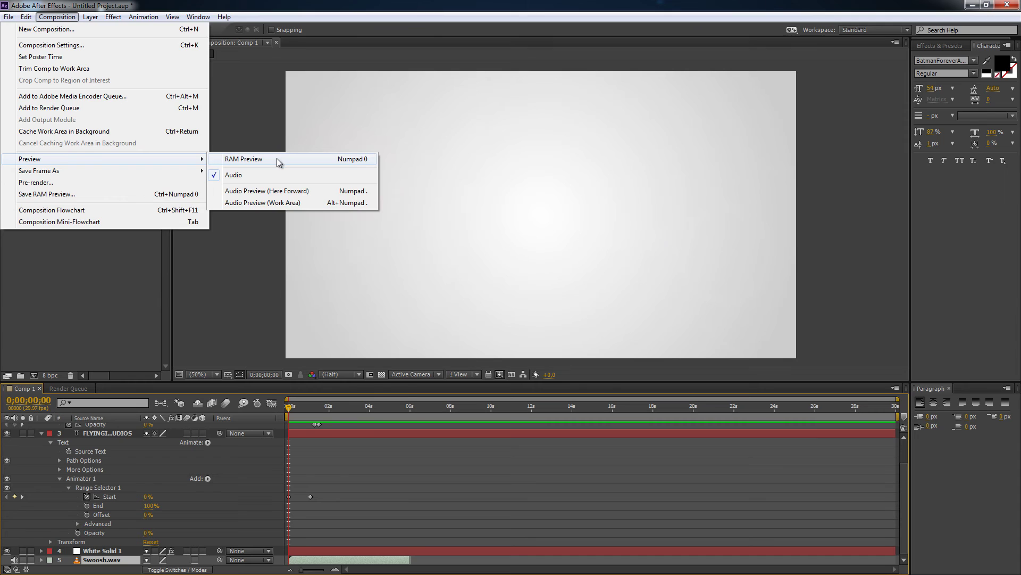
click(276, 158)
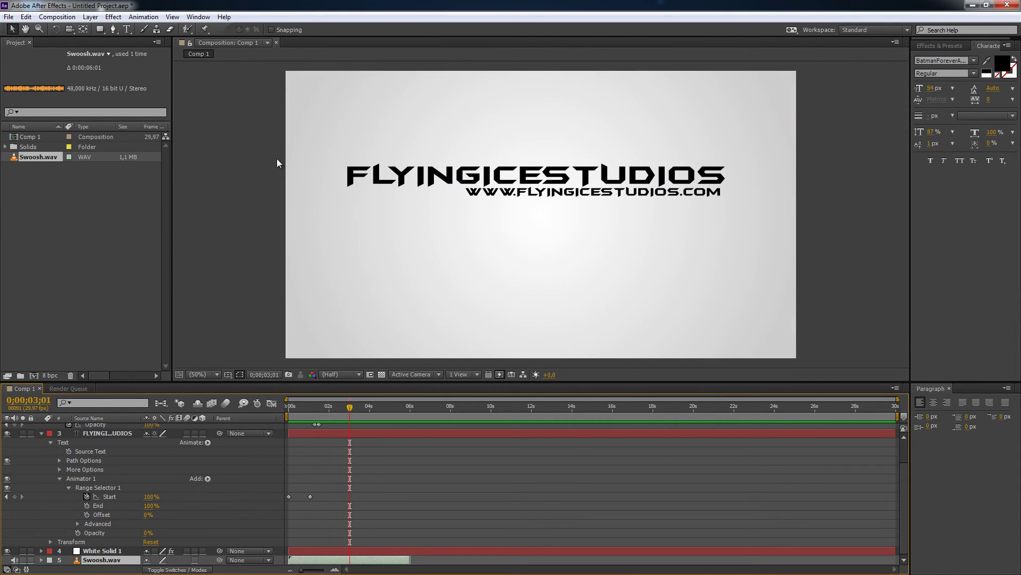
click(306, 203)
drag(350, 408, 286, 416)
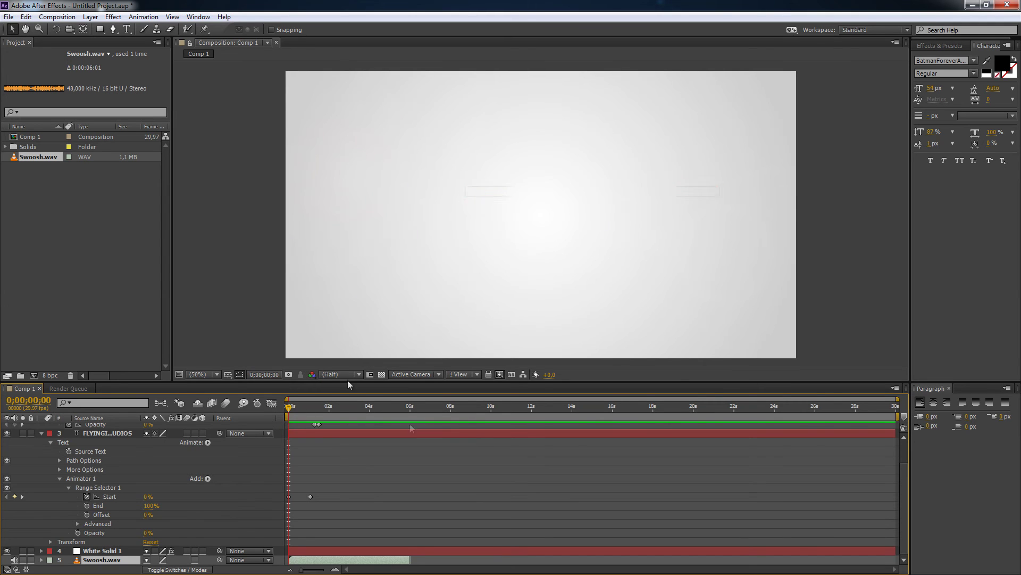
click(59, 17)
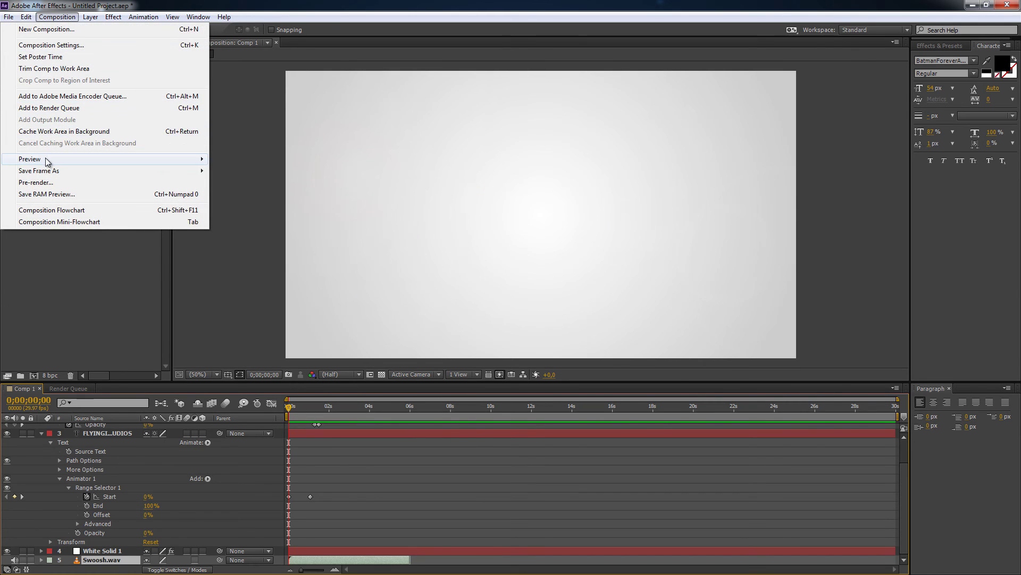
mouse_move(49, 161)
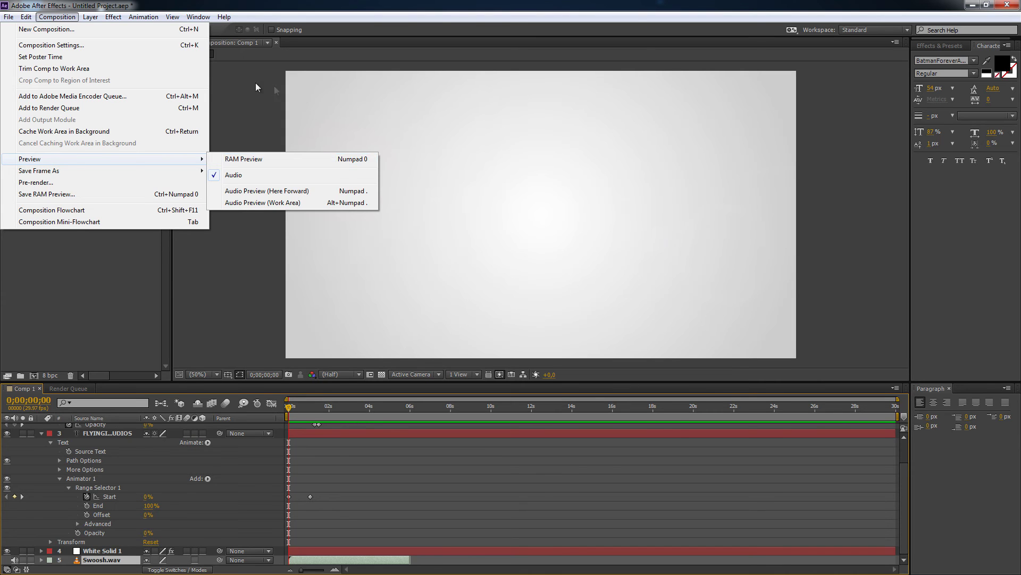
key(Escape)
key(Escape)
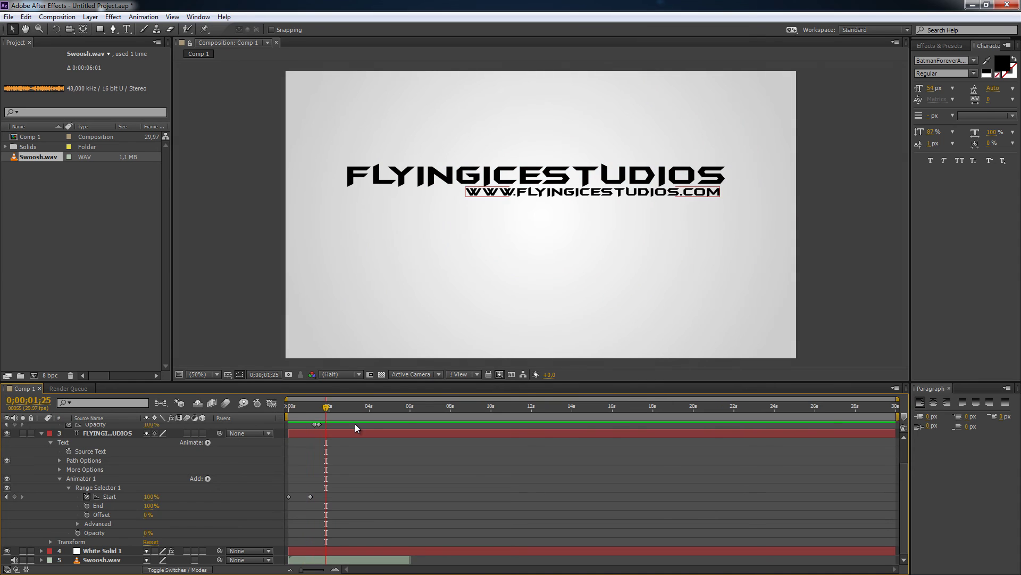
click(54, 16)
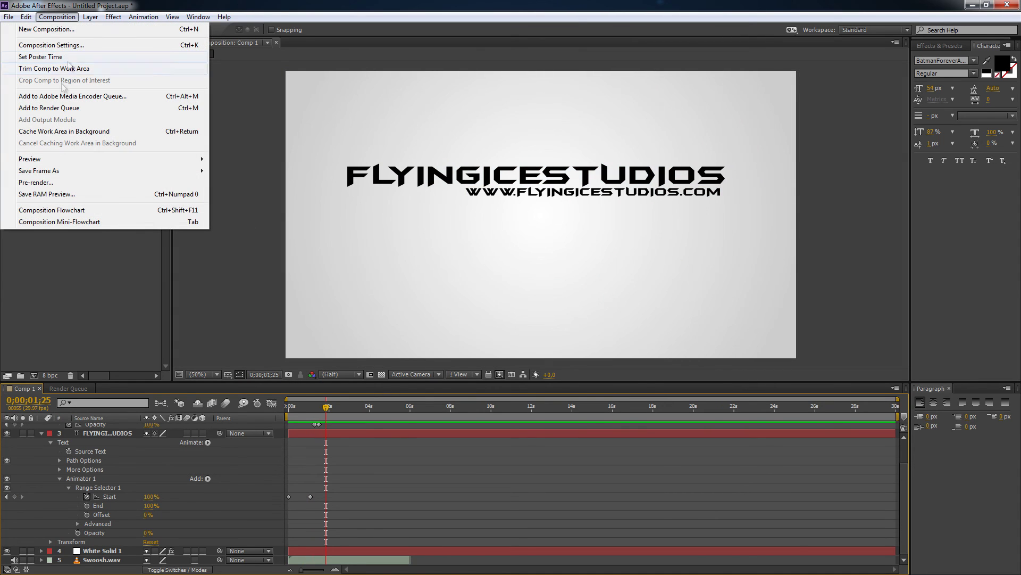
mouse_move(147, 162)
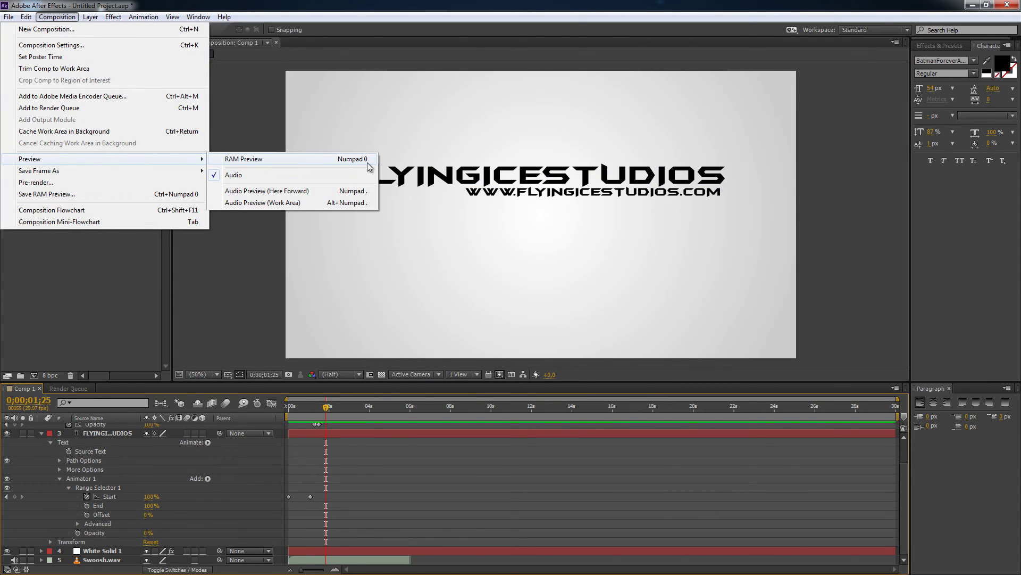
click(302, 136)
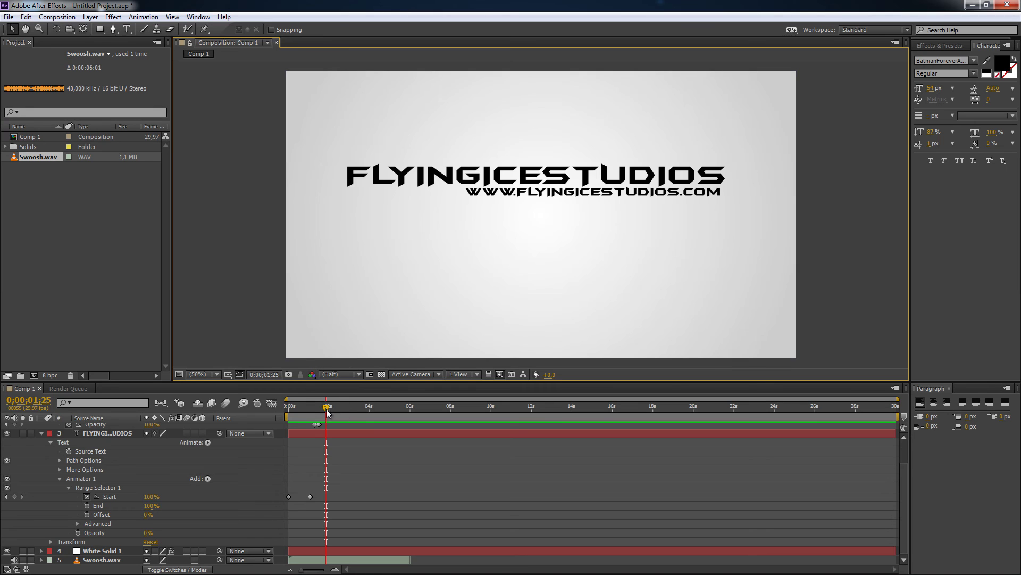
drag(326, 407, 285, 406)
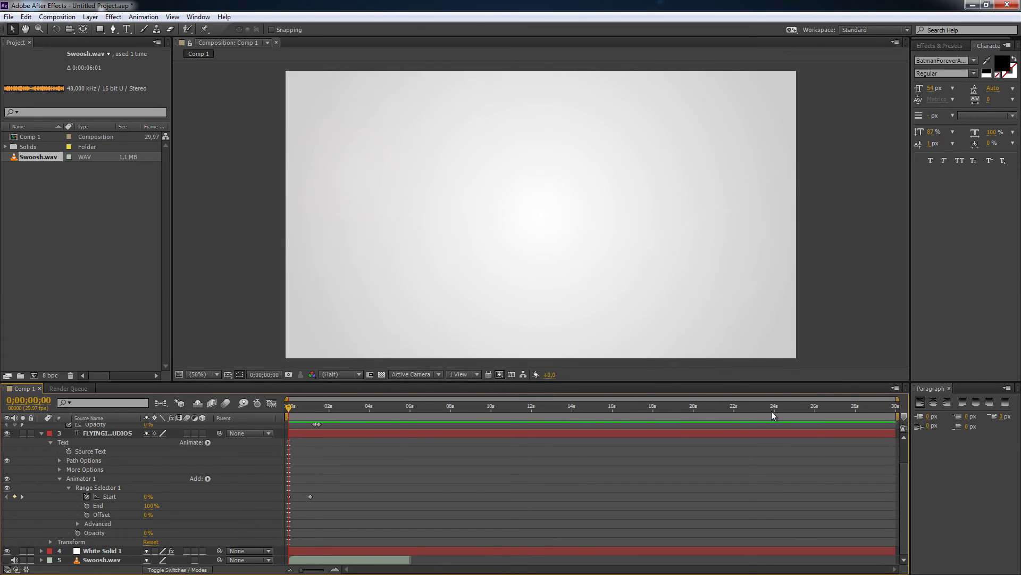
Pull the work area end back to about three seconds and RAM-preview it
mouse_move(898, 416)
mouse_down()
mouse_move(591, 416)
mouse_move(359, 440)
mouse_move(351, 418)
mouse_up()
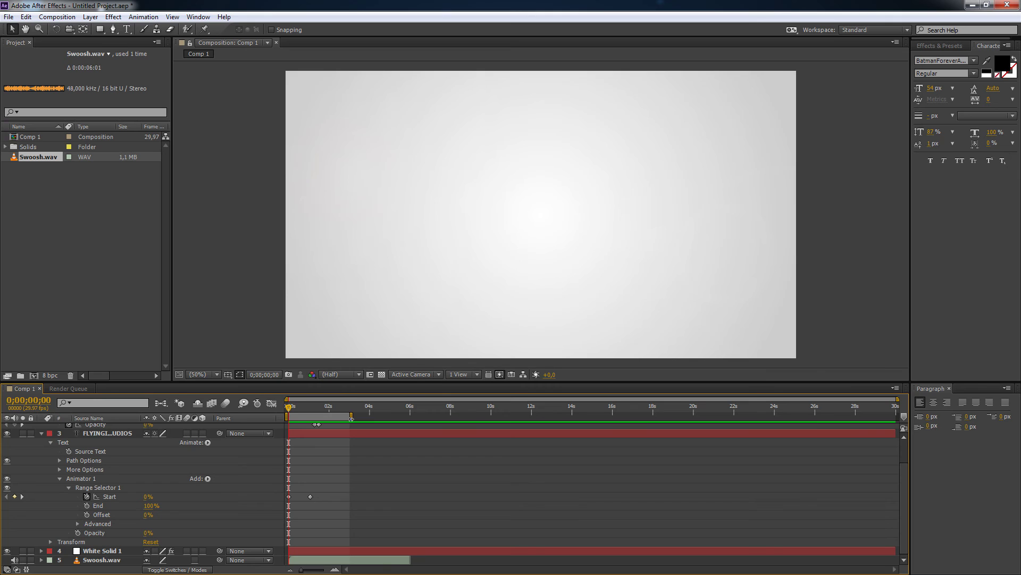
click(57, 16)
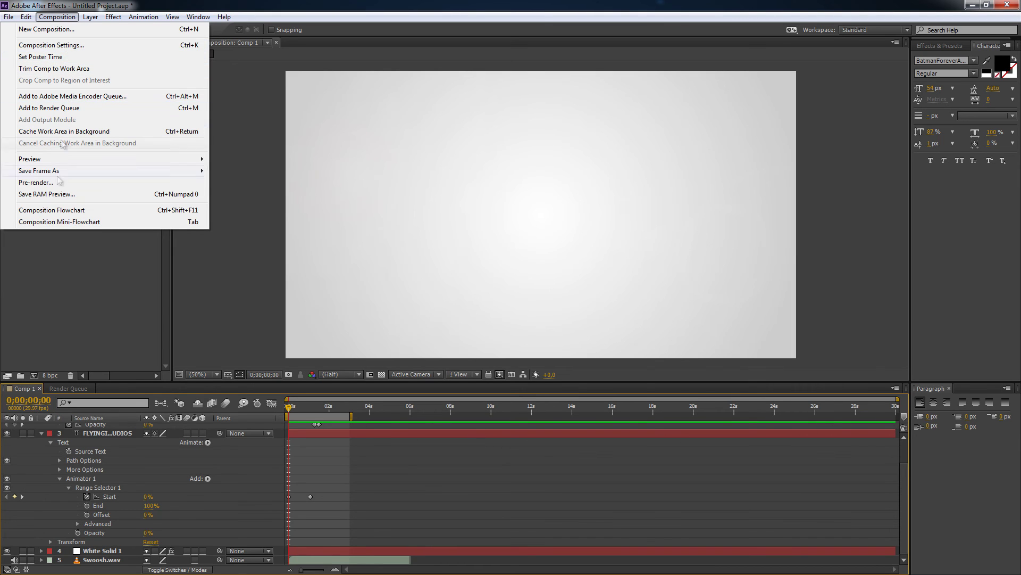
click(251, 160)
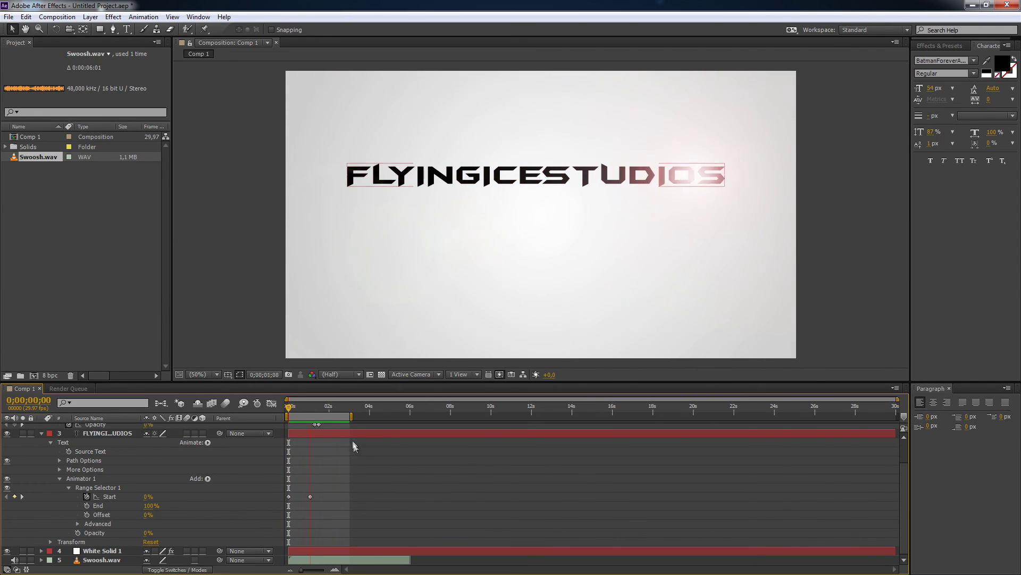
click(353, 414)
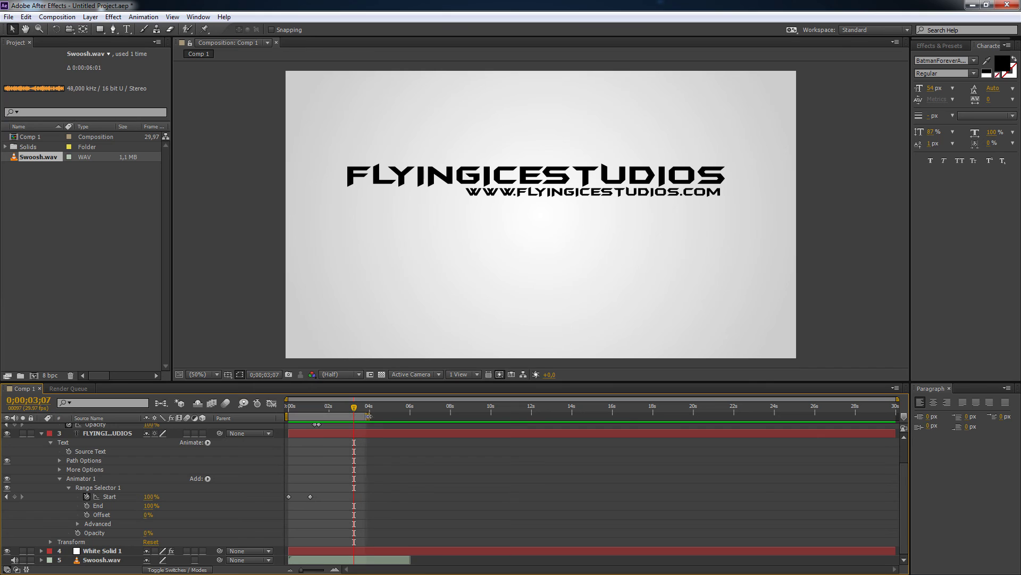
Fine-tune the work area end around 0;00;03;07 and RAM-preview the title again
drag(369, 415, 363, 417)
click(57, 16)
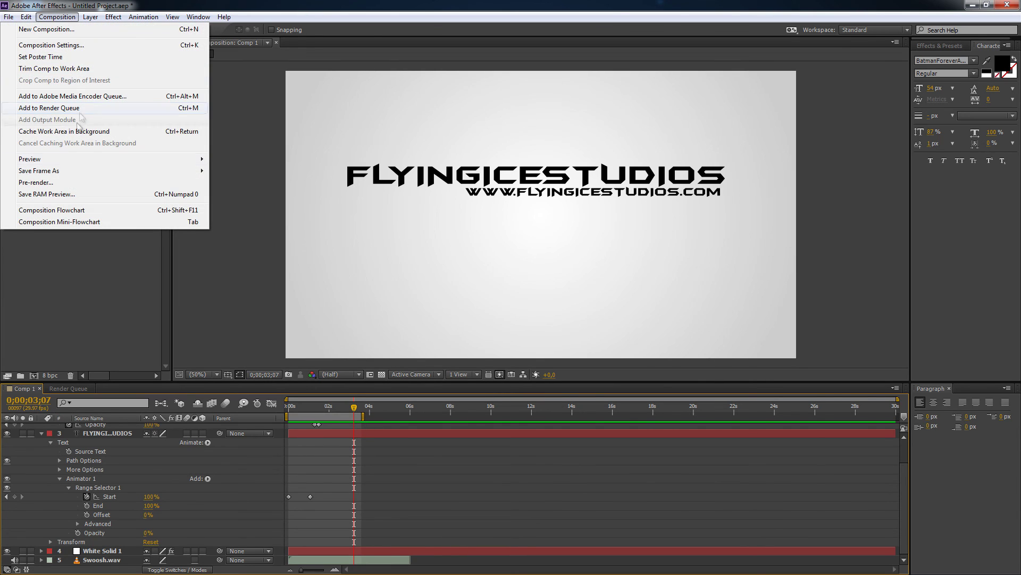
mouse_move(68, 159)
click(240, 159)
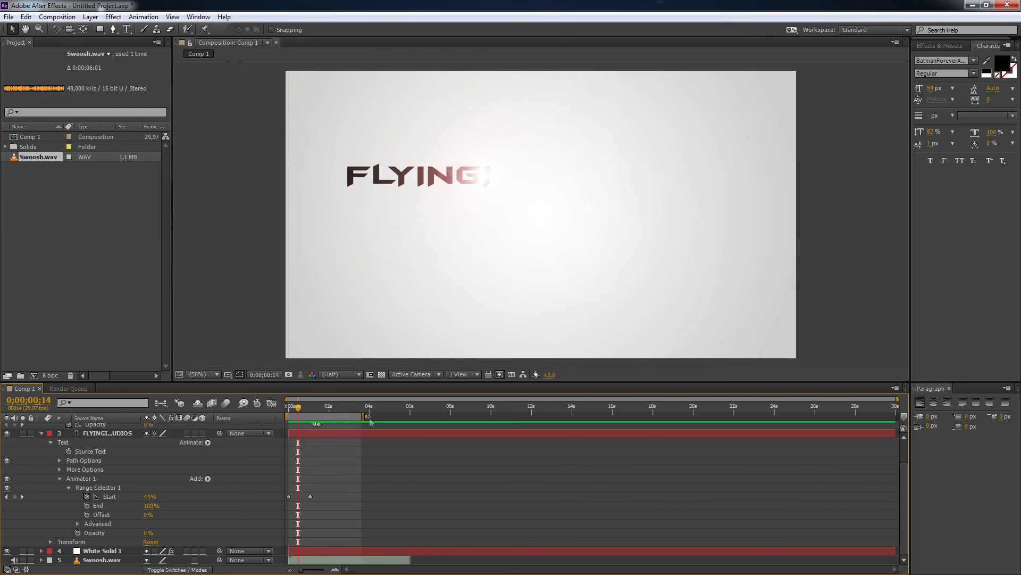
drag(363, 416, 358, 417)
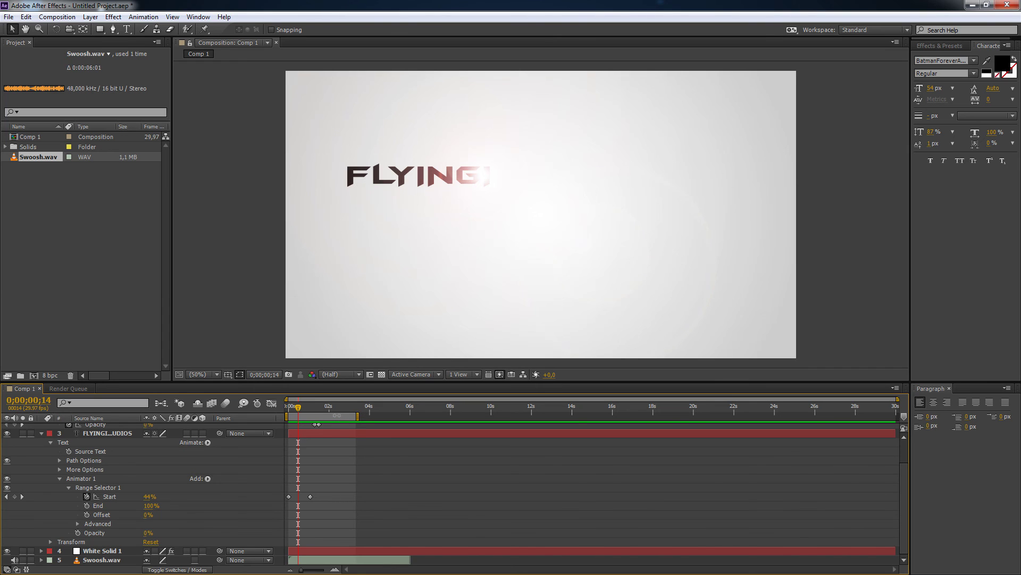
click(48, 19)
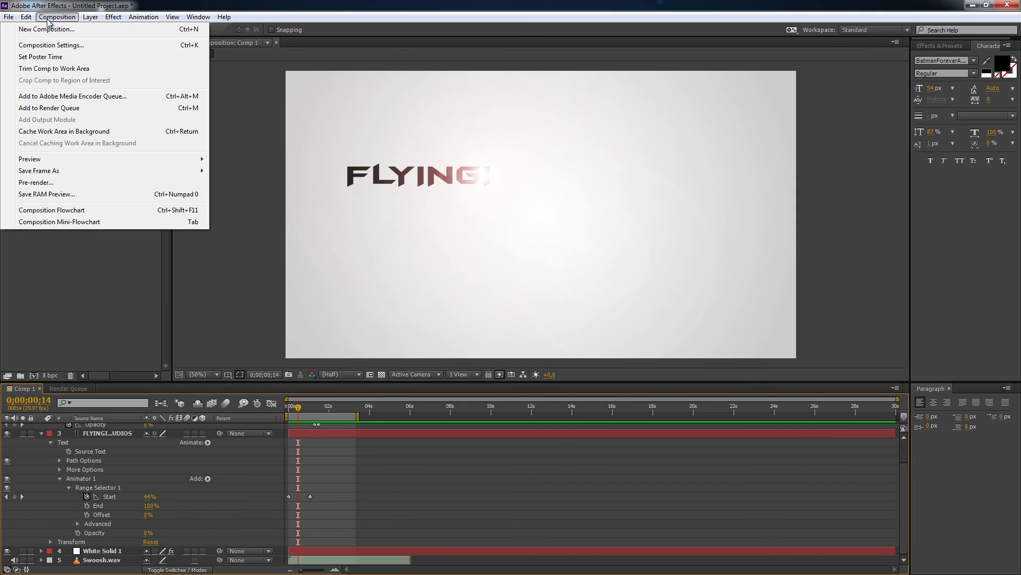
Add Comp 1 to the Render Queue
mouse_move(7, 19)
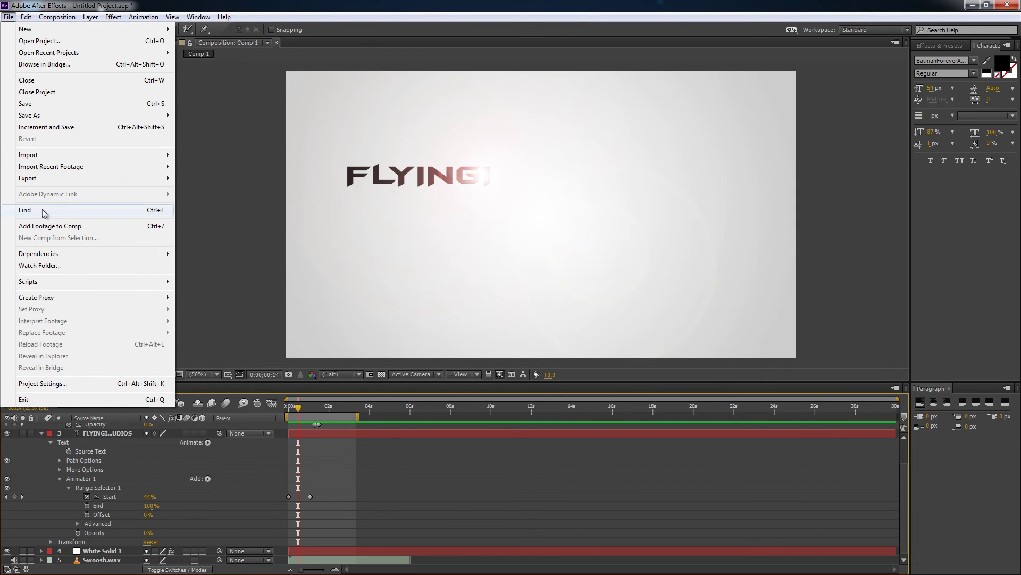
mouse_move(57, 17)
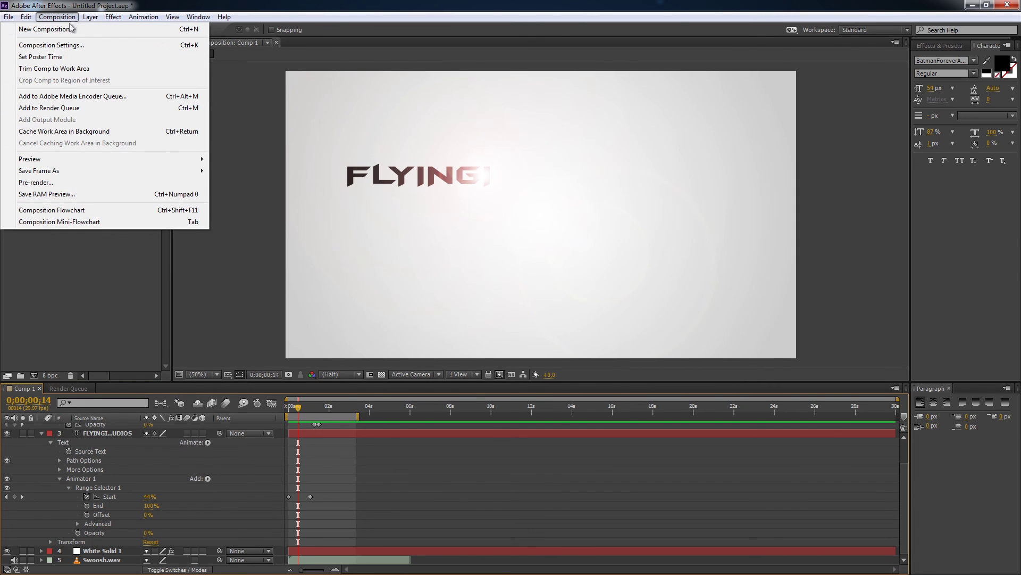
click(55, 109)
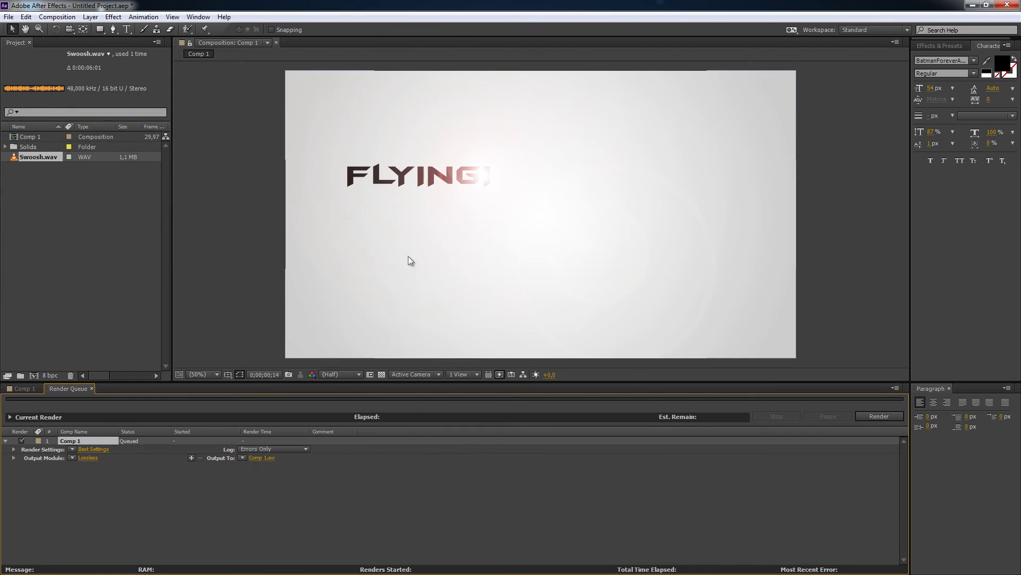
Set the output file to intro1.avi on the Desktop and start the render
click(262, 459)
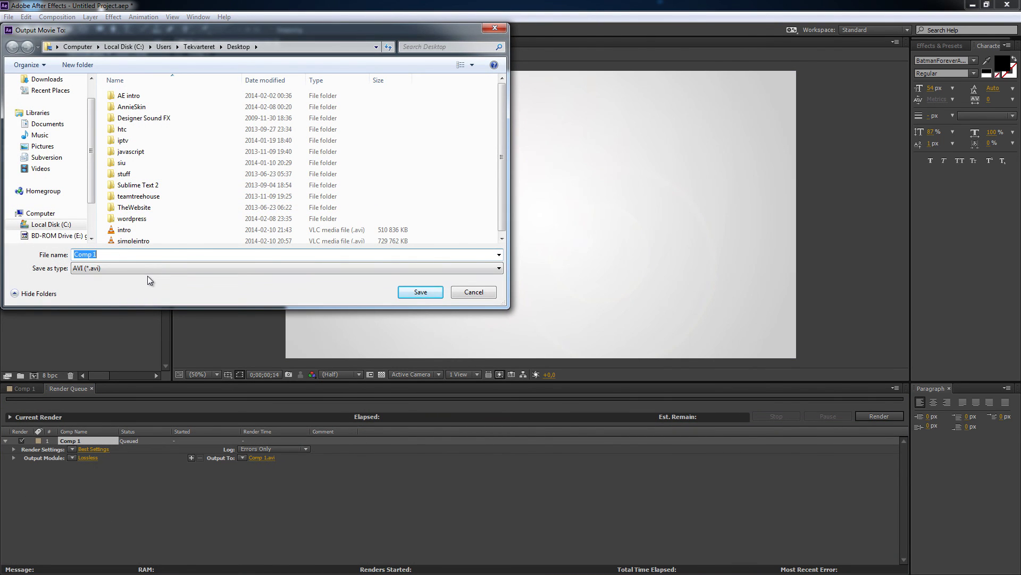
text(intro1)
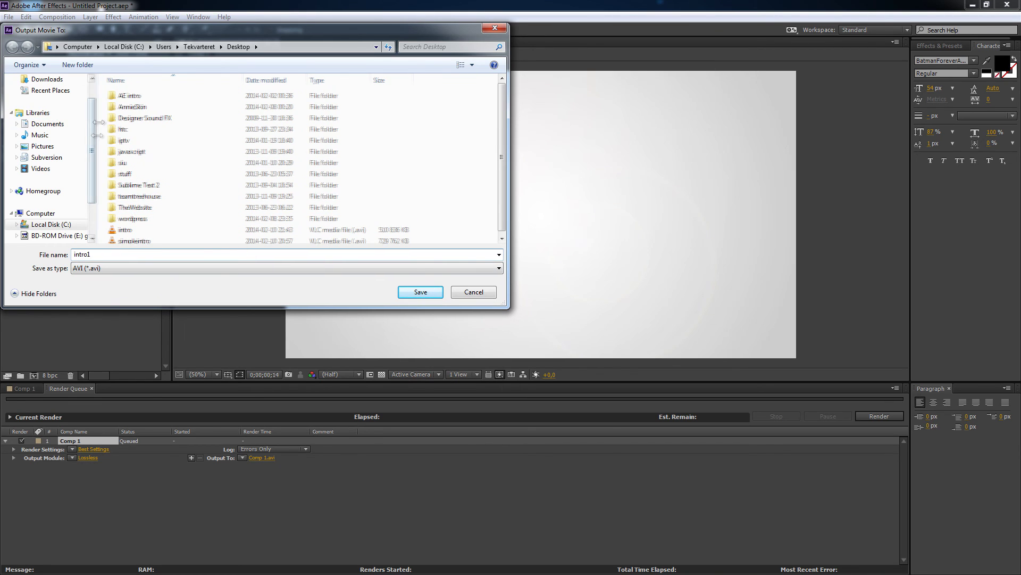
scroll(48, 133, up, 2)
click(43, 95)
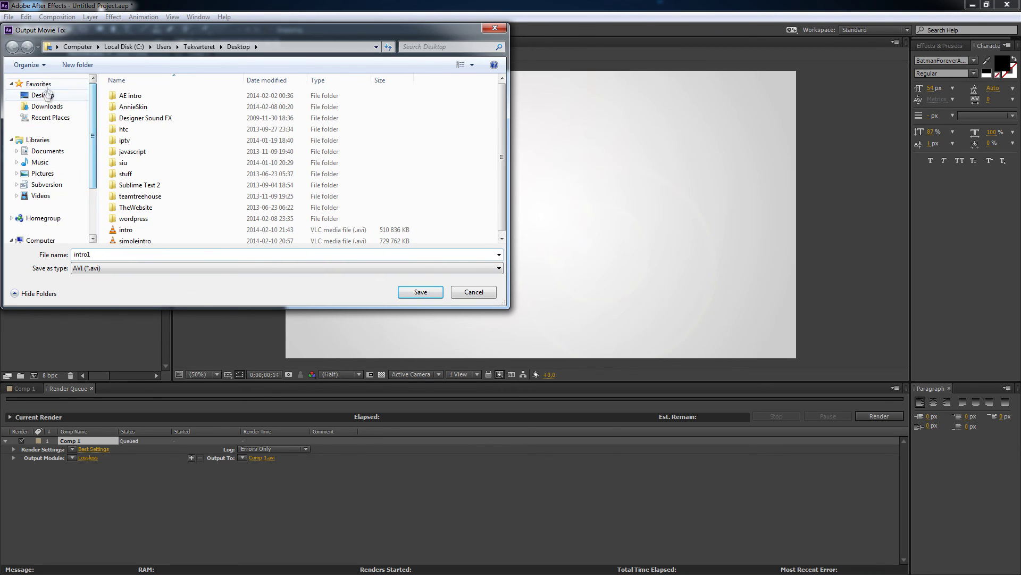
click(424, 292)
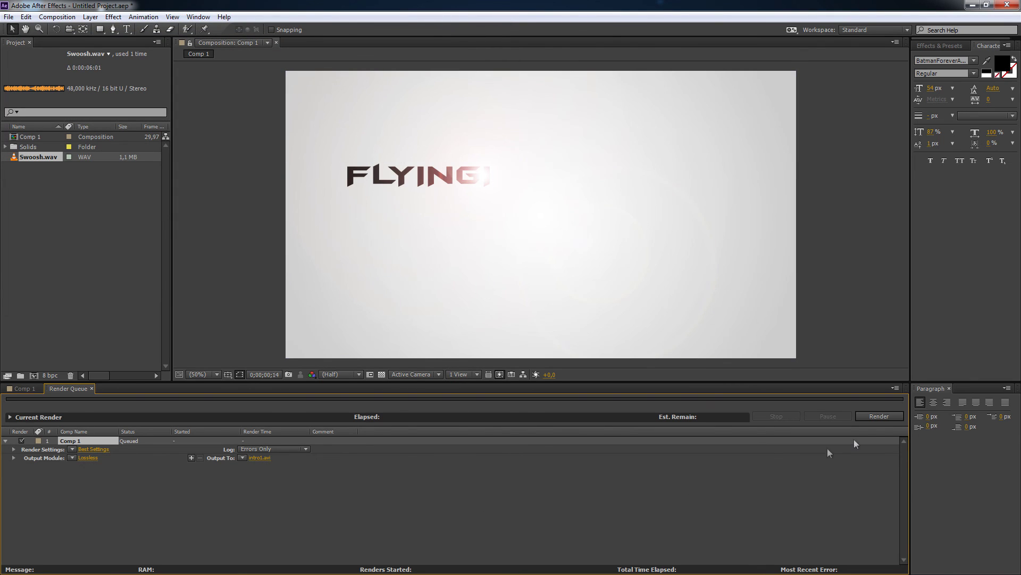
click(881, 416)
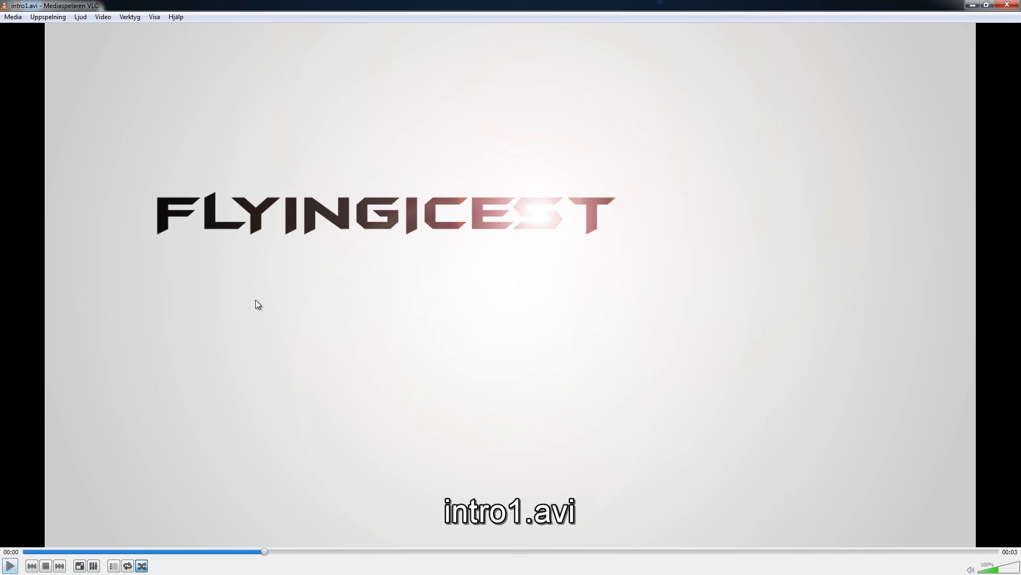
double_click(258, 303)
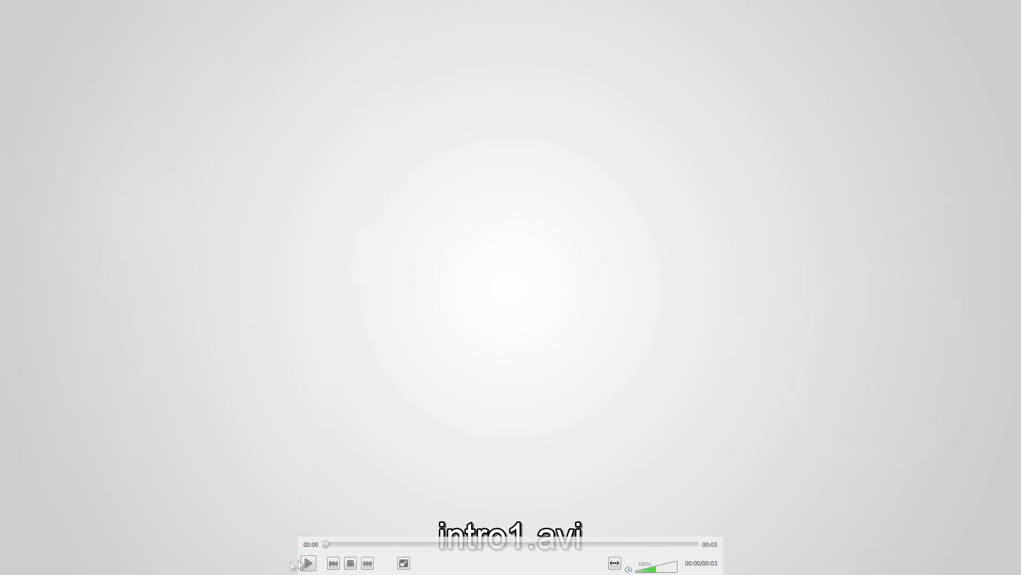